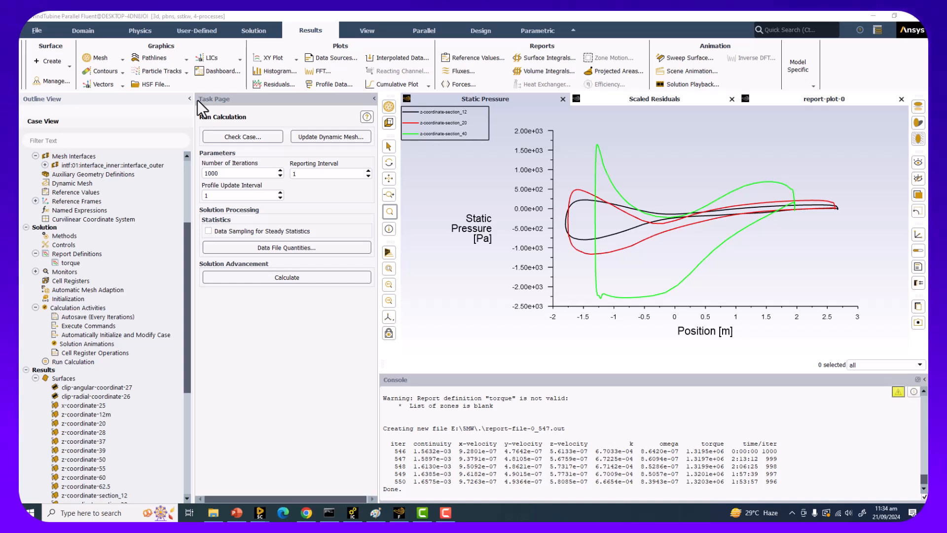
Find and launch CFD-Post 2024 R1 from the Windows search.
scroll(97, 372, "down", 3)
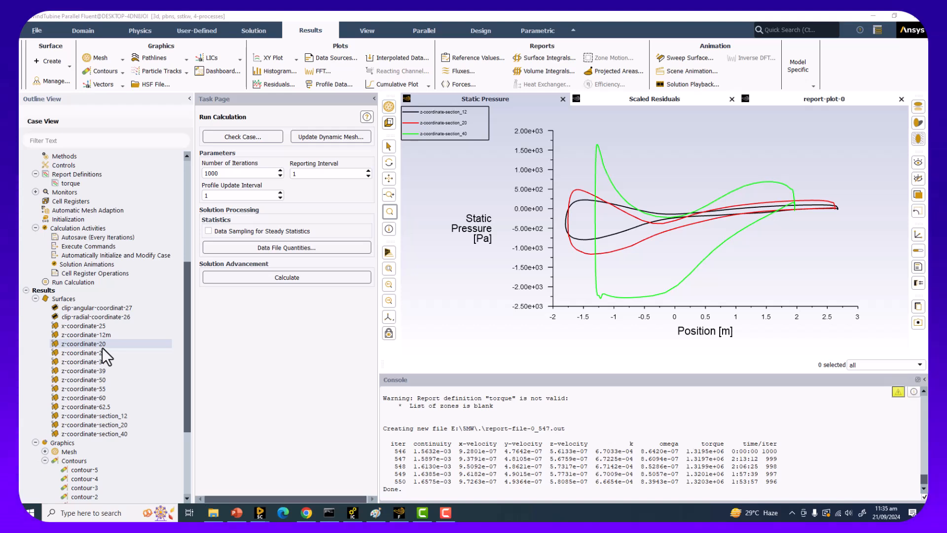
left_click(79, 511)
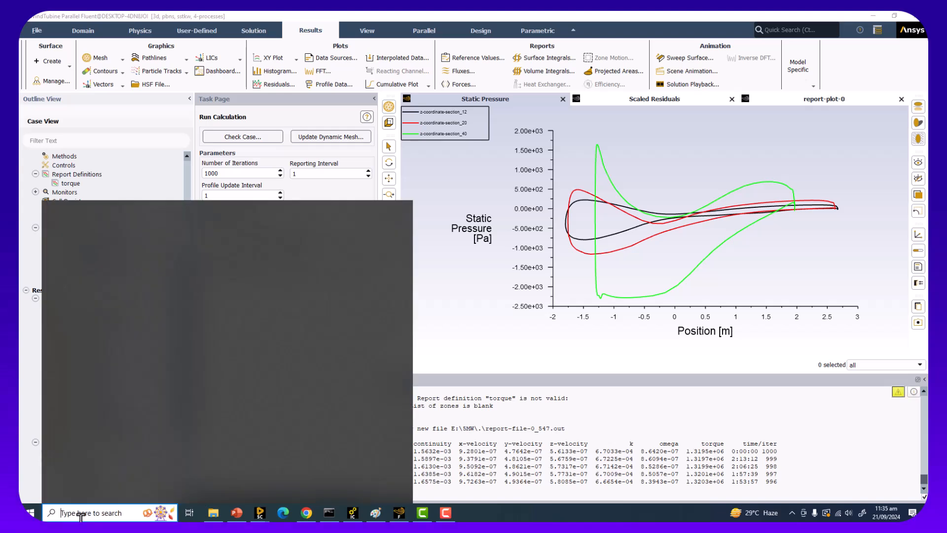
type("cfd")
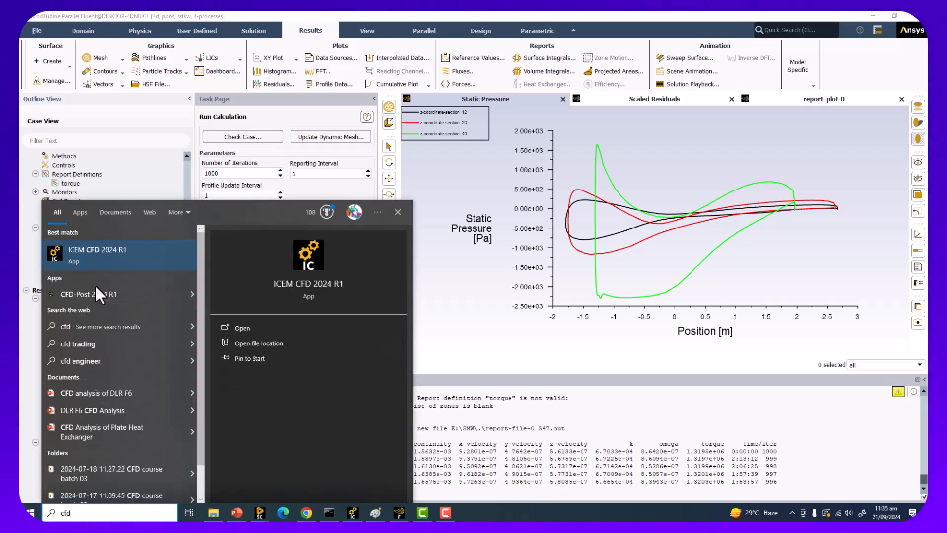
left_click(91, 294)
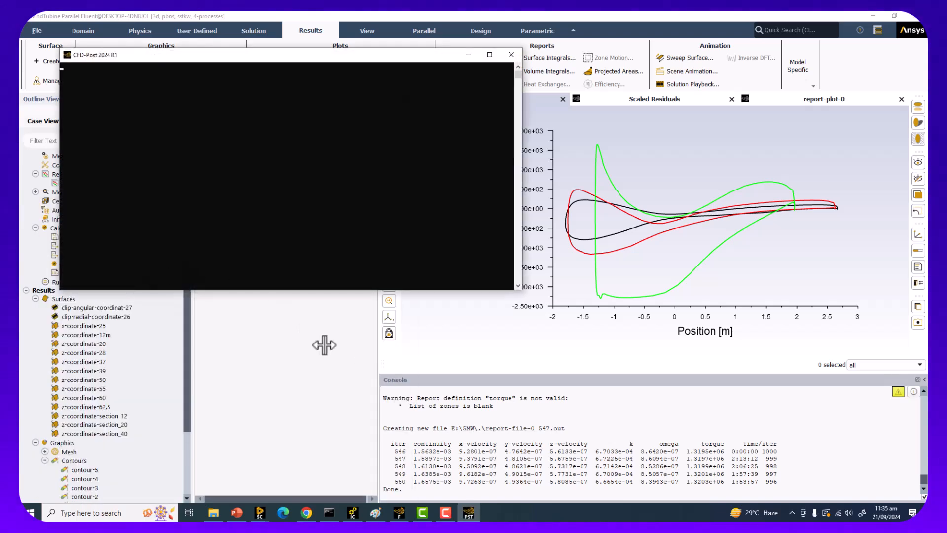
Bring up File Explorer and allow postengine to communicate on private networks through Windows Defender Firewall.
left_click(213, 513)
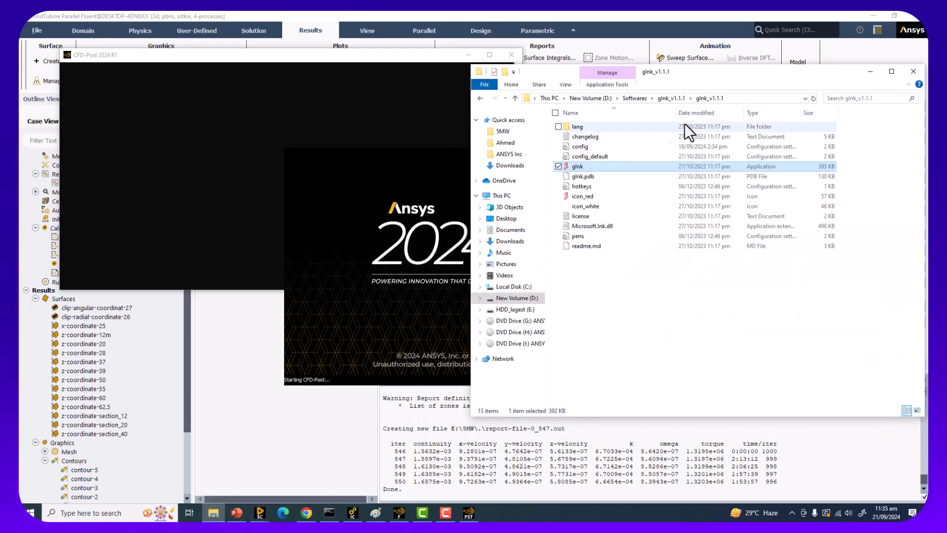
left_click(522, 341)
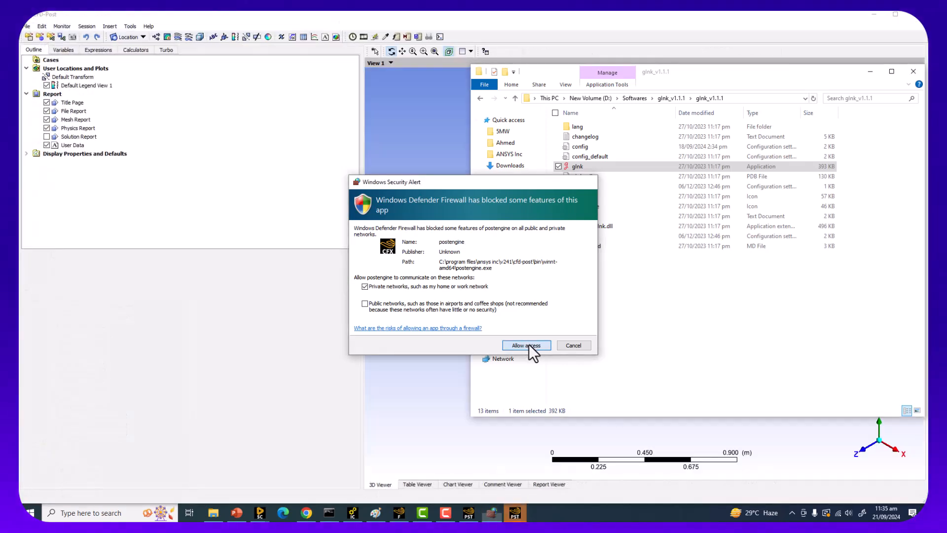
left_click(529, 344)
left_click(523, 343)
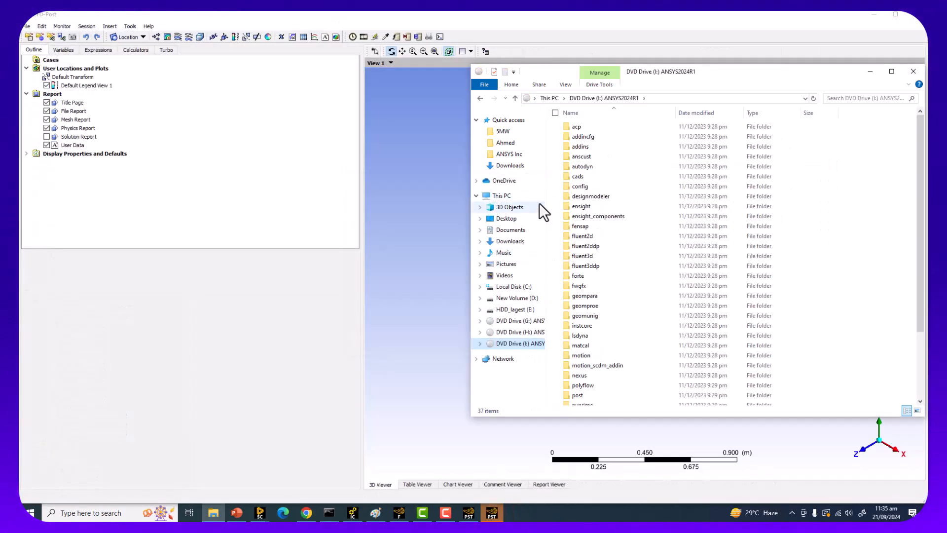
Go to the 5MW folder in File Explorer and copy its path.
left_click(508, 131)
left_click(653, 98)
right_click(652, 99)
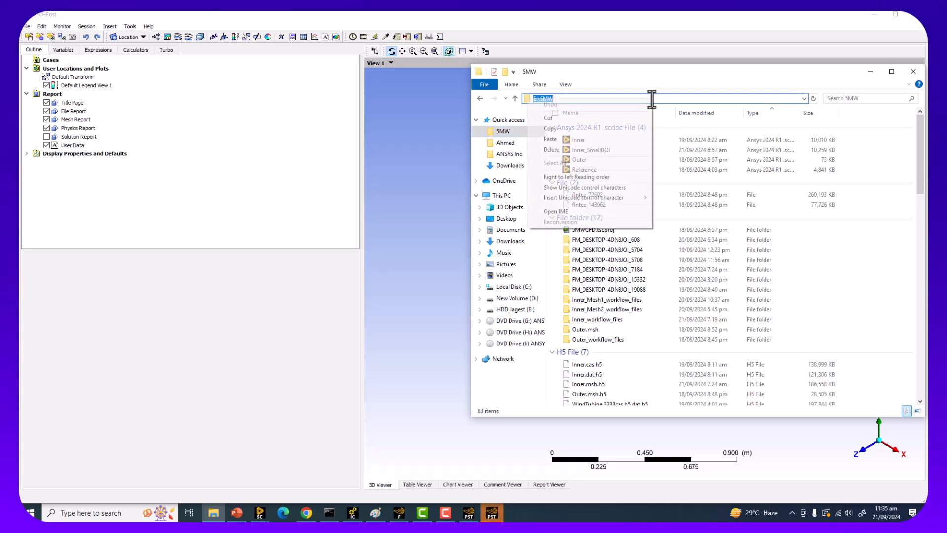
left_click(583, 127)
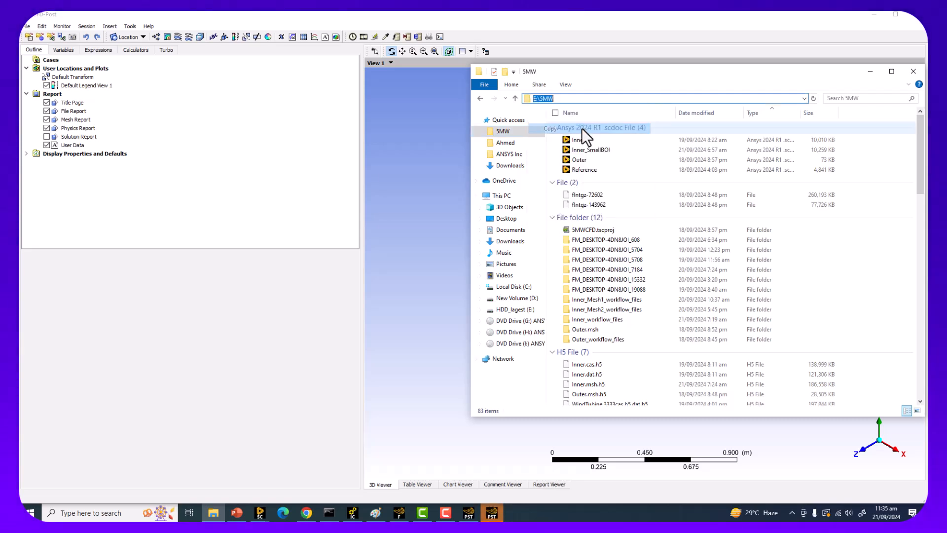
Start loading results in CFD-Post and browse to the E:\5MW folder using the copied path.
left_click(27, 26)
left_click(44, 39)
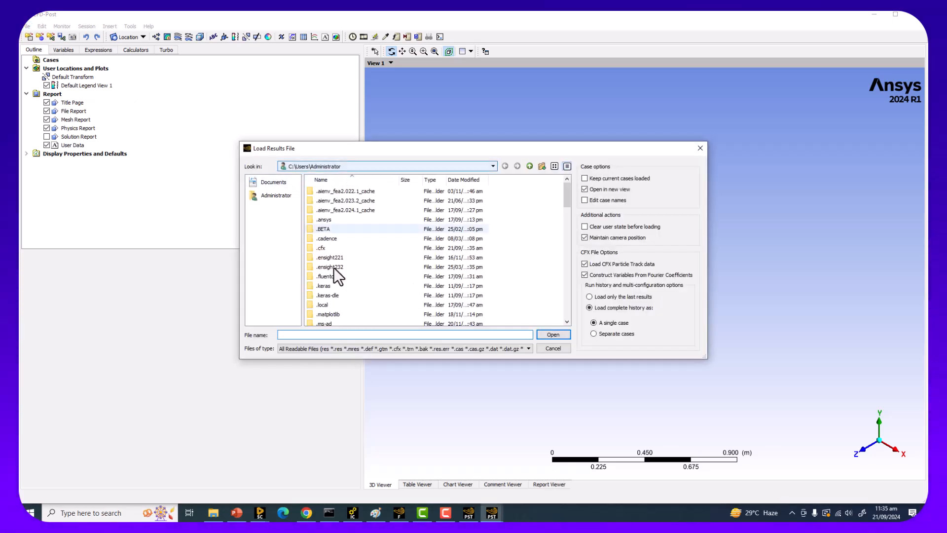
right_click(301, 335)
left_click(325, 386)
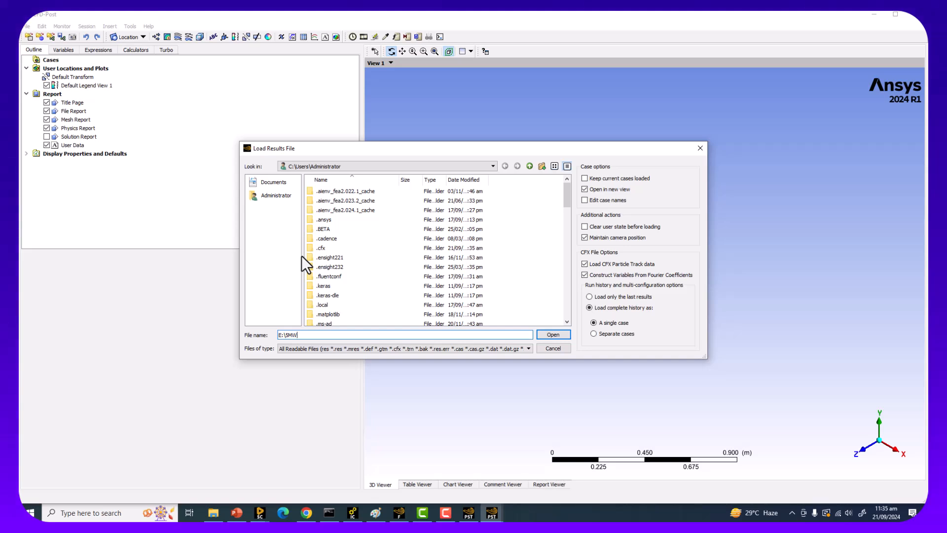
key("Return")
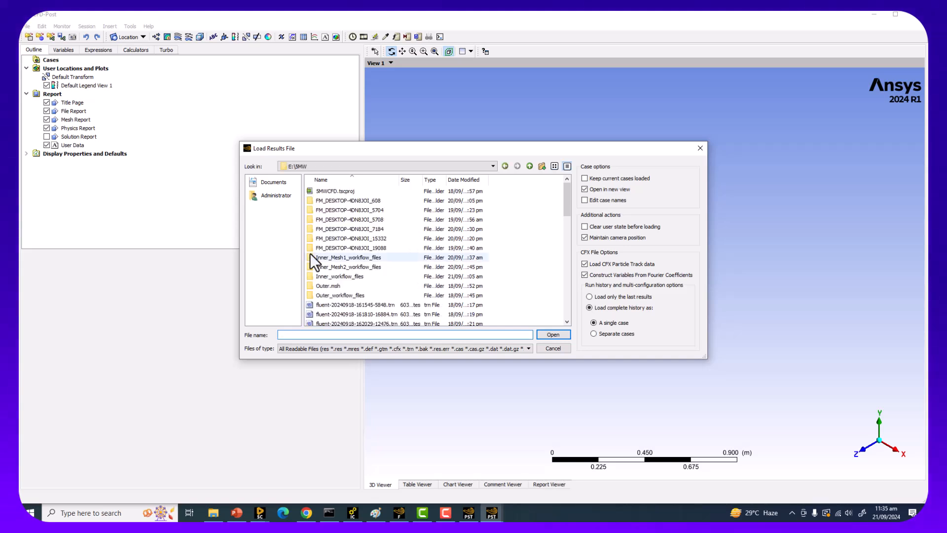
Load WindTubine.cas.h5 and WindTubine.dat.h5 together from the 5MW folder.
scroll(429, 281, "down", 1)
scroll(430, 284, "down", 10)
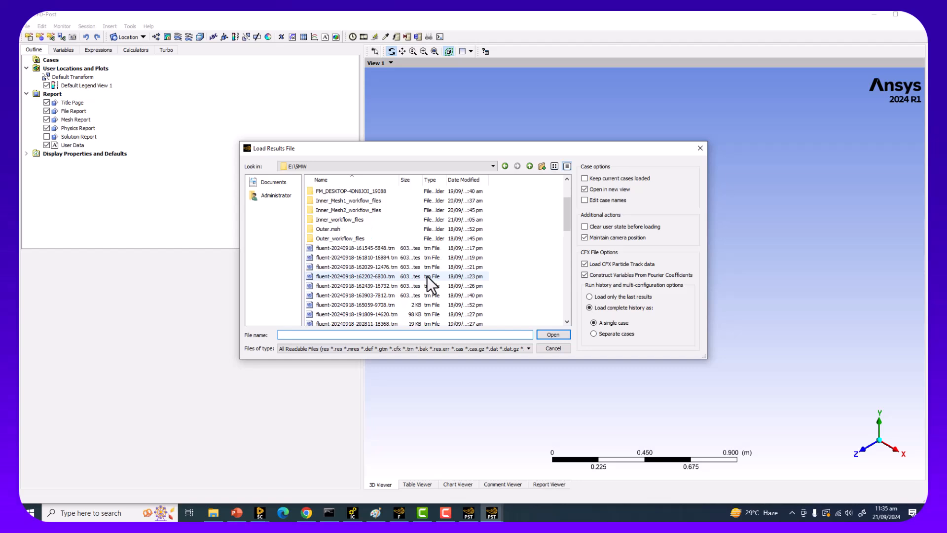
scroll(430, 284, "down", 1)
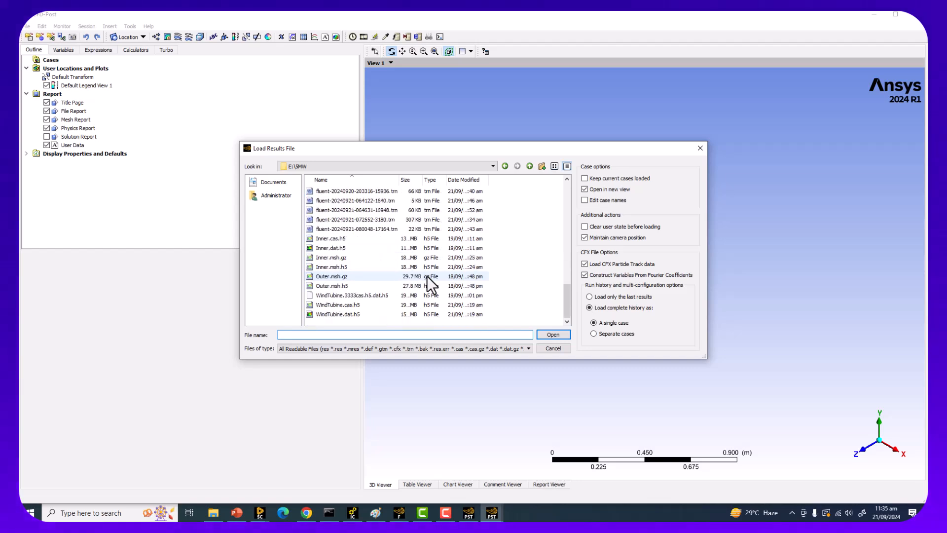
left_click(359, 305)
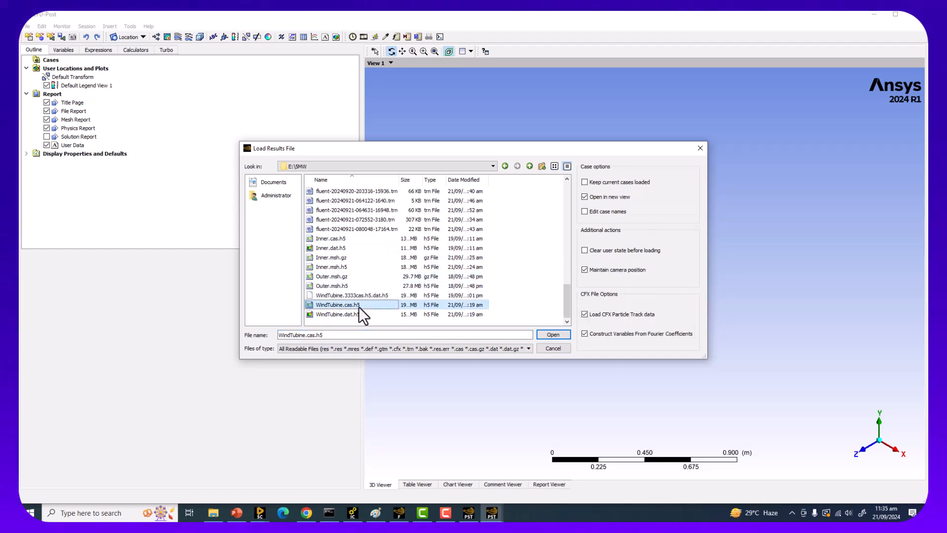
left_click(342, 314, "shift")
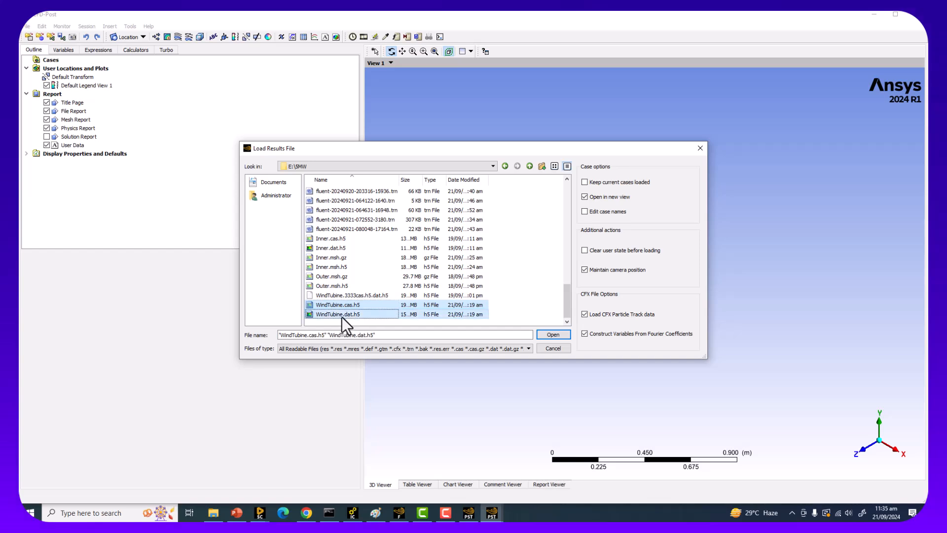
left_click(554, 336)
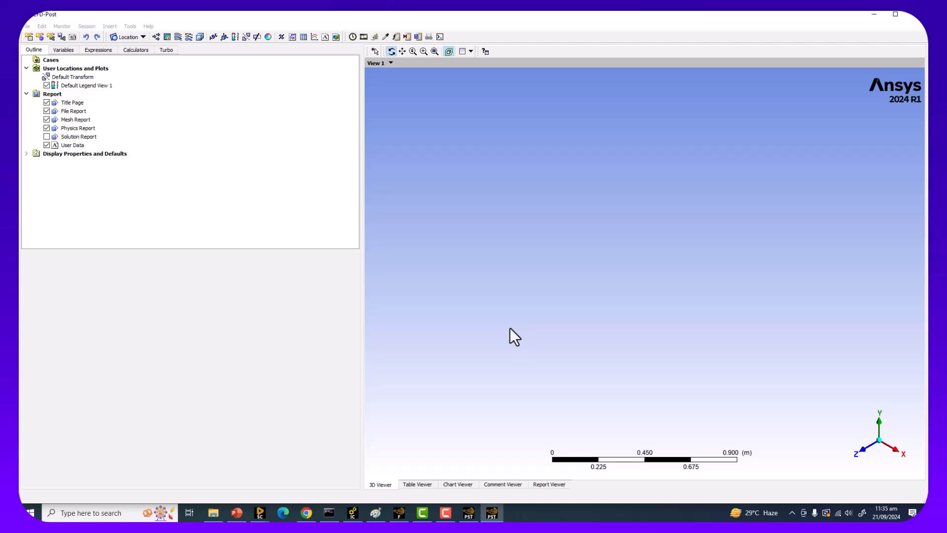
left_click(507, 294)
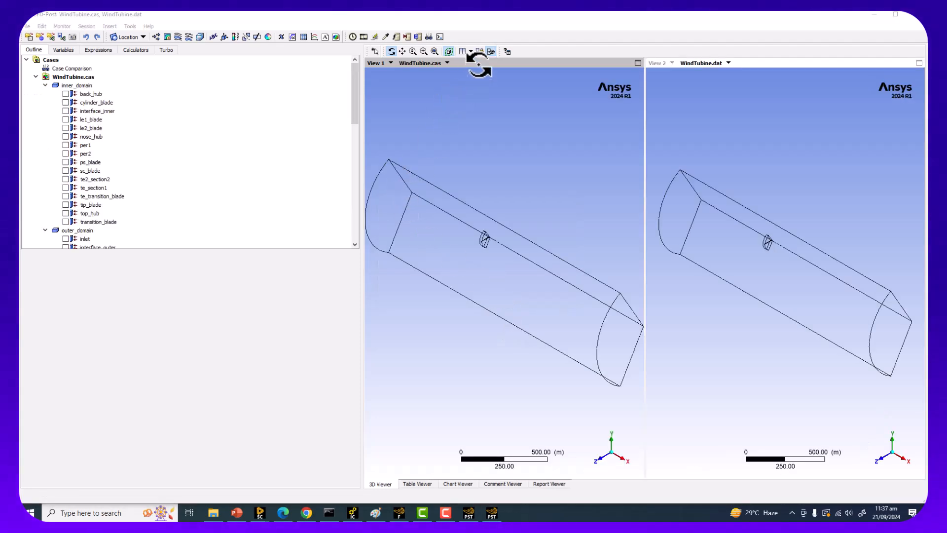
Switch the 3D viewer to a single viewport and turn the WindTubine.cas model toward the small inner domain.
left_click(471, 51)
left_click(472, 67)
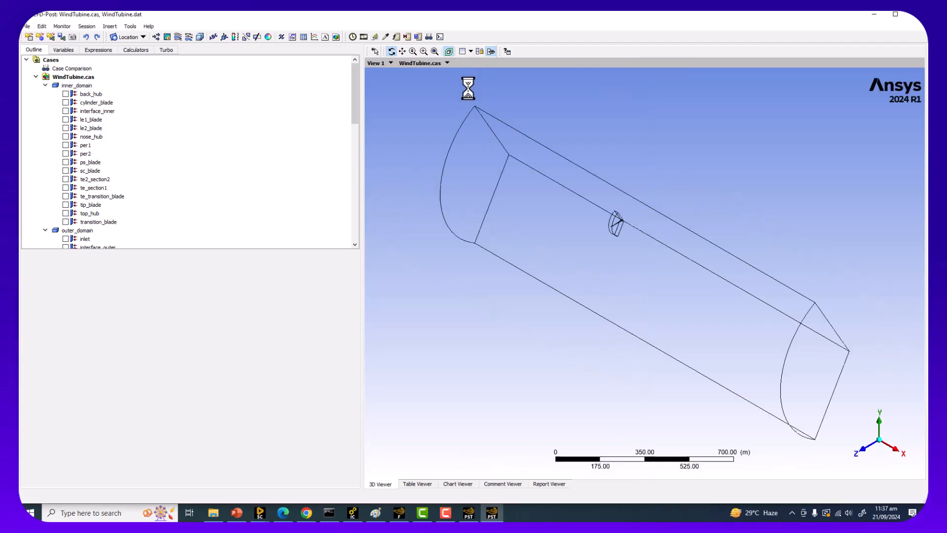
left_click_drag(508, 254, 569, 291)
scroll(569, 291, "up", 5)
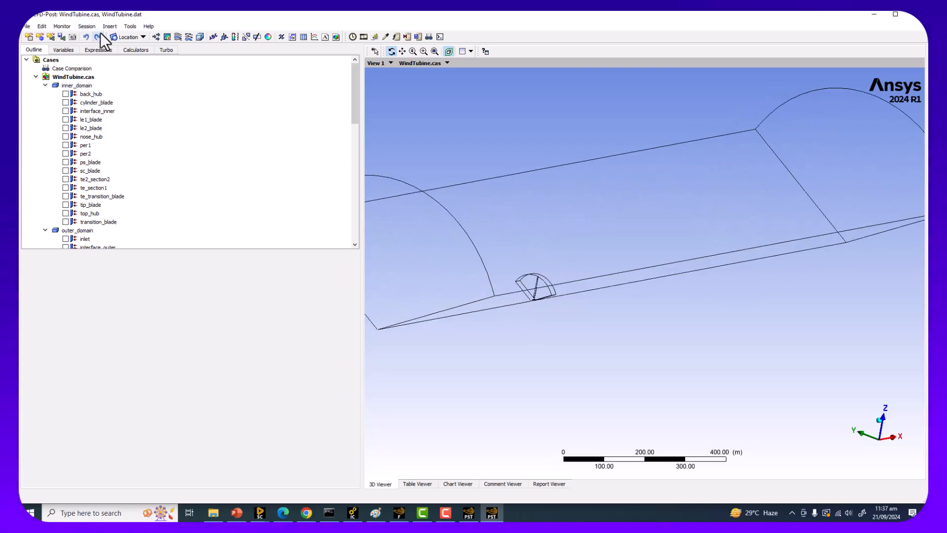
Insert a new contour with its default name and open the selector for its locations.
left_click(170, 37)
left_click(200, 74)
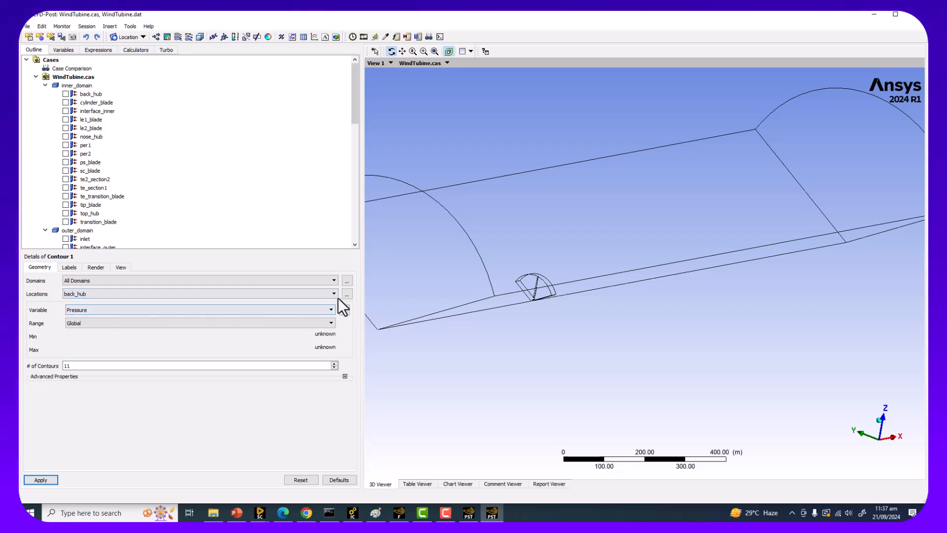
left_click(347, 294)
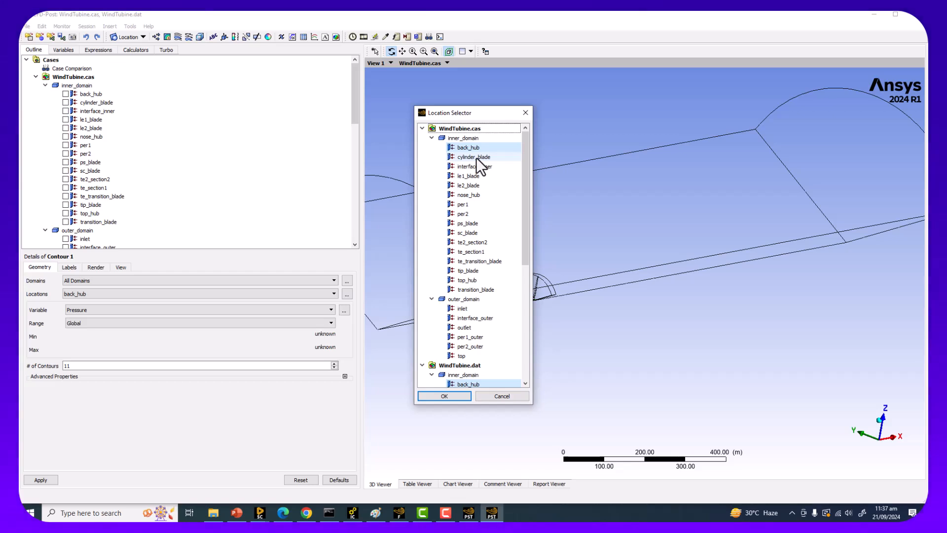
left_click(464, 138)
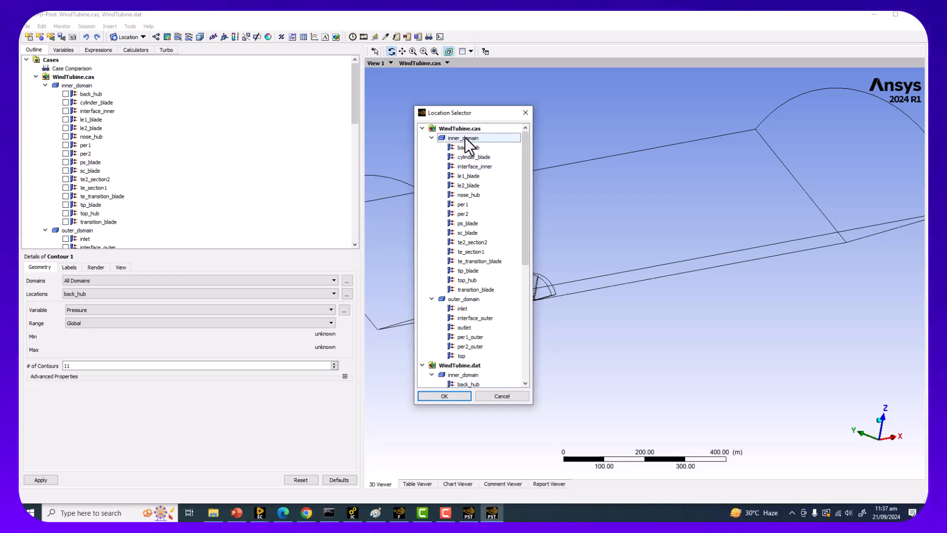
left_click_drag(462, 147, 469, 196)
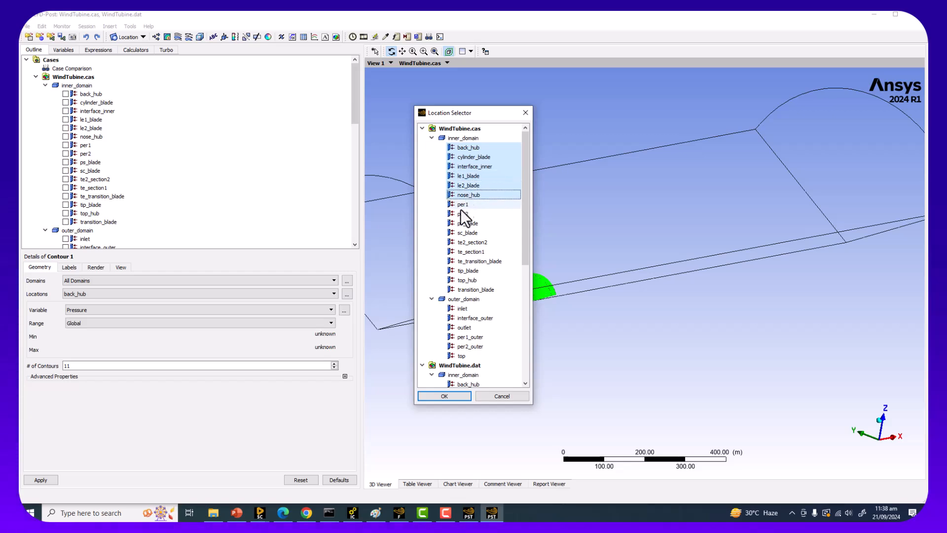
left_click(464, 224, "ctrl")
left_click(463, 241, "ctrl")
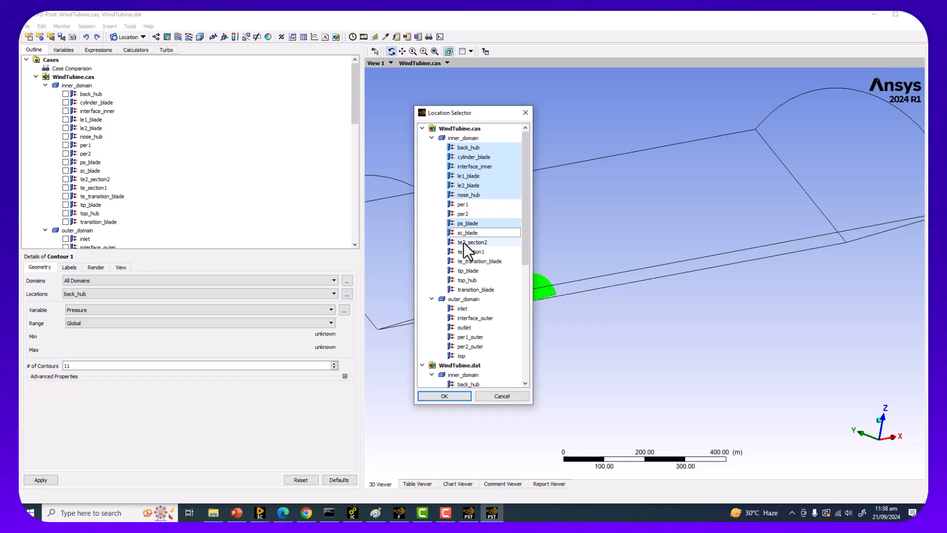
left_click_drag(464, 251, 470, 288, "ctrl")
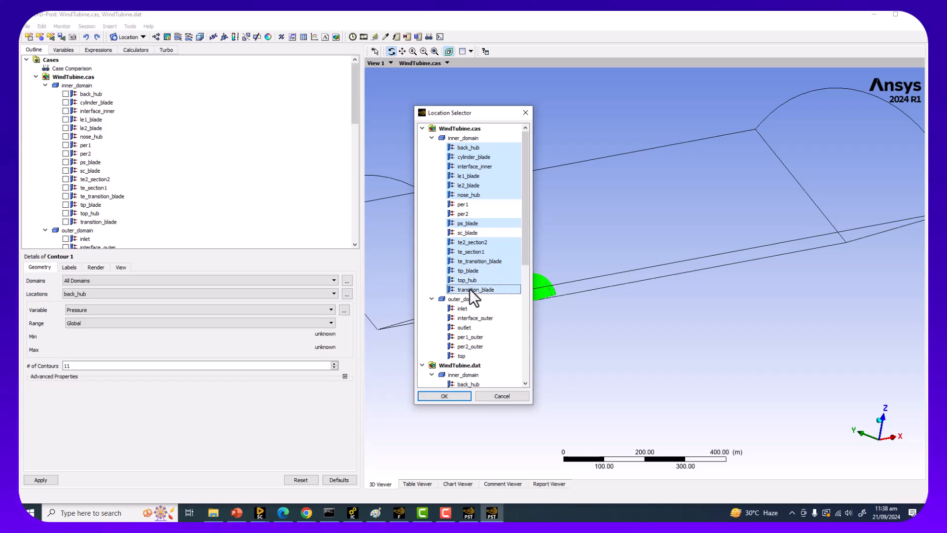
left_click(469, 233, "ctrl")
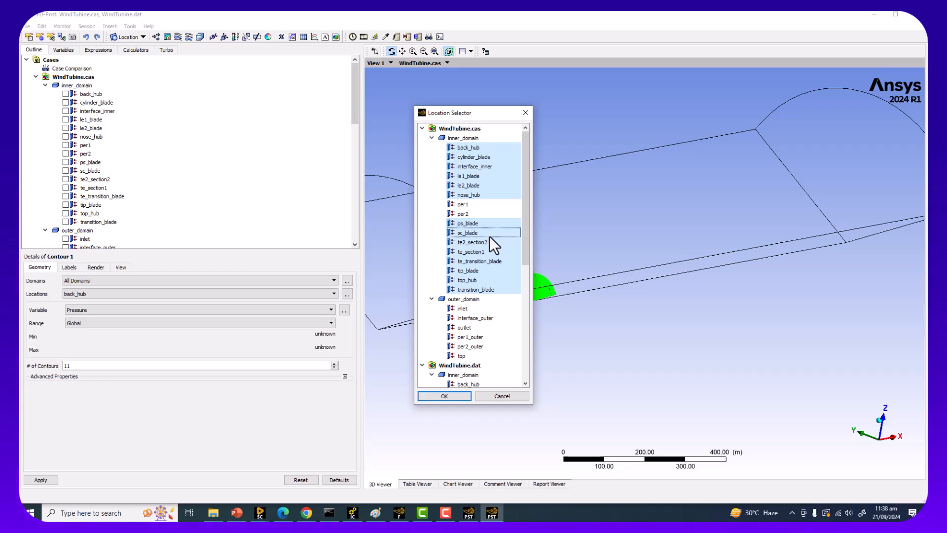
left_click(482, 167)
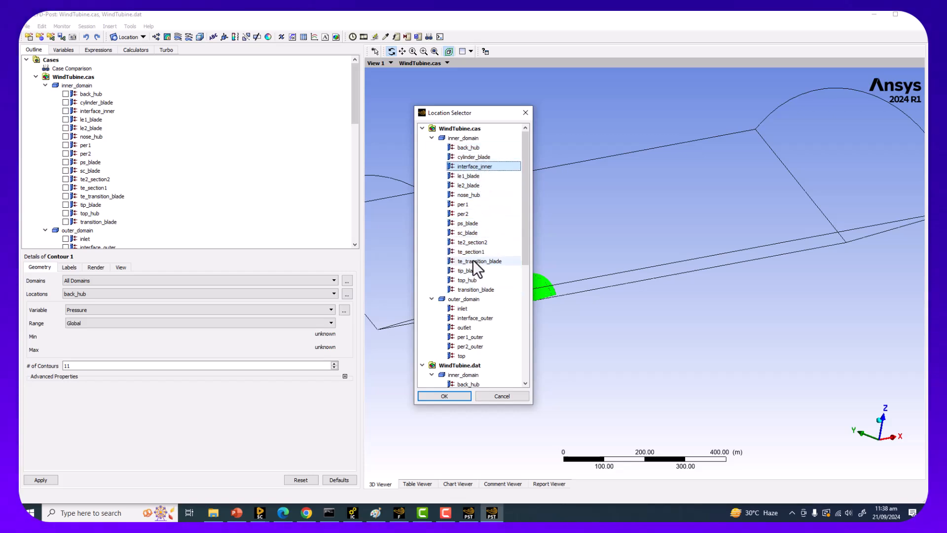
Set the contour's locations to all hub and blade surfaces plus te2_section2 and te_section1 under WindTubine.cas inner_domain, excluding interface_inner, per1 and per2.
left_click(470, 147)
left_click(466, 157, "ctrl")
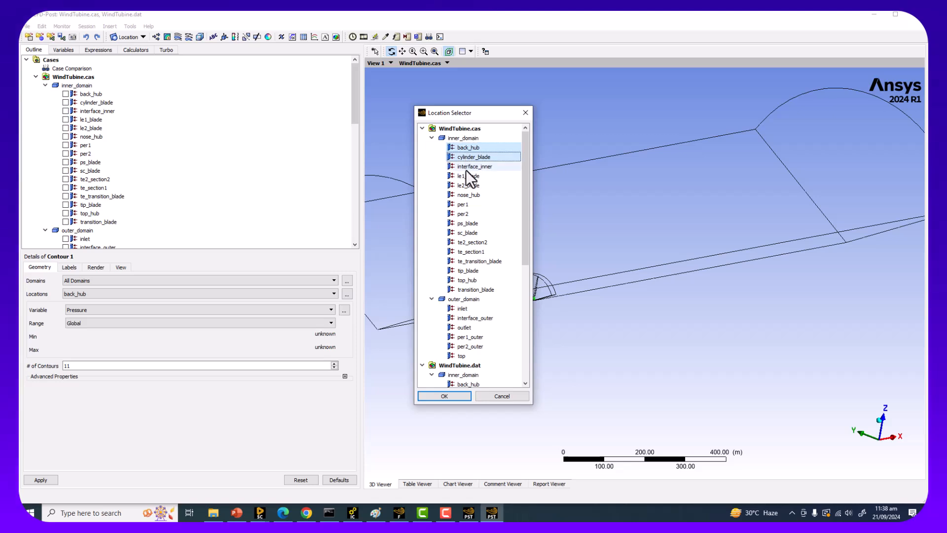
left_click(464, 176, "ctrl")
left_click(466, 185, "ctrl")
left_click(465, 194, "ctrl")
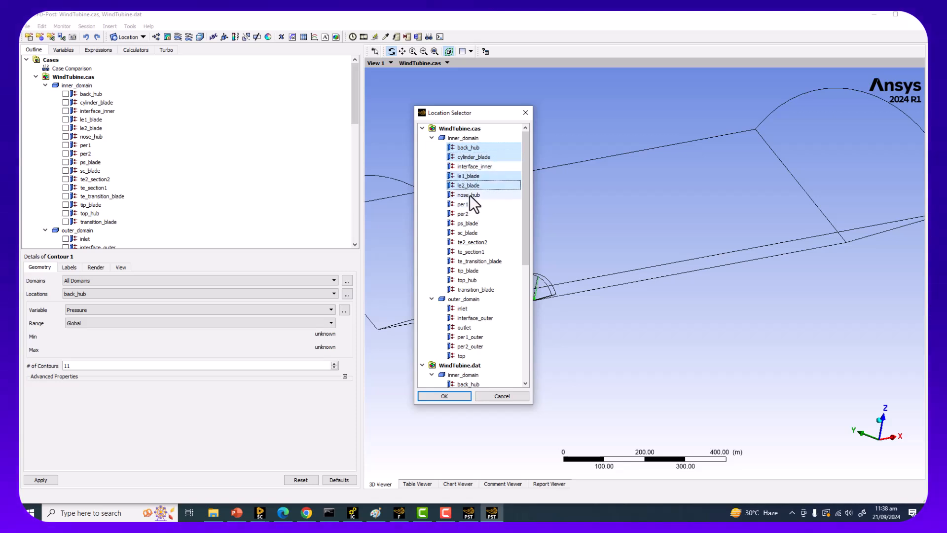
left_click(466, 223, "ctrl")
left_click(474, 233, "ctrl")
left_click(475, 245, "ctrl")
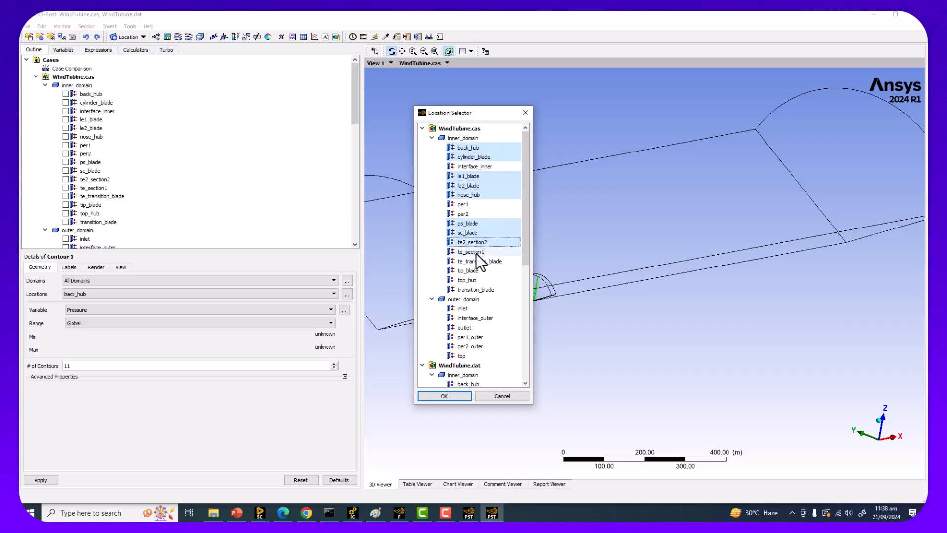
left_click(476, 252, "ctrl")
left_click(475, 261, "ctrl")
left_click(469, 270, "ctrl")
left_click(464, 280, "ctrl")
left_click(462, 289, "ctrl")
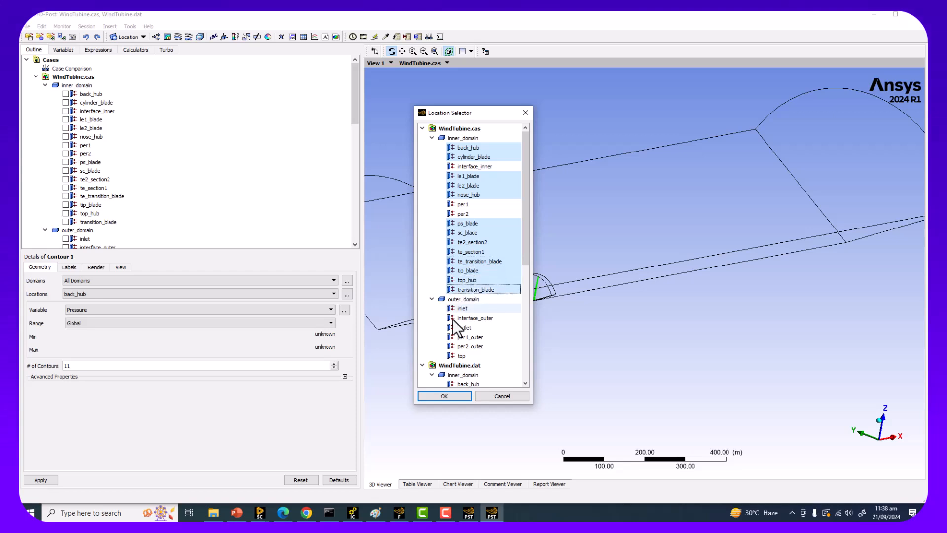
left_click(439, 395)
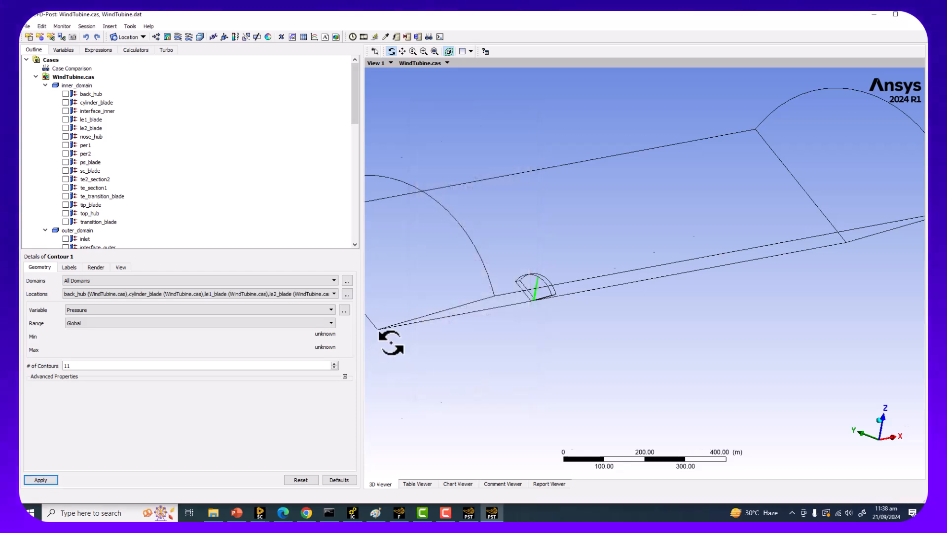
Set the pressure contour's range to Local and apply the contour.
left_click(106, 323)
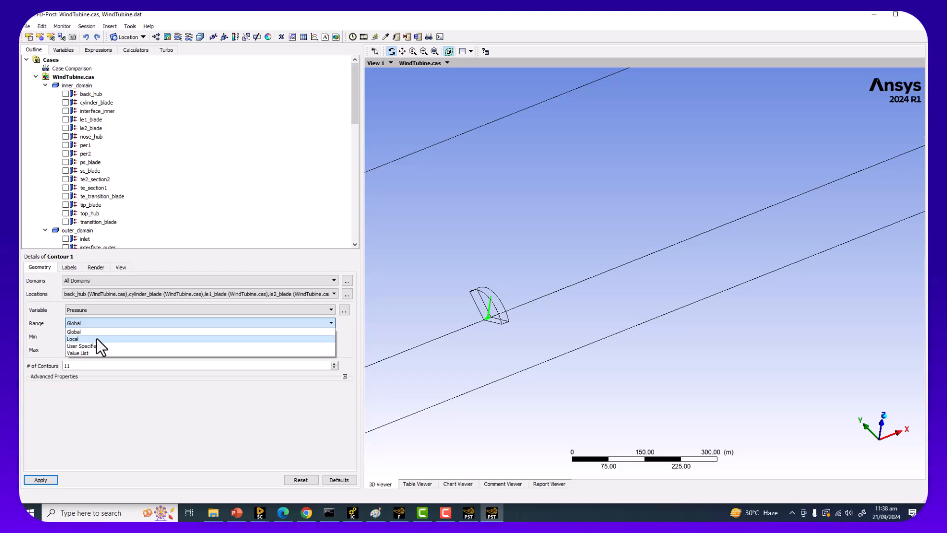
left_click(96, 338)
left_click(47, 480)
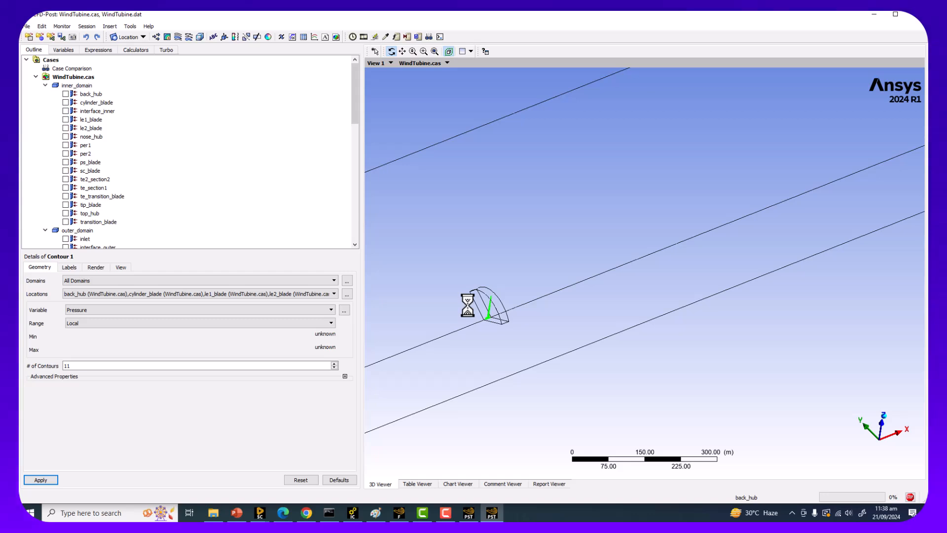
Widen the 3D viewer relative to the outline tree and select Contour 1 under User Locations and Plots.
scroll(468, 305, "up", 1)
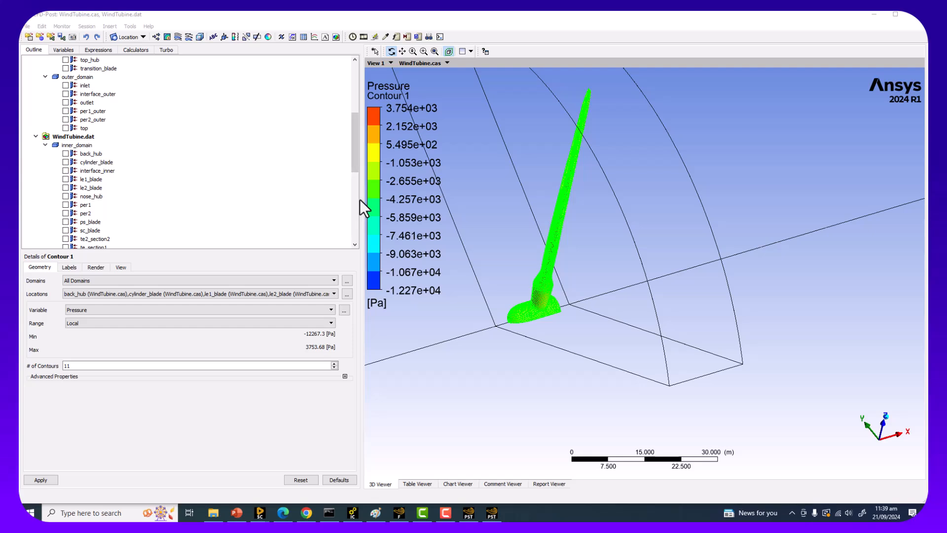
left_click_drag(362, 200, 194, 185)
scroll(116, 176, "down", 10)
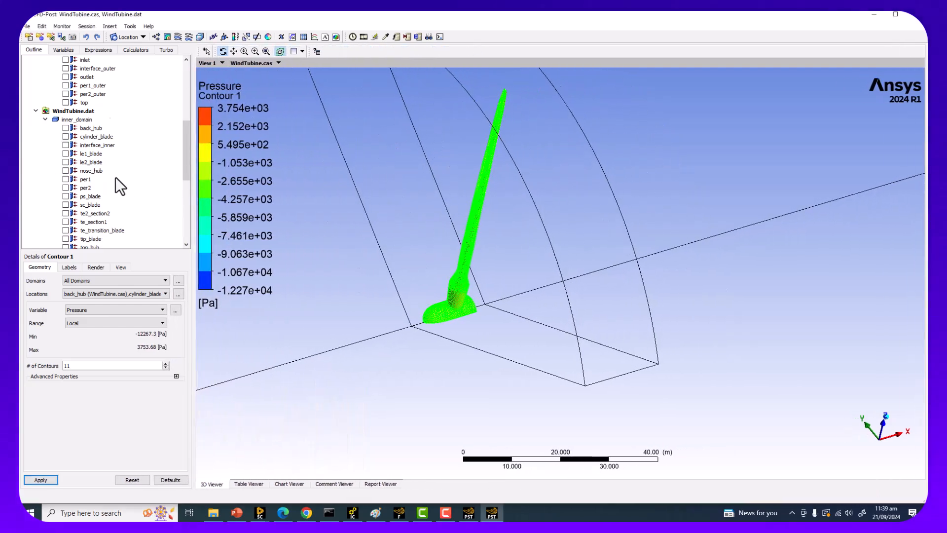
left_click(67, 154)
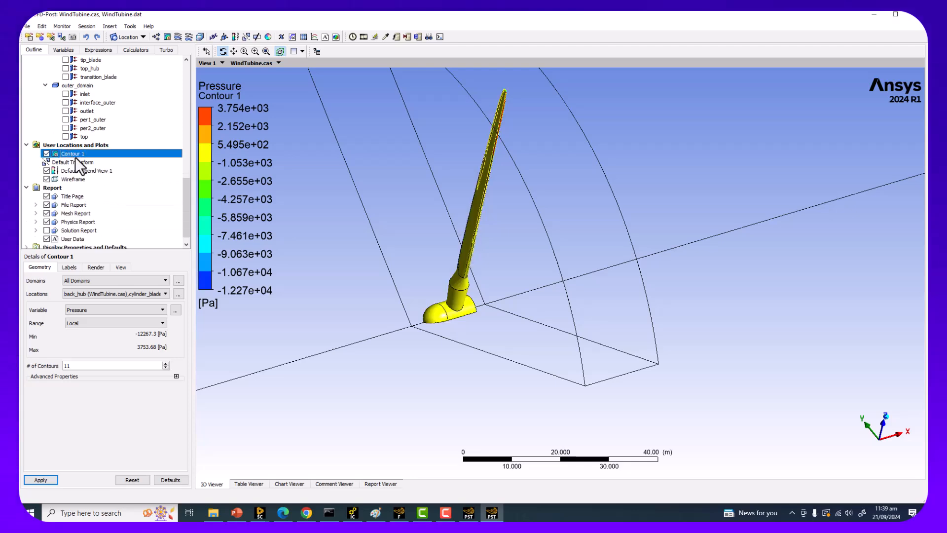
Hide the model's wireframe so only the pressure contour on the blade and hub is displayed.
left_click_drag(423, 229, 487, 302)
left_click(265, 51)
mouse_move(514, 267)
left_mouse_down()
mouse_move(474, 279)
mouse_move(439, 334)
mouse_move(501, 213)
mouse_move(459, 296)
mouse_move(499, 268)
left_mouse_up()
middle_click_drag(499, 268, 549, 237)
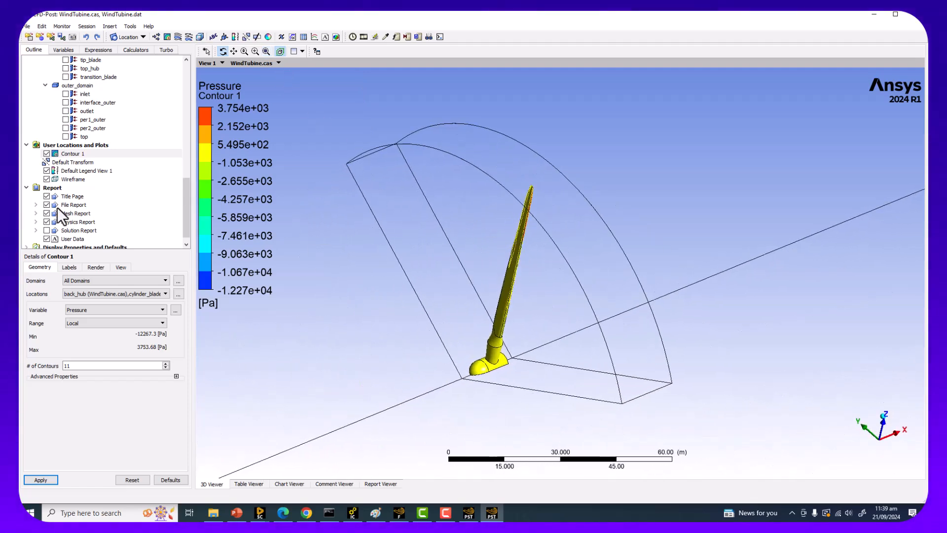
scroll(59, 197, "down", 1)
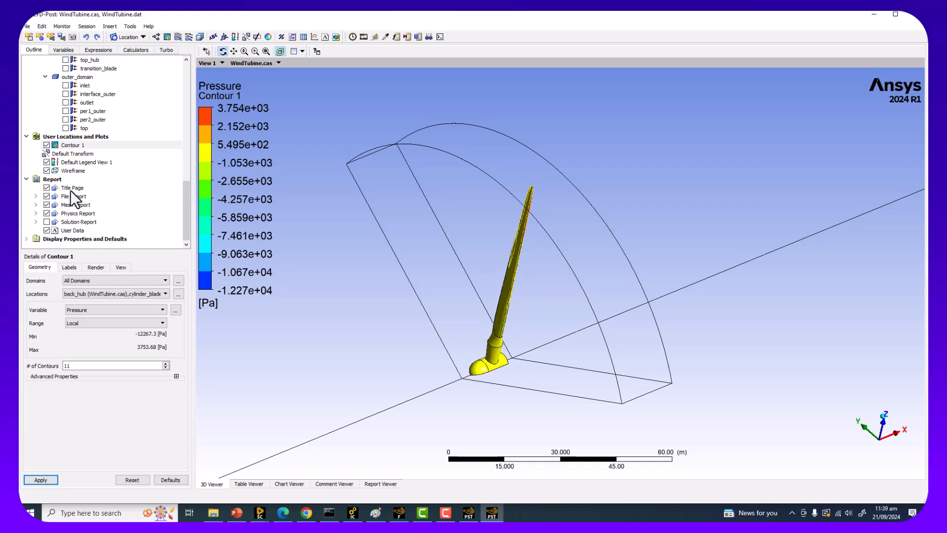
left_click(47, 170)
Examine the pressure contour on the blade and hub up close from several angles.
left_click_drag(484, 291, 526, 311)
scroll(527, 311, "down", 1)
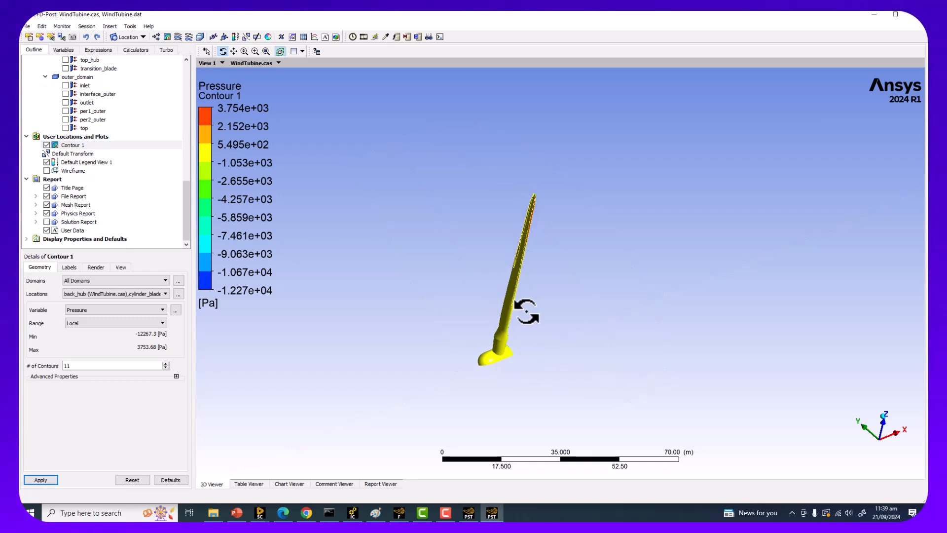
left_click_drag(484, 237, 466, 266)
scroll(461, 261, "up", 10)
middle_click_drag(425, 245, 544, 236, "ctrl")
left_click_drag(508, 217, 558, 206)
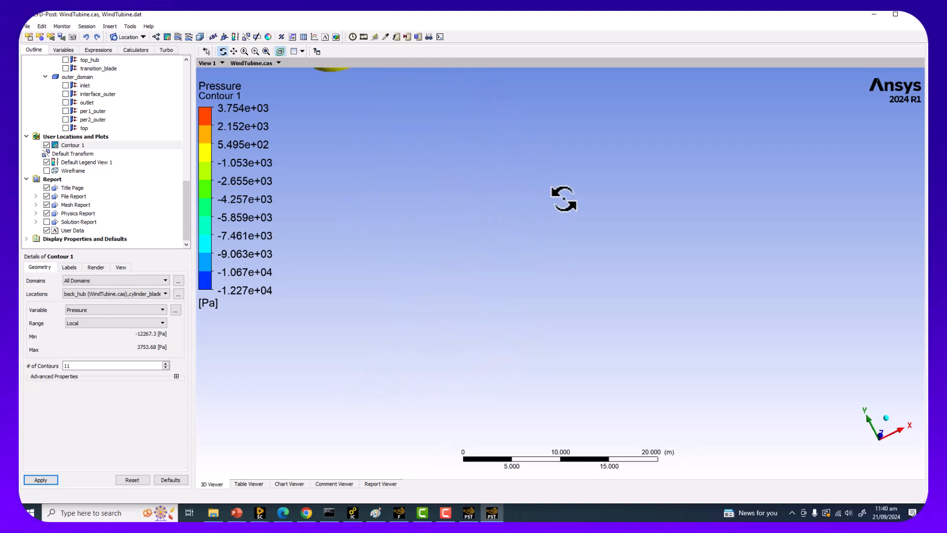
left_click_drag(429, 150, 408, 201)
middle_click_drag(551, 197, 537, 249, "ctrl")
left_click_drag(582, 243, 464, 178)
left_click_drag(409, 180, 735, 358)
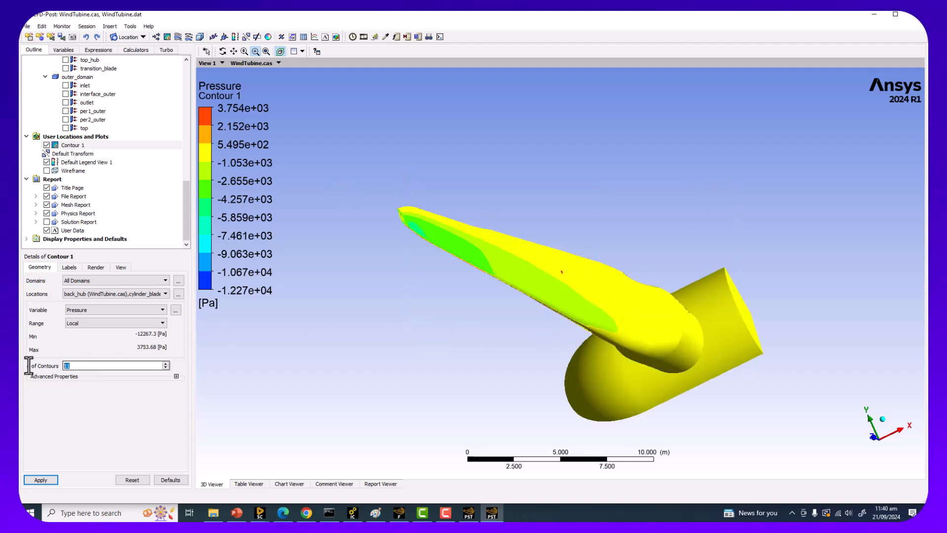
Set the number of contours for Contour 1 to 40 and apply it.
left_click(40, 480)
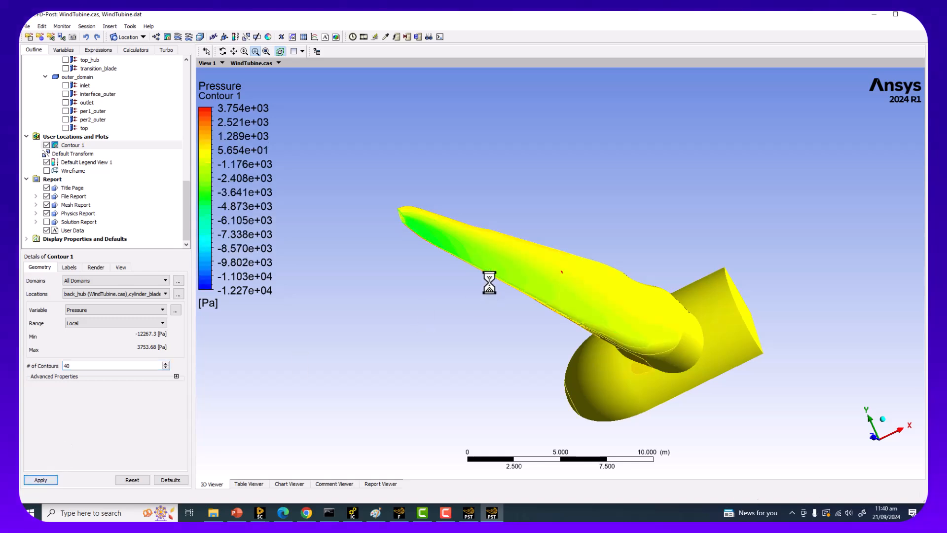
middle_click_drag(476, 281, 550, 314)
scroll(544, 302, "down", 4)
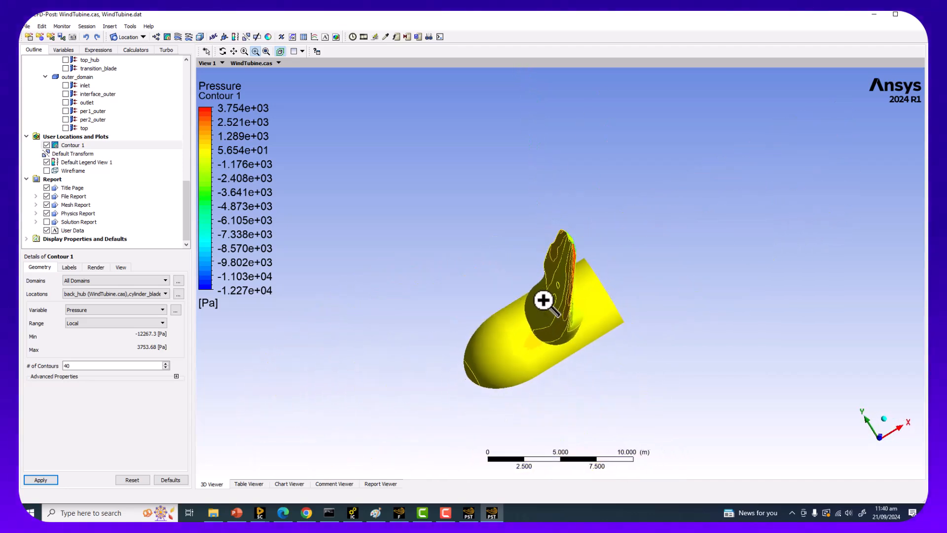
Add per1 and per2 of the WindTubine.cas inner_domain to the contour's locations and apply the contour.
left_click(180, 296)
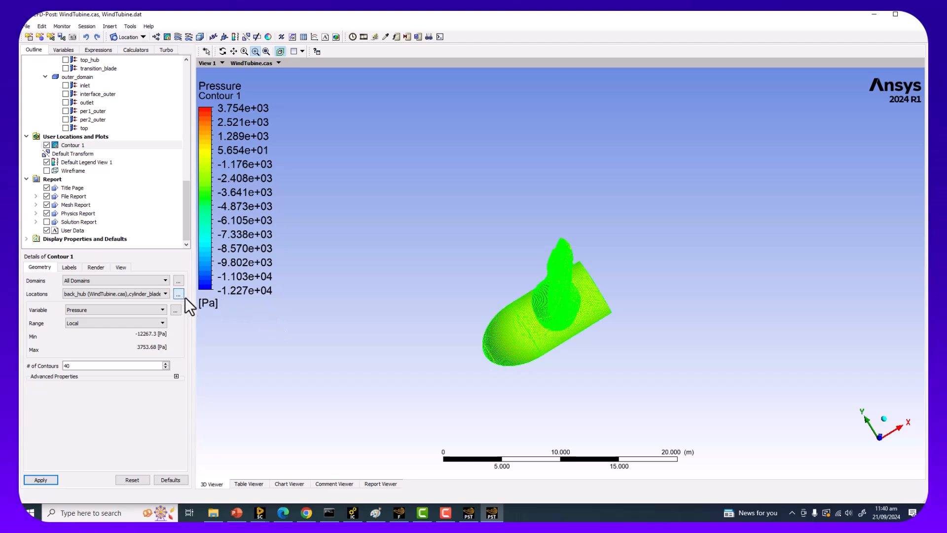
left_click(485, 205, "ctrl")
left_click(465, 213, "ctrl")
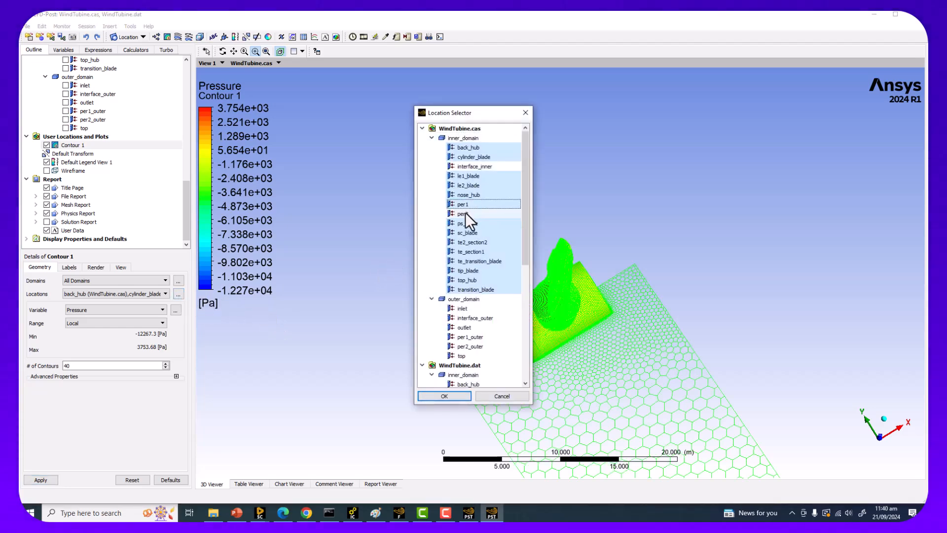
left_click(443, 395)
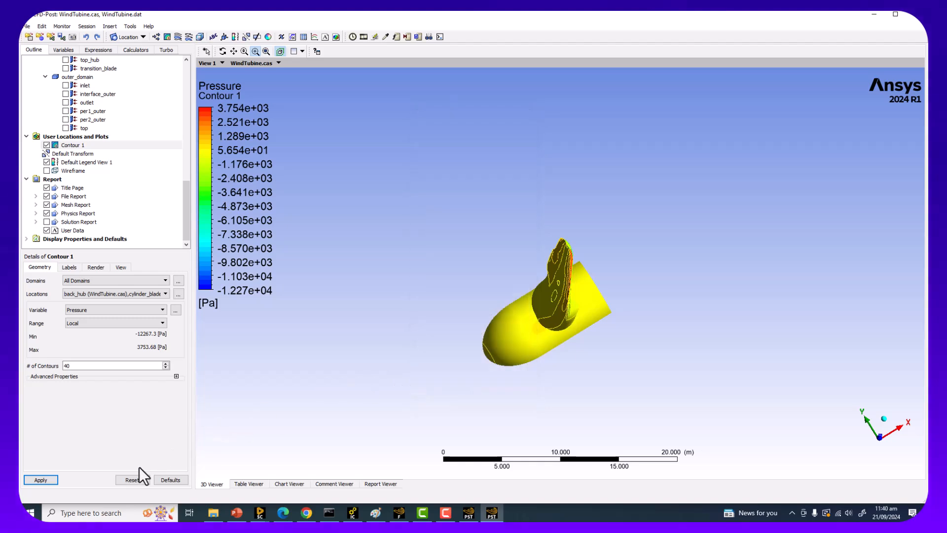
left_click(44, 481)
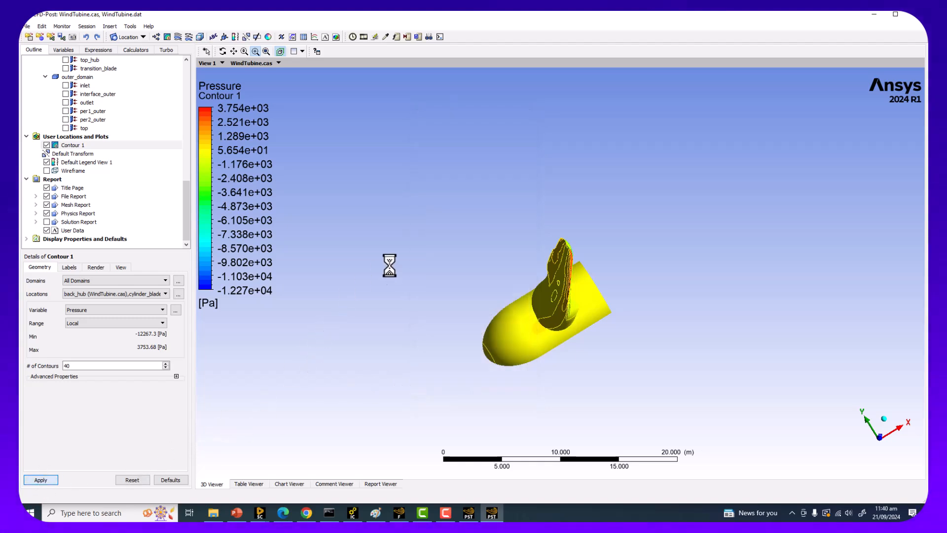
Examine the pressure contour on the periodic surfaces around the blade and hub from different angles.
scroll(482, 296, "down", 2)
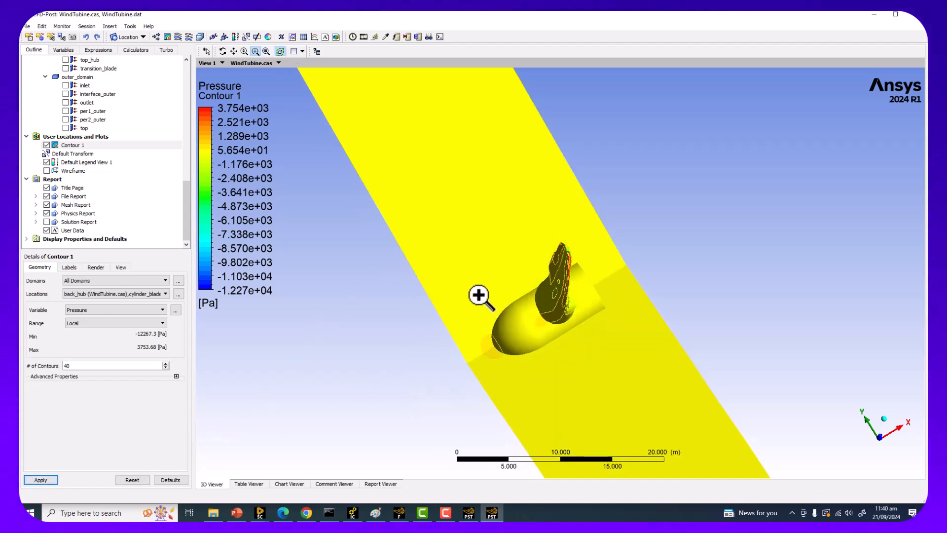
middle_click_drag(482, 294, 552, 183)
scroll(505, 262, "down", 3)
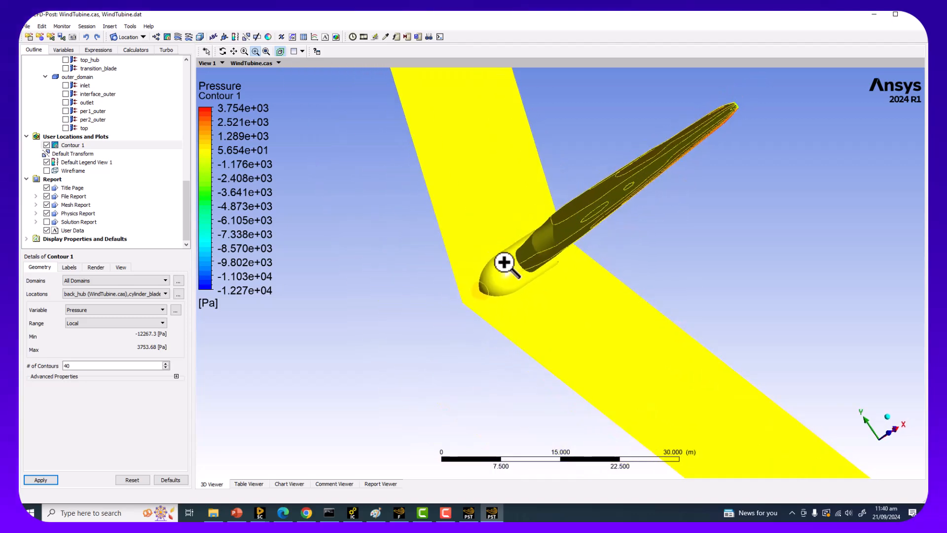
middle_click_drag(539, 257, 550, 237)
scroll(508, 268, "down", 3)
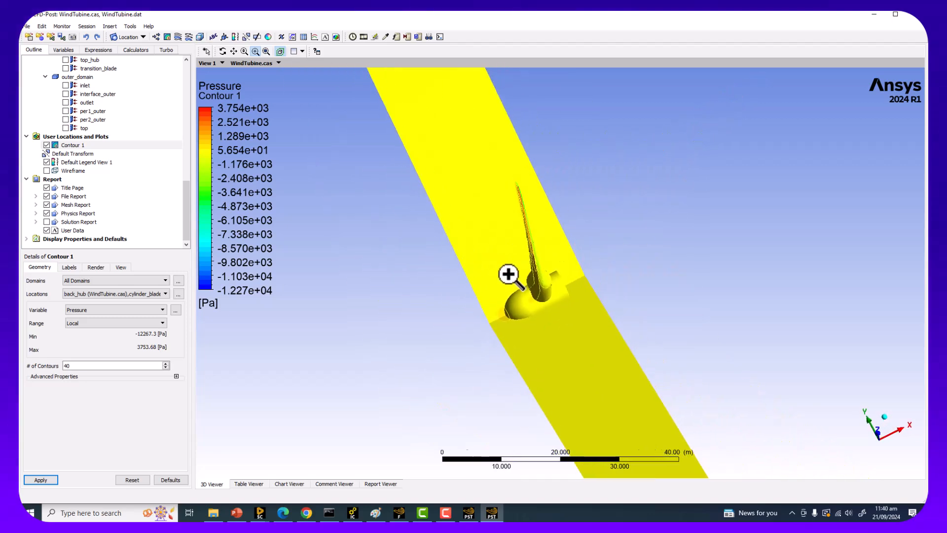
scroll(505, 279, "down", 4)
middle_click_drag(503, 275, 547, 257, "ctrl")
mouse_move(547, 257)
middle_mouse_down()
mouse_move(586, 243)
mouse_move(546, 273)
mouse_move(582, 247)
mouse_move(656, 259)
mouse_move(507, 258)
mouse_move(538, 360)
mouse_move(548, 274)
mouse_move(576, 260)
mouse_move(497, 298)
mouse_move(484, 268)
mouse_move(442, 277)
middle_mouse_up()
scroll(497, 297, "down", 2)
scroll(442, 277, "down", 1)
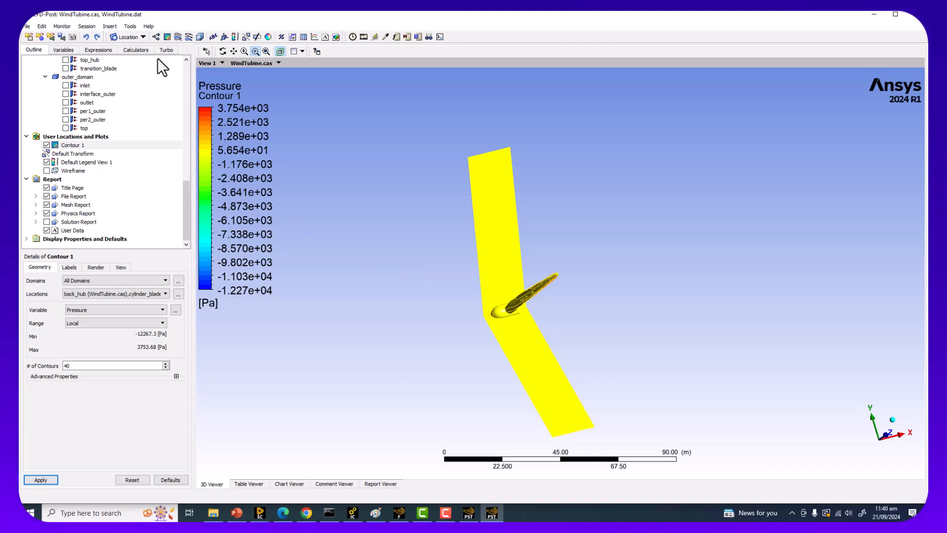
Insert a new isosurface location with its default name.
left_click(143, 38)
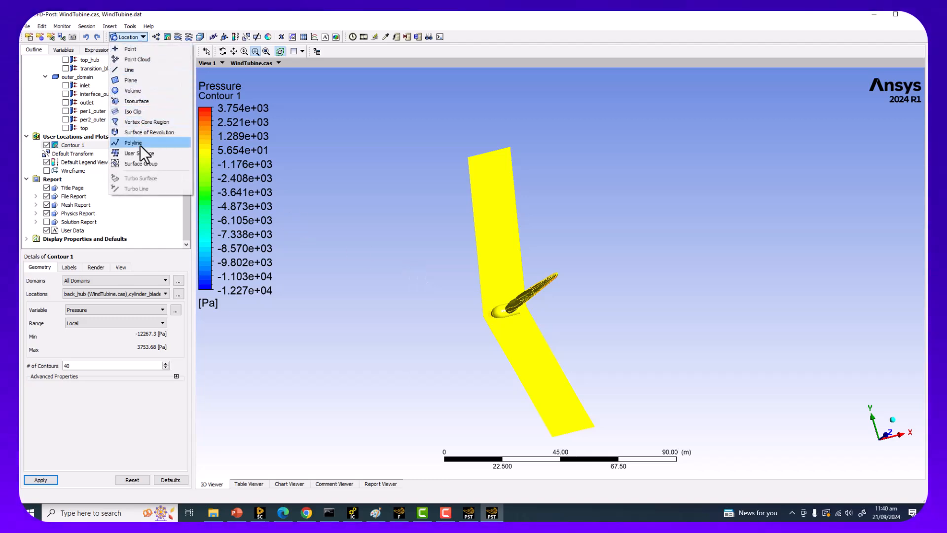
left_click(137, 101)
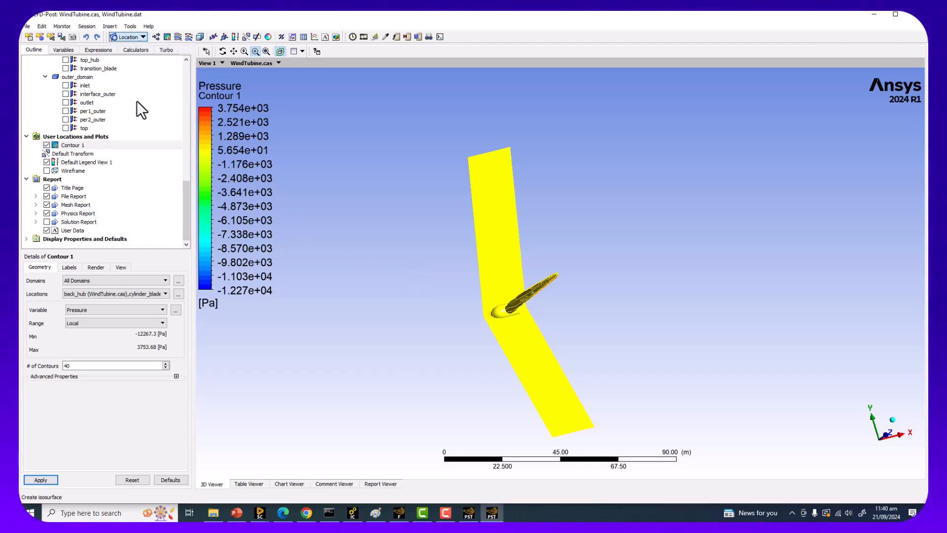
left_click(171, 140)
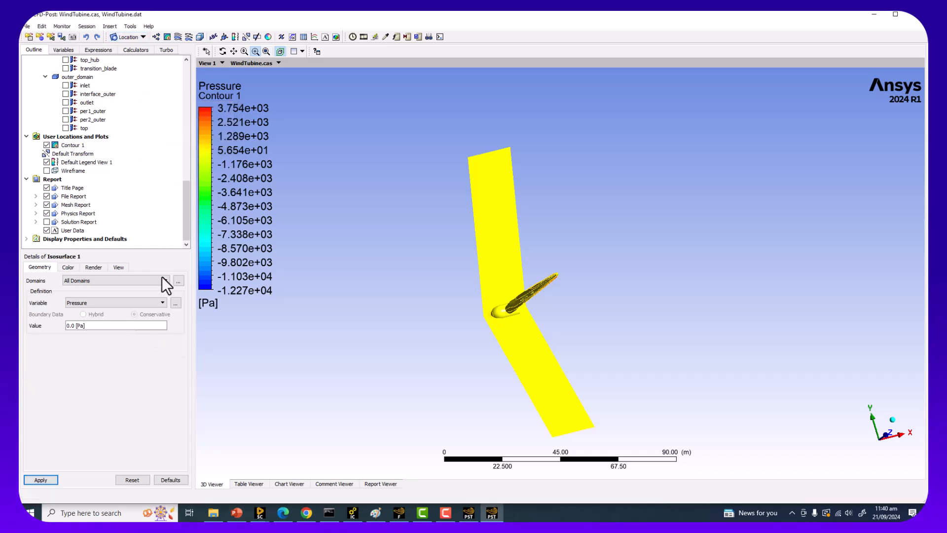
Define the isosurface by the variable X with a value of 52.29 m and apply it.
left_click(163, 302)
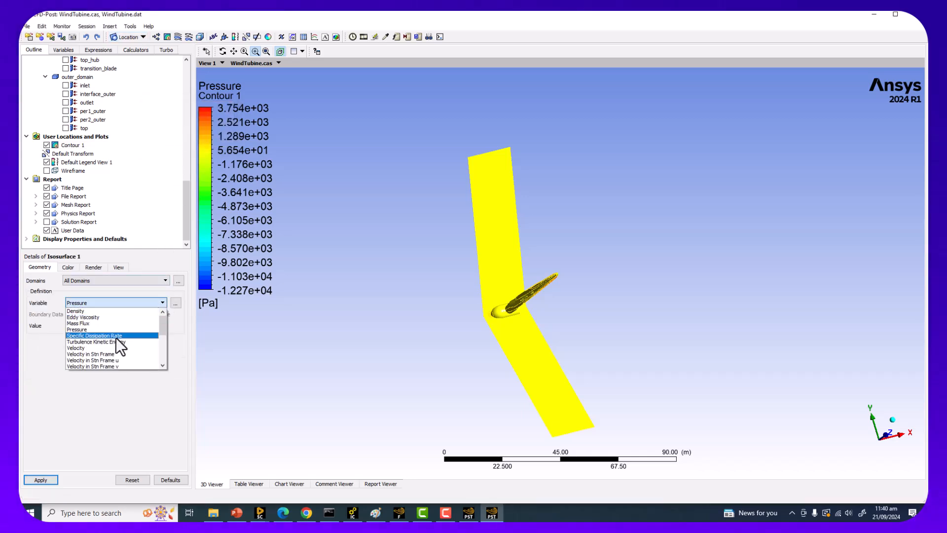
scroll(117, 339, "down", 1)
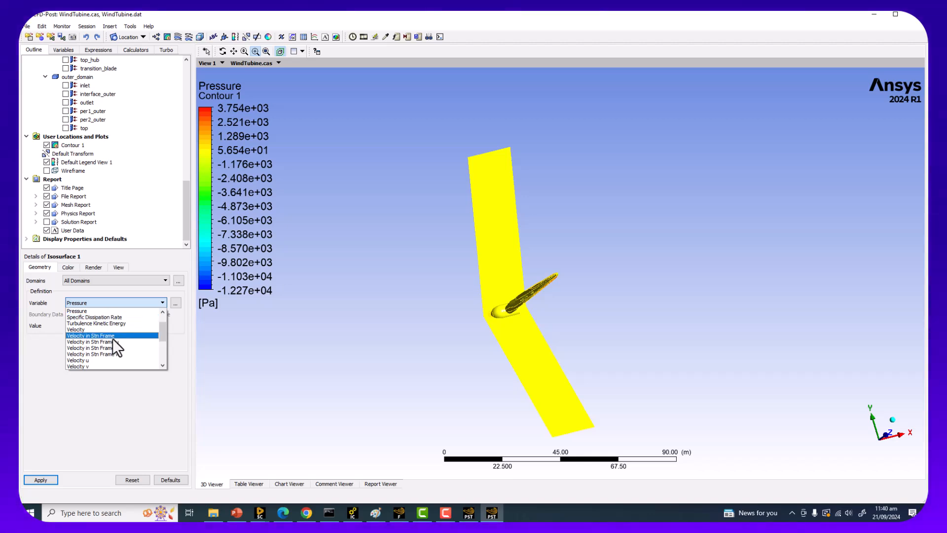
left_click(739, 321)
middle_click_drag(560, 302, 569, 321)
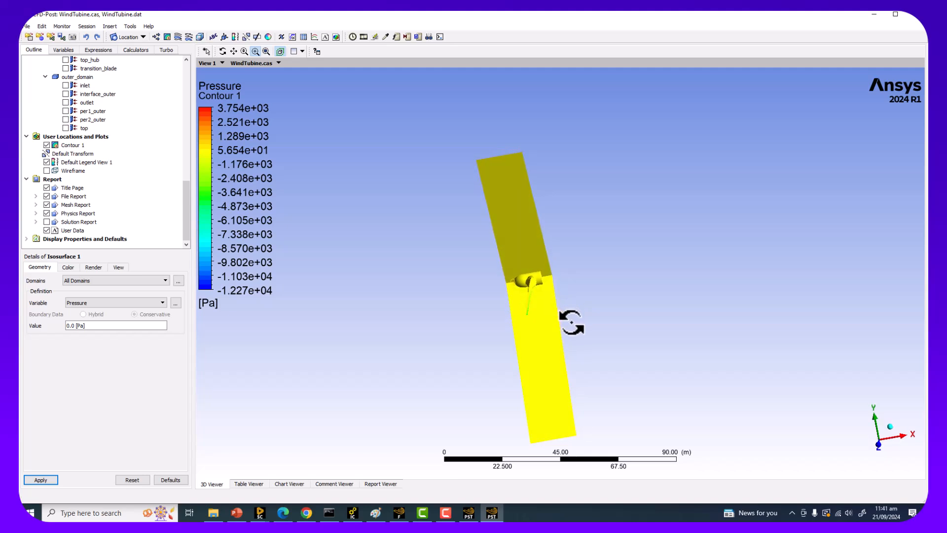
left_click(111, 299)
scroll(115, 326, "down", 5)
left_click(76, 361)
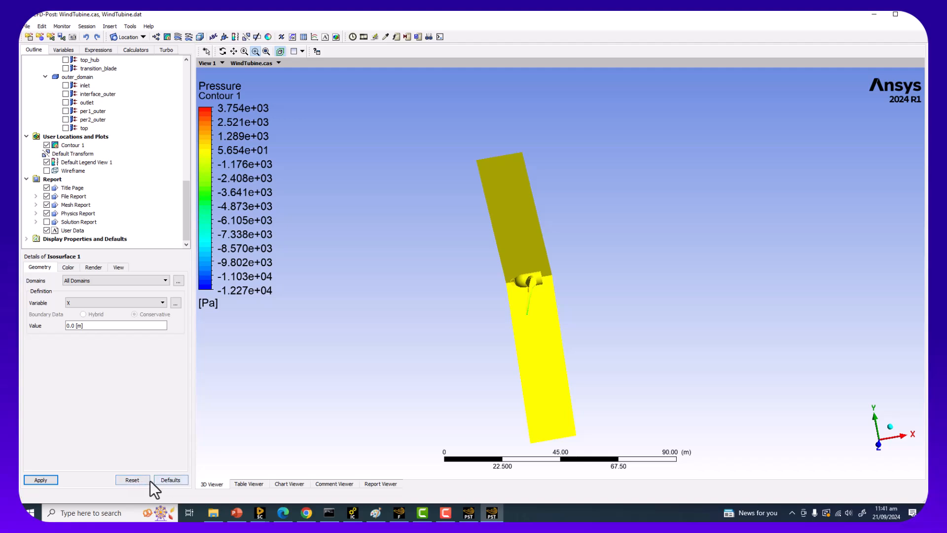
left_click(103, 325)
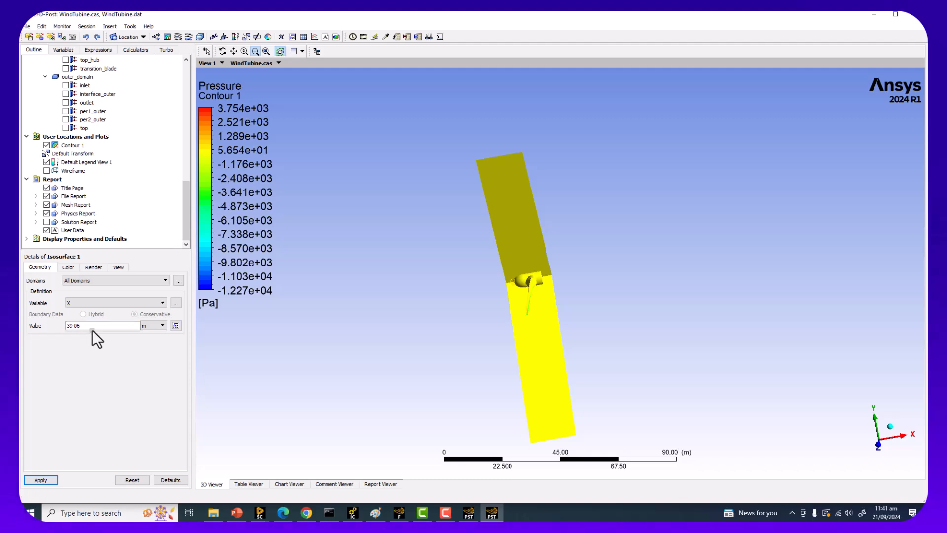
left_click(35, 480)
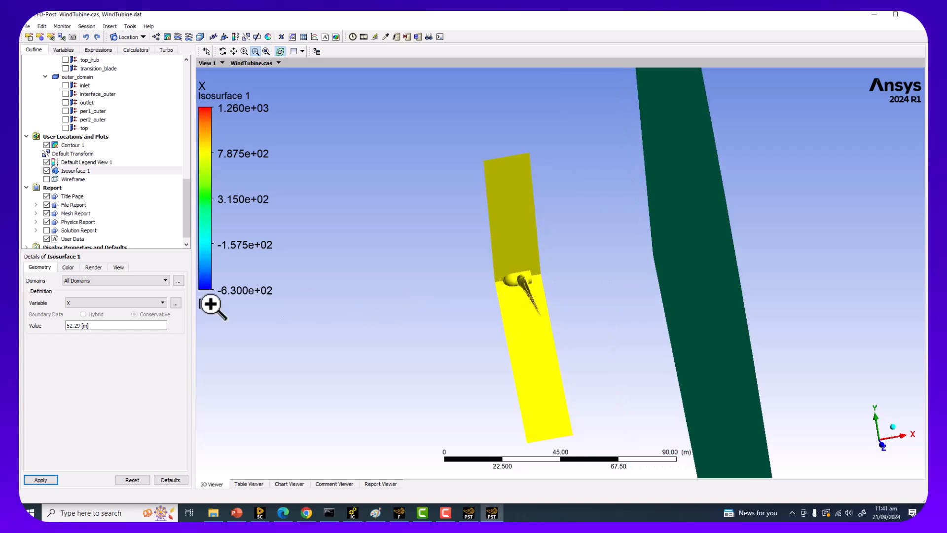
Restrict the isosurface to inner_domain and apply it.
left_click(87, 279)
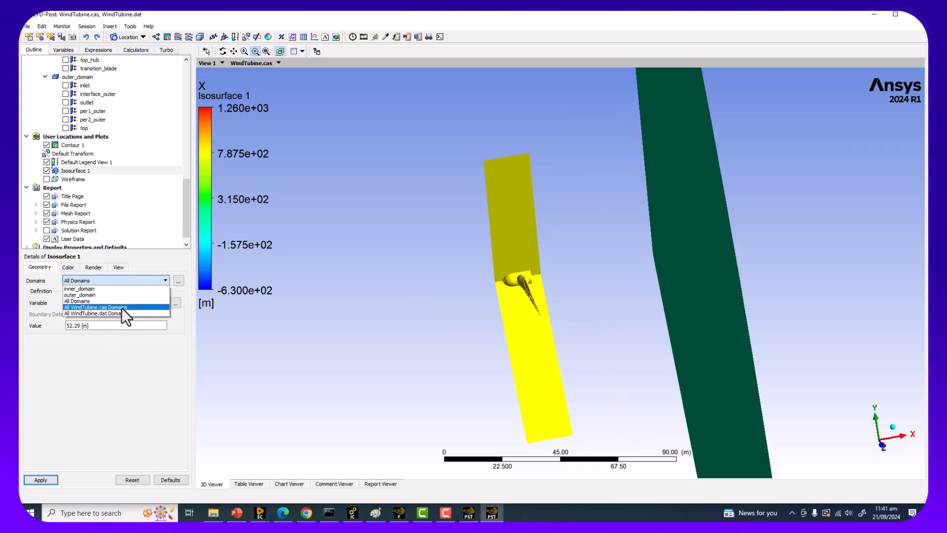
left_click(120, 290)
left_click(87, 328)
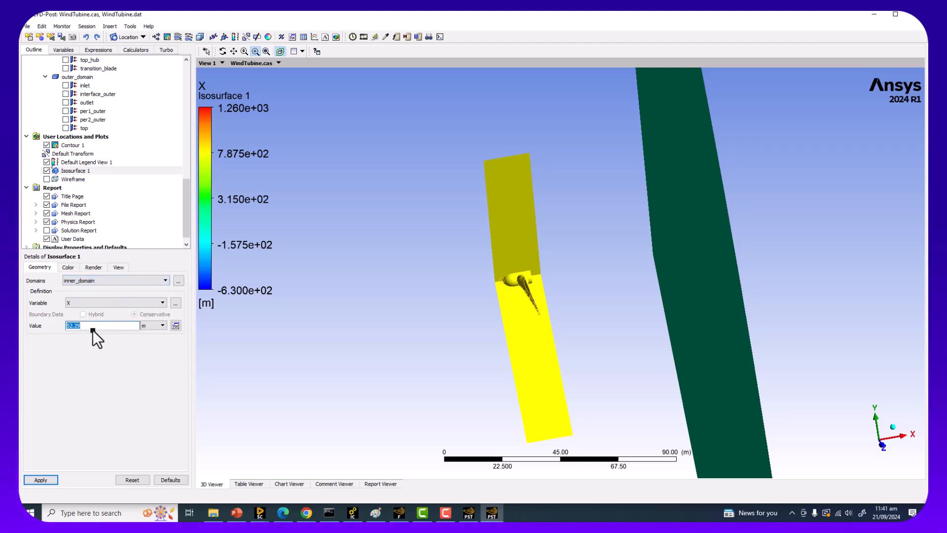
left_click(39, 480)
Try X values of -153.72 m and 12.6 m for the isosurface in inner_domain.
left_click(93, 328)
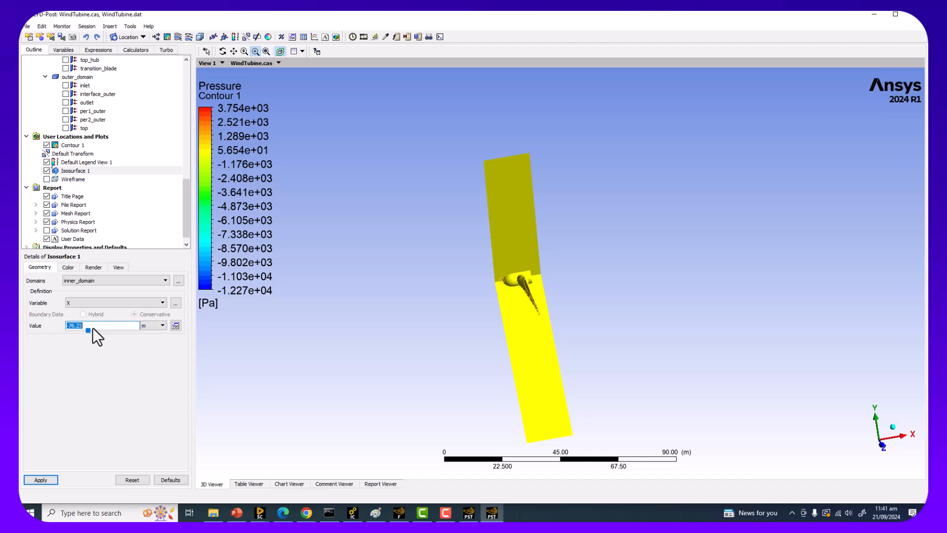
left_click(88, 329)
left_click(85, 330)
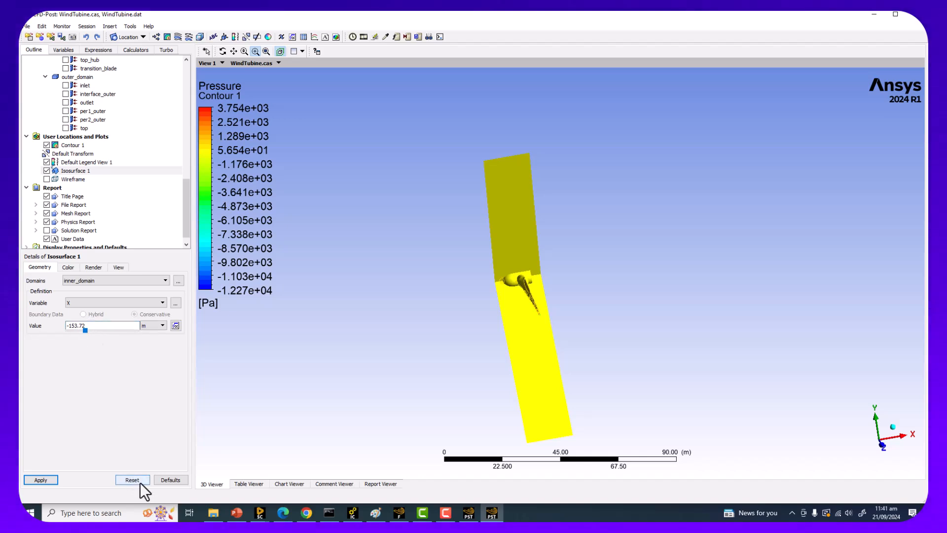
left_click(138, 479)
left_click(91, 326)
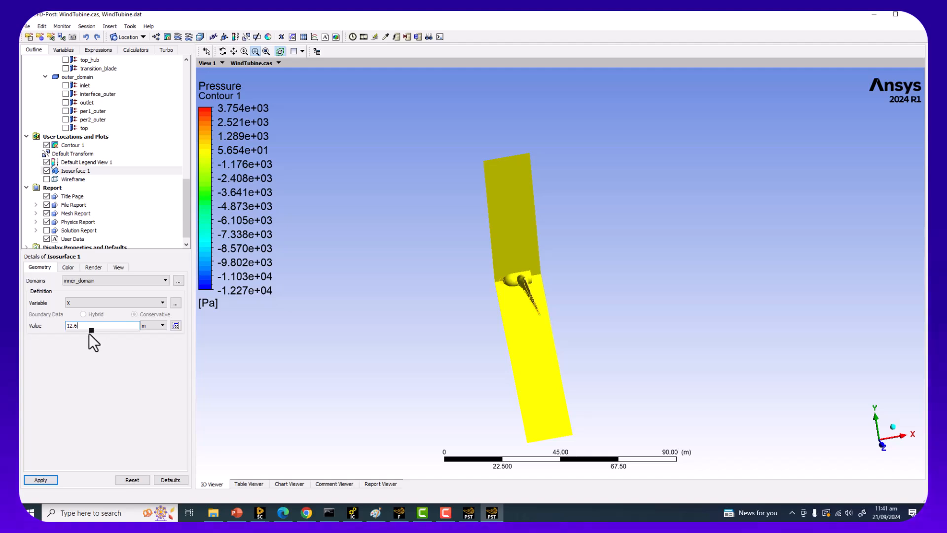
left_click(48, 477)
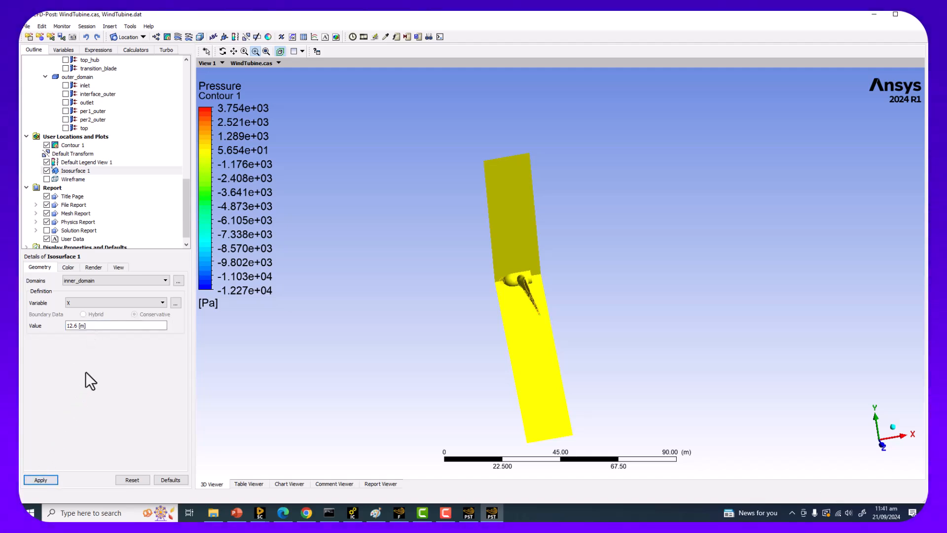
Set the isosurface's X value to 5 m and apply it.
left_click(82, 326)
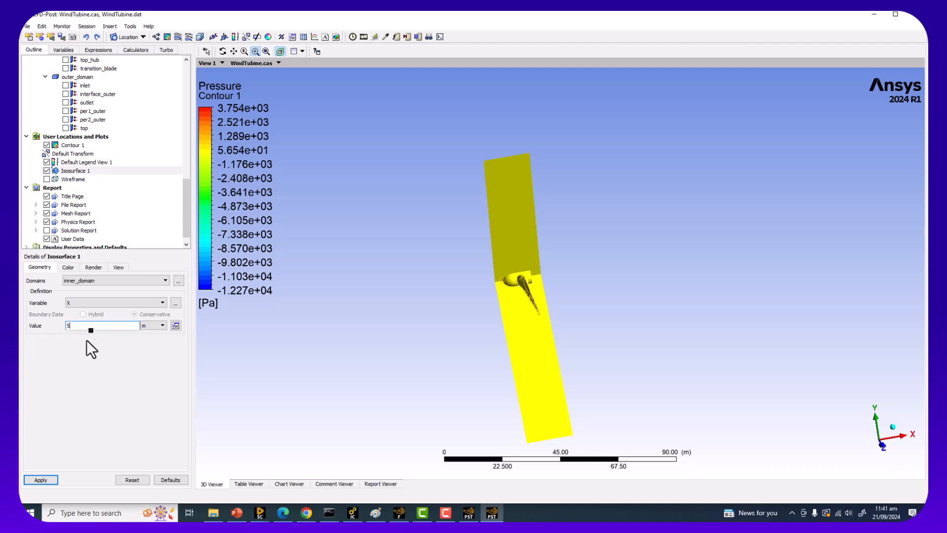
left_click(51, 481)
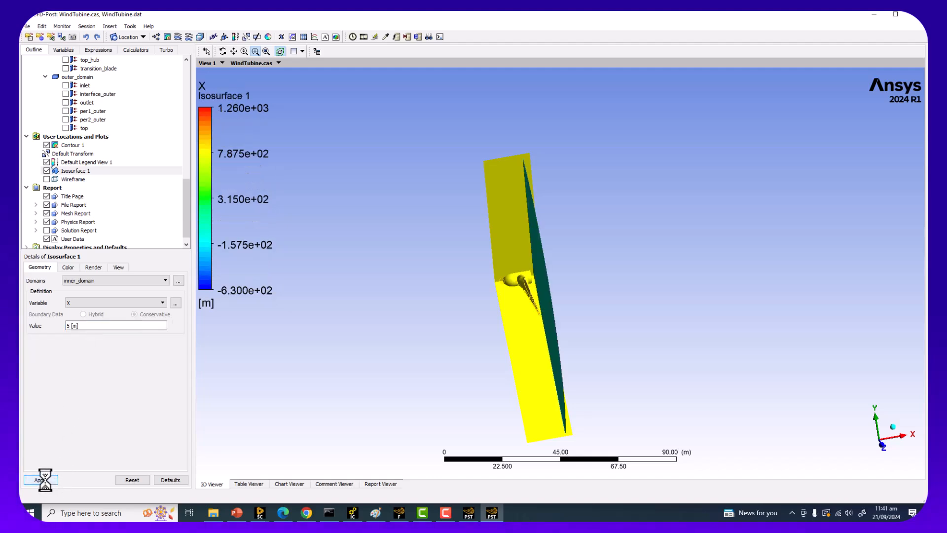
Try X values of 2 m, 1.2 m, 1 m and 0.5 m for the isosurface in inner_domain.
type("2")
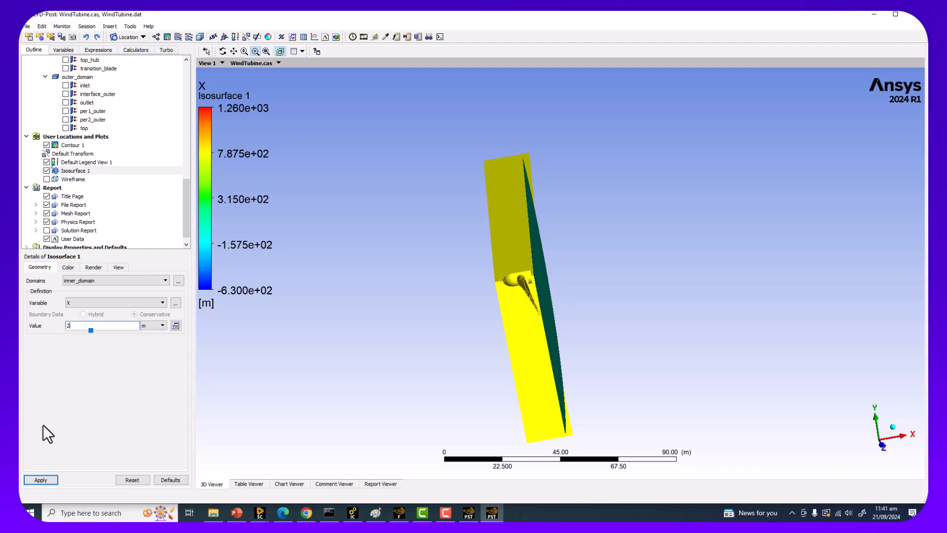
left_click(48, 477)
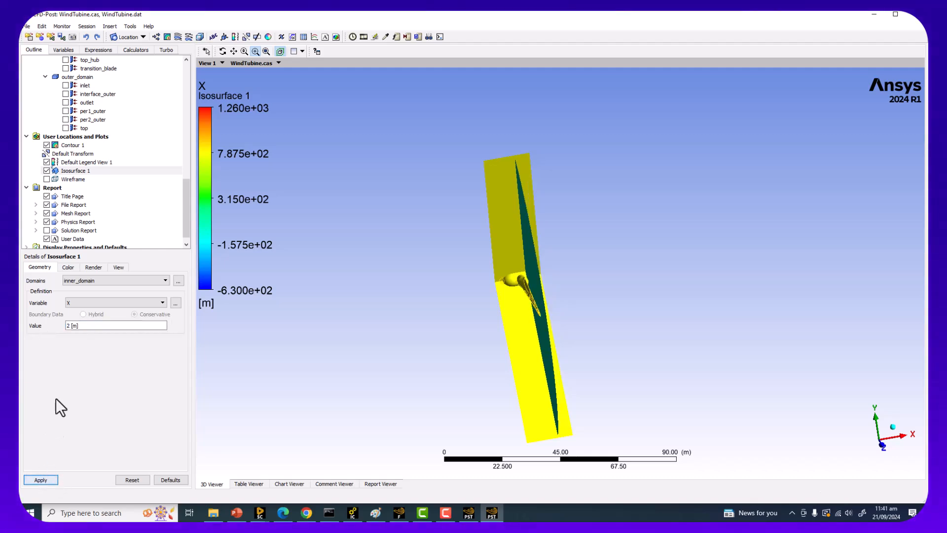
type("1.2")
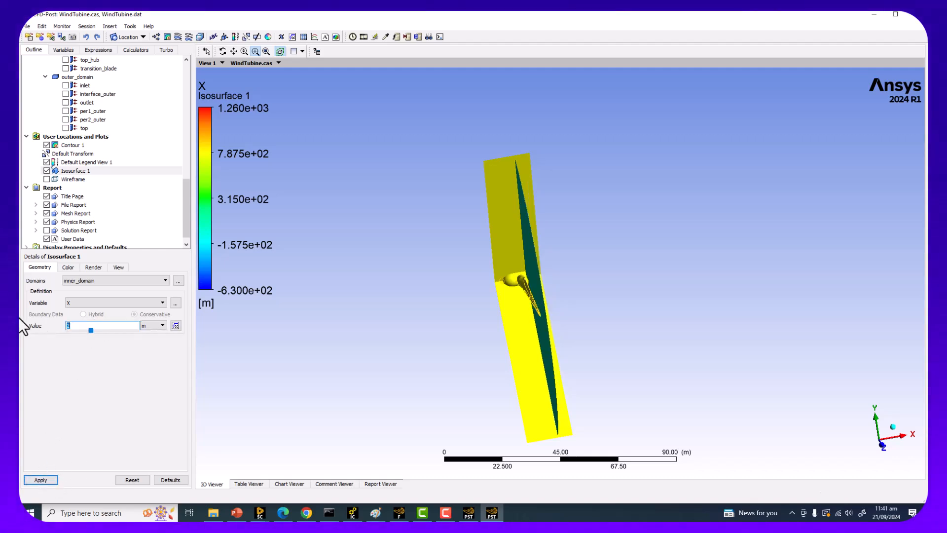
left_click(46, 478)
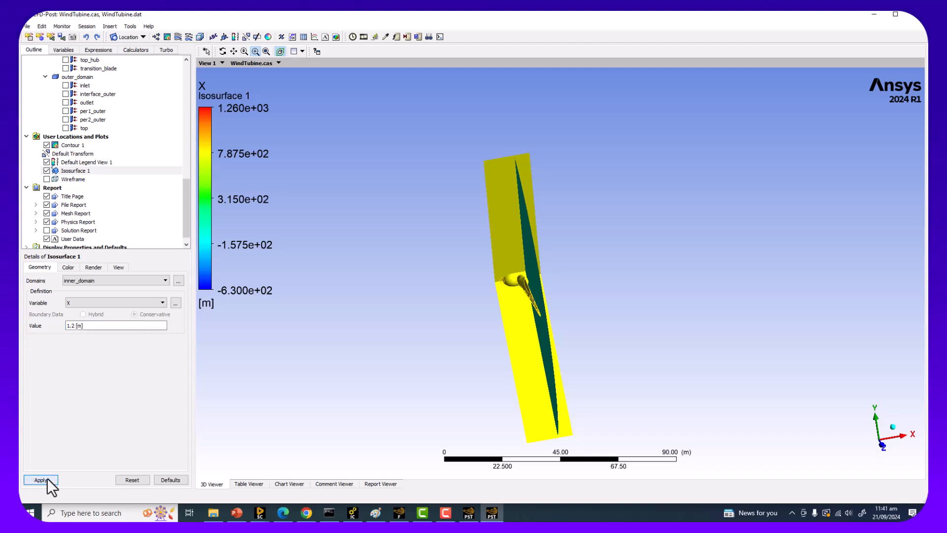
type("1")
left_click(39, 479)
left_click_drag(429, 266, 428, 300)
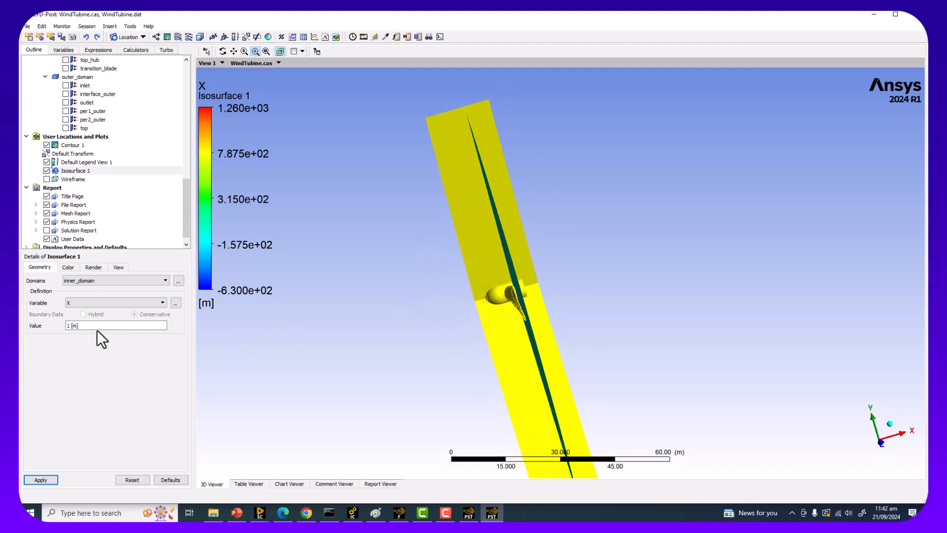
left_click(75, 328)
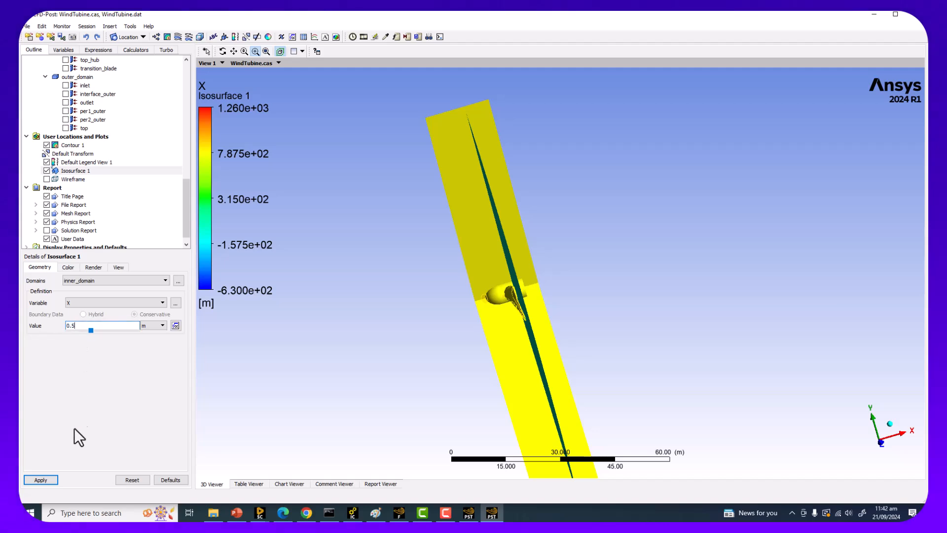
left_click(48, 480)
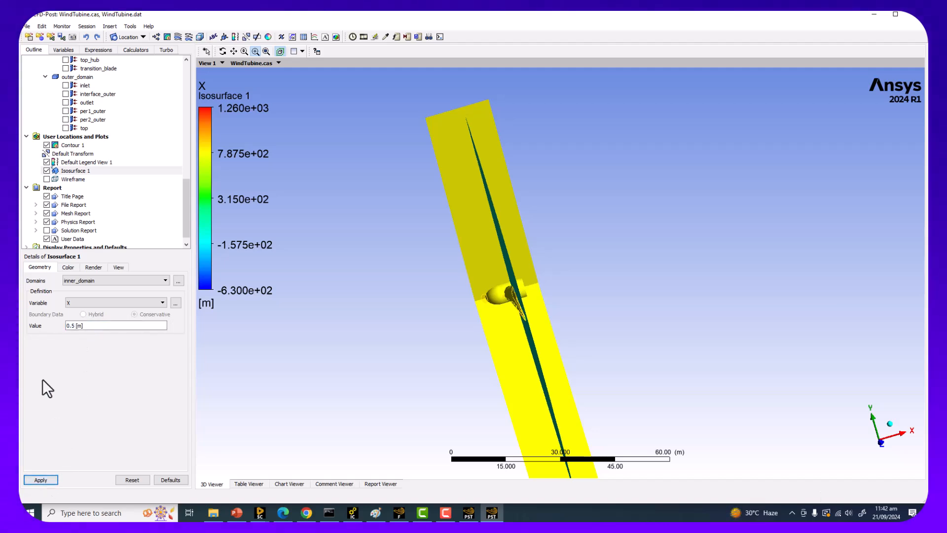
Set the isosurface's X value to 0 m and apply it.
left_click_drag(42, 315, 41, 319)
type("0")
left_click(52, 482)
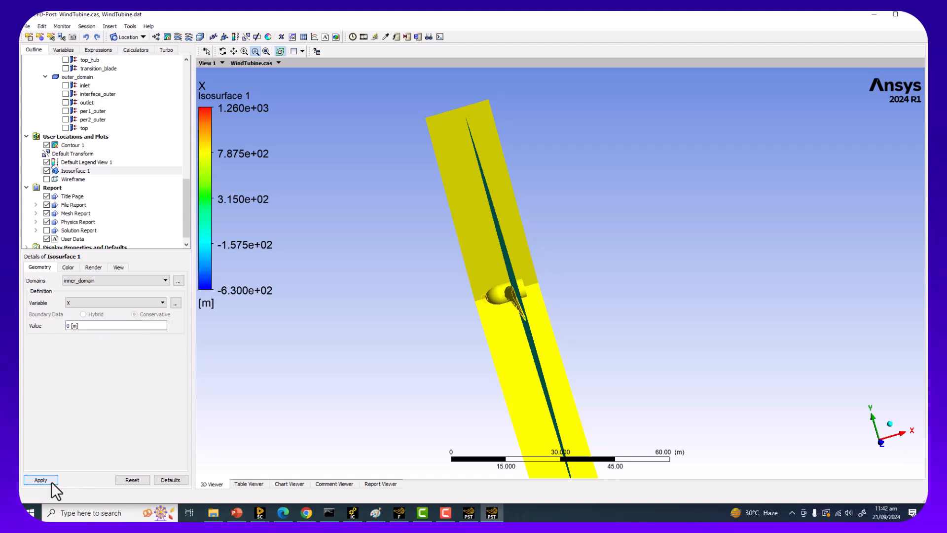
scroll(474, 303, "up", 2)
mouse_move(473, 303)
left_mouse_down()
mouse_move(448, 307)
mouse_move(477, 302)
left_mouse_up()
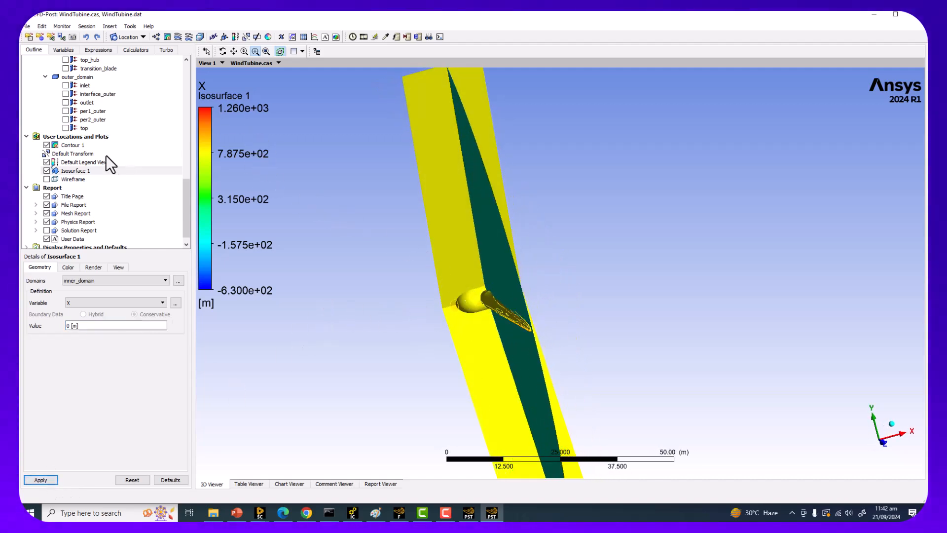
Show the back_hub, le1_blade, le2_blade, nose_hub, per1 and per2 boundaries of inner_domain under WindTubine.cas, leaving interface_inner hidden.
left_click(81, 146)
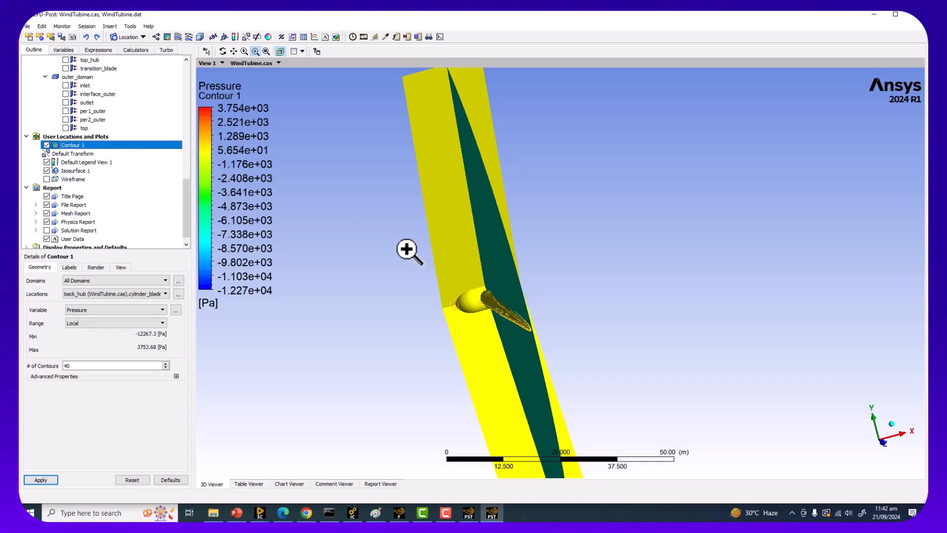
scroll(94, 132, "up", 7)
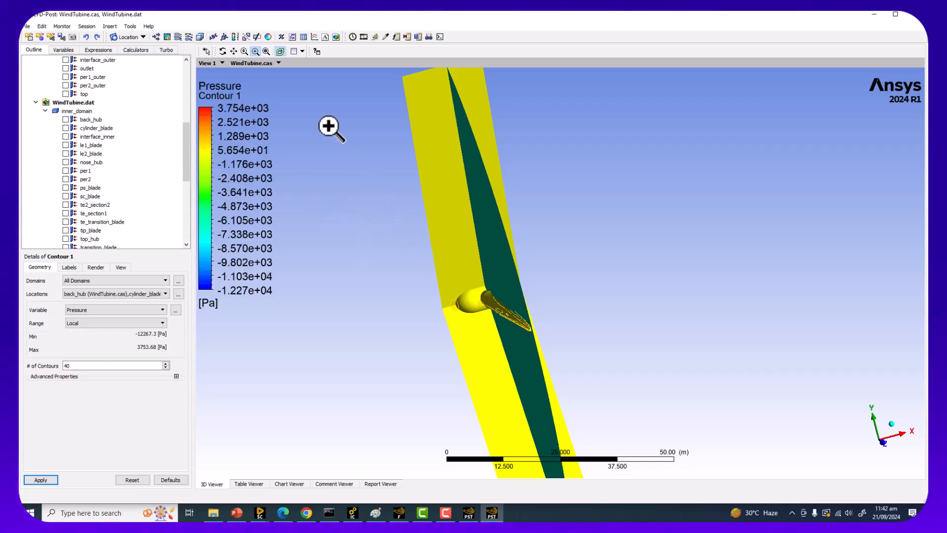
scroll(79, 96, "up", 7)
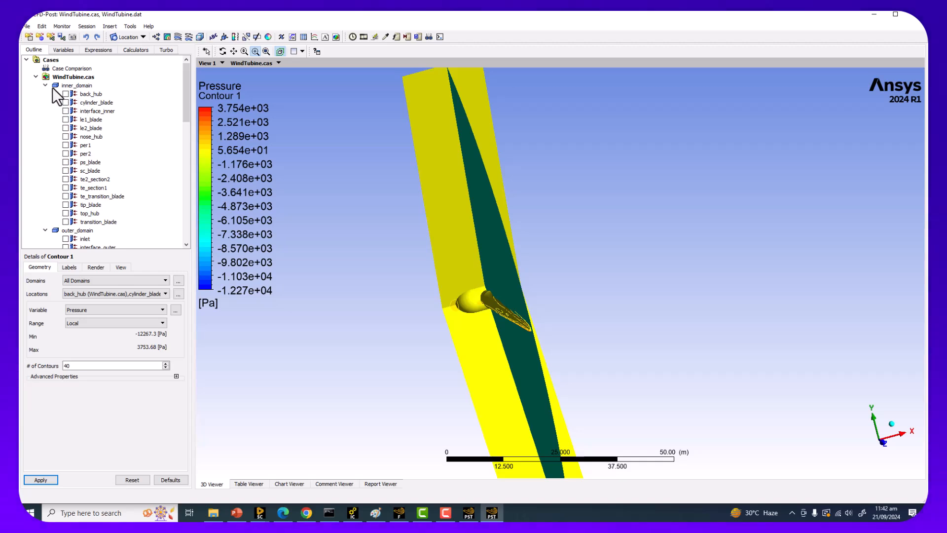
left_click(66, 94)
left_click(66, 111)
left_click(70, 119)
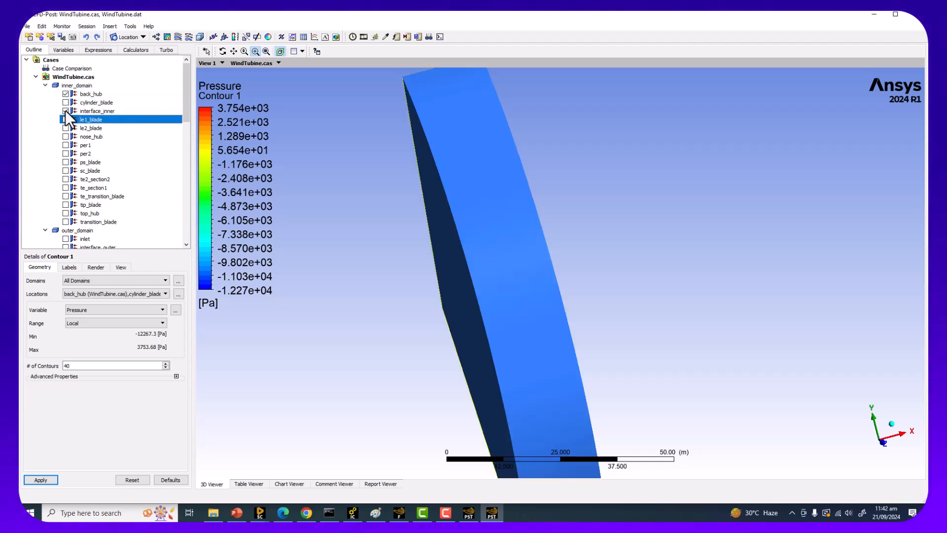
left_click(65, 111)
left_click(65, 120)
left_click(66, 128)
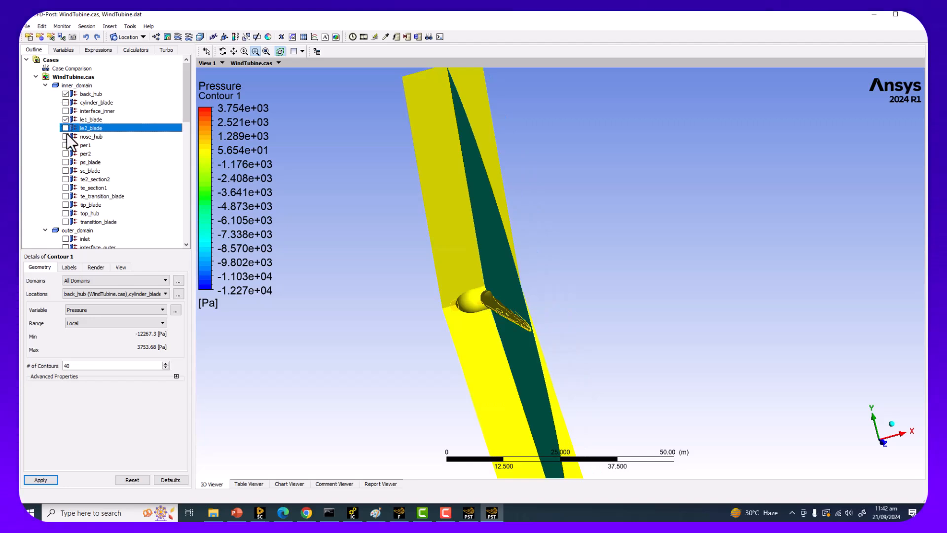
left_click(70, 137)
left_click(66, 146)
left_click(66, 154)
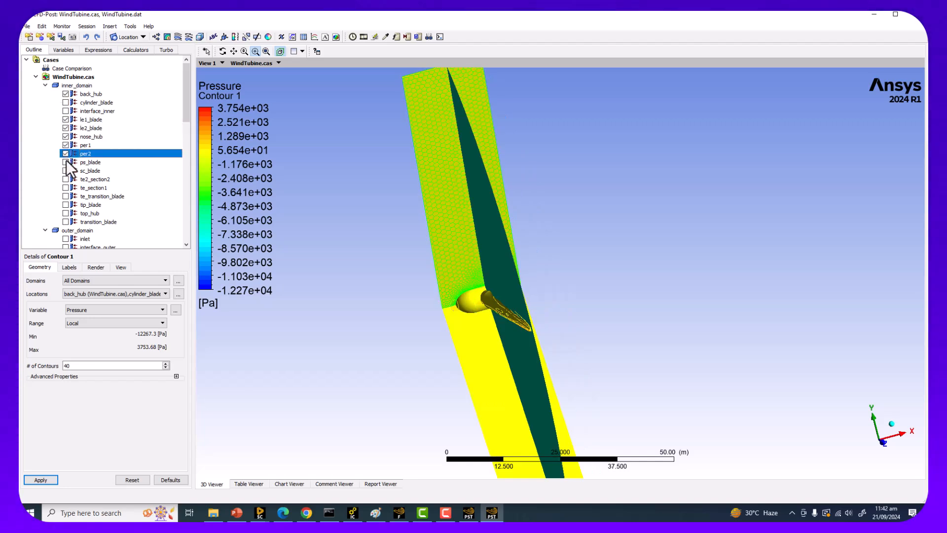
Show the remaining blade boundaries of inner_domain, from ps_blade and sc_blade through tip_blade and transition_blade, together with top_hub.
left_click(66, 162)
left_click(66, 172)
left_click(66, 179)
left_click(65, 188)
left_click(65, 204)
left_click(66, 222)
Examine the isosurface's position relative to the blade, hub and periodic surfaces from several angles.
scroll(118, 195, "down", 10)
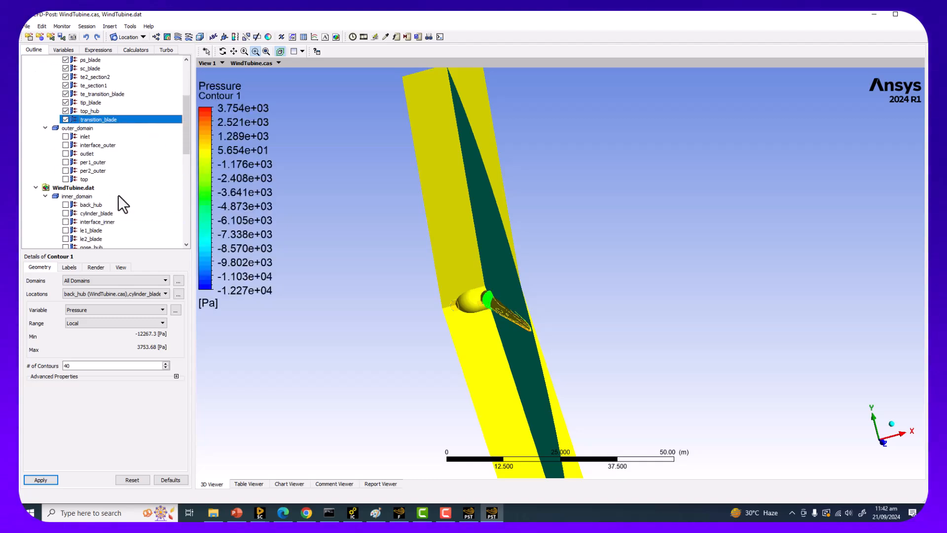
scroll(99, 163, "down", 6)
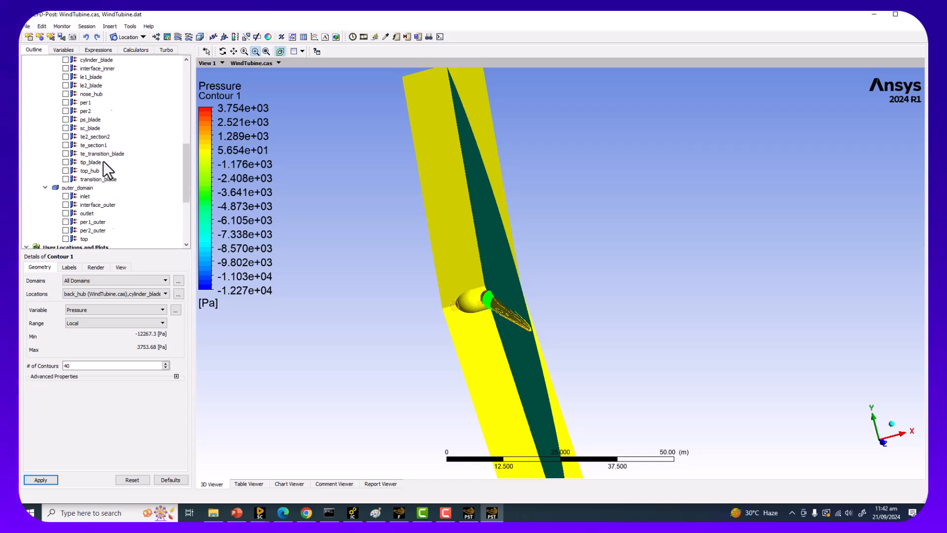
left_click(75, 138)
middle_click_drag(560, 232, 555, 205)
scroll(515, 253, "up", 2)
scroll(117, 126, "up", 6)
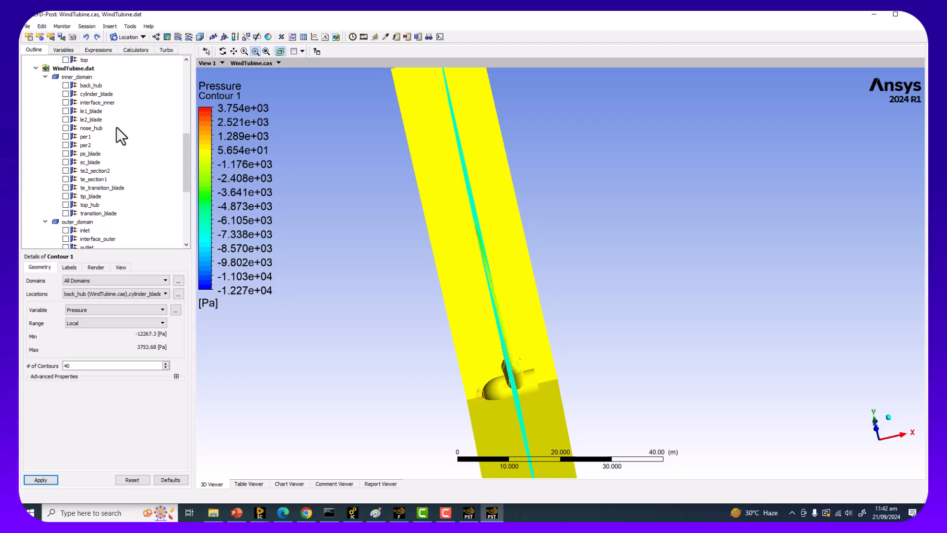
middle_click_drag(571, 290, 504, 301)
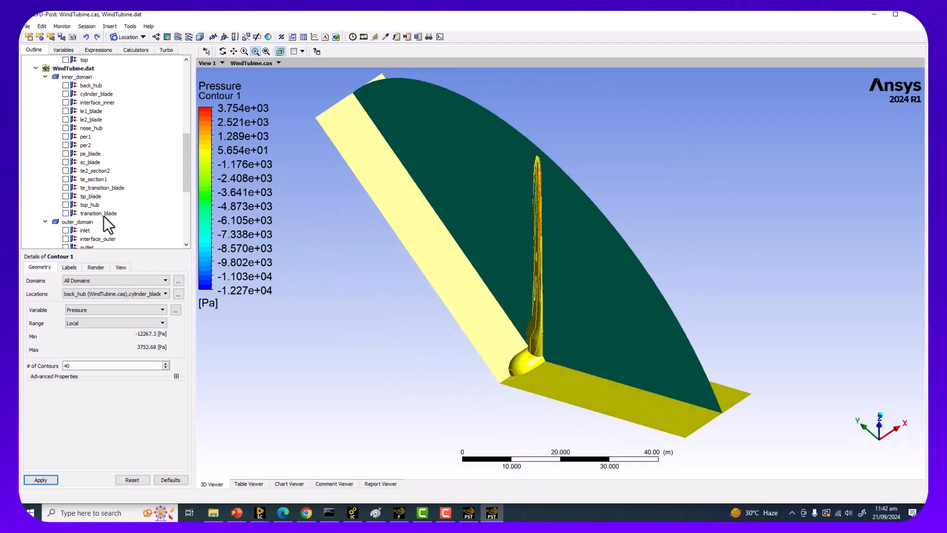
scroll(100, 205, "down", 5)
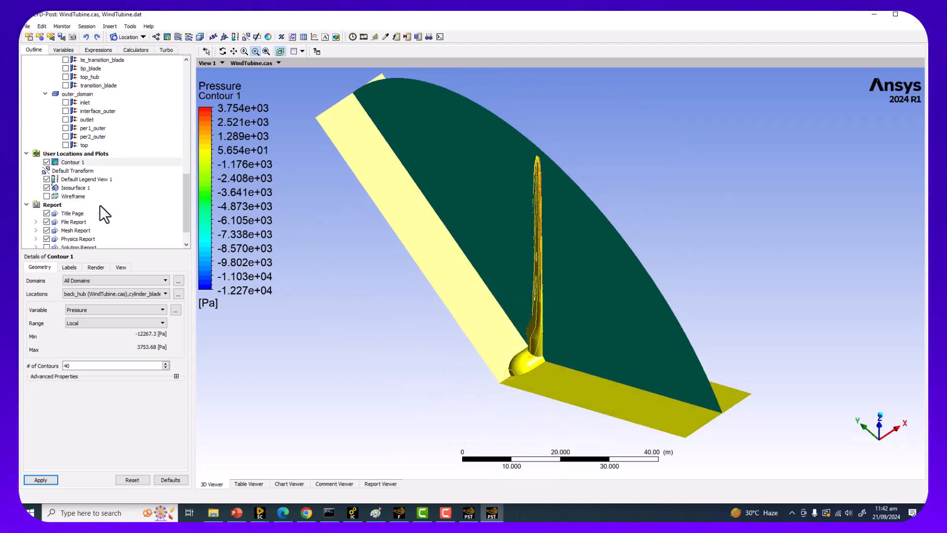
Hide Isosurface 1, replace Contour 1's locations with Isosurface 1 only, and apply the pressure contour.
left_click(47, 187)
double_click(76, 163)
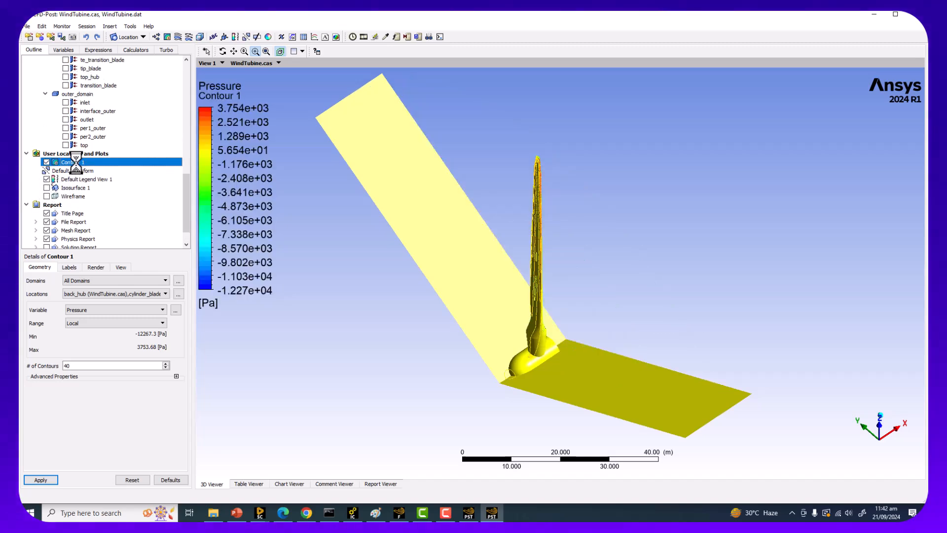
left_click(178, 293)
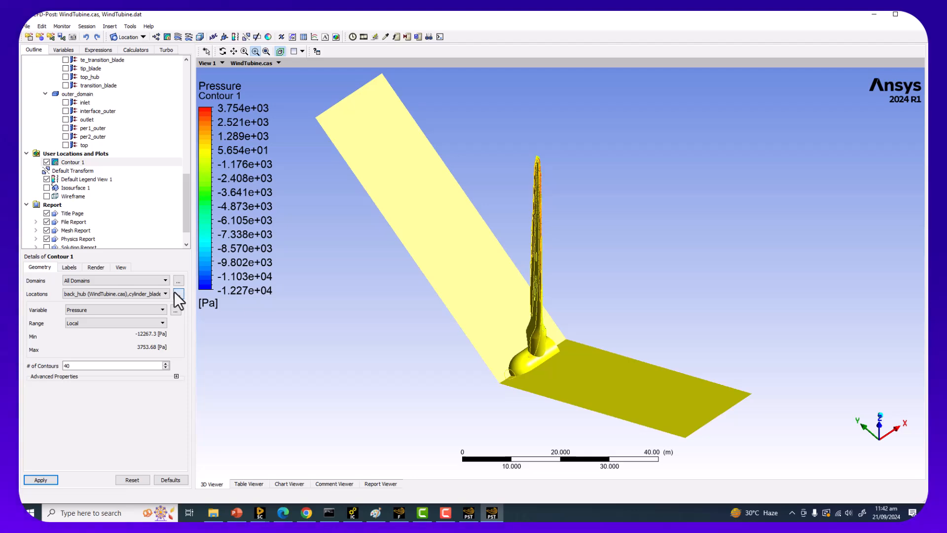
scroll(479, 292, "down", 5)
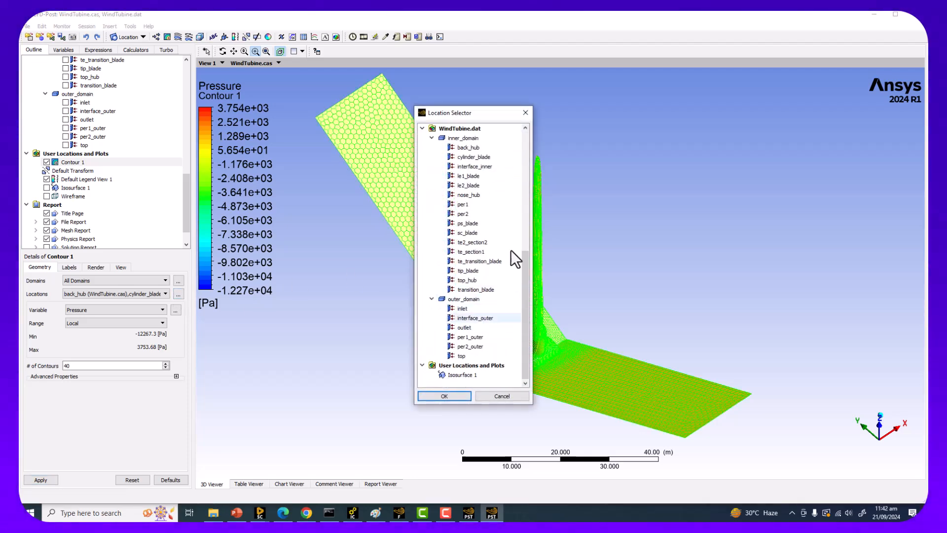
scroll(507, 222, "up", 8)
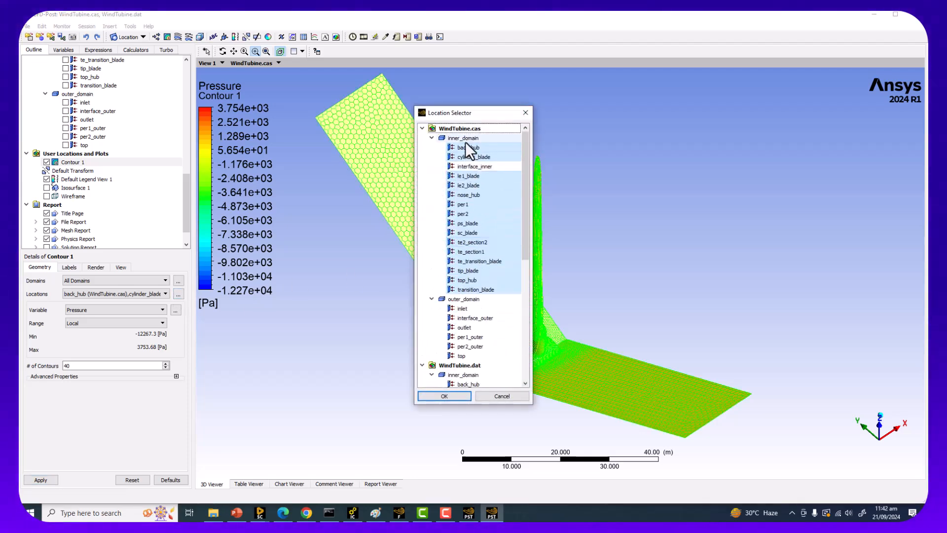
left_click(466, 139)
scroll(479, 282, "down", 5)
left_click(461, 375)
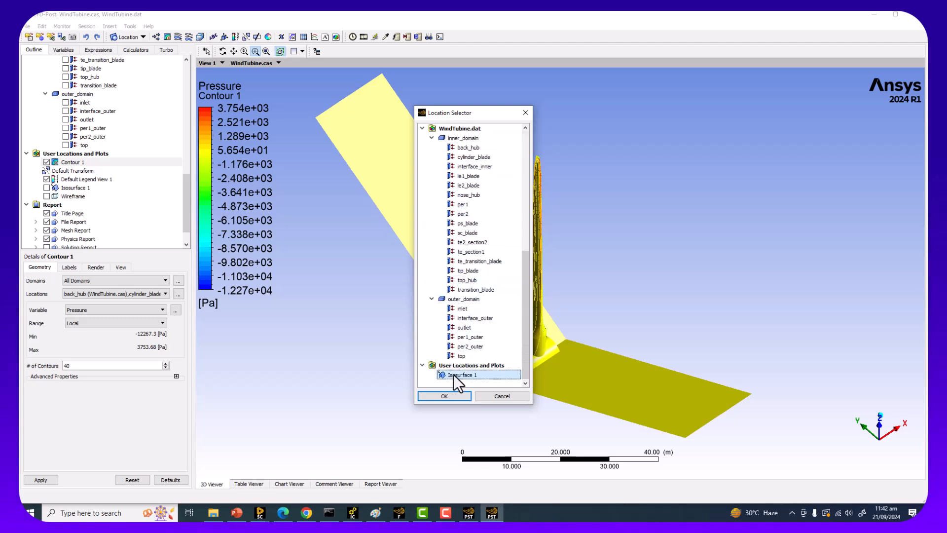
left_click(445, 397)
left_click(39, 479)
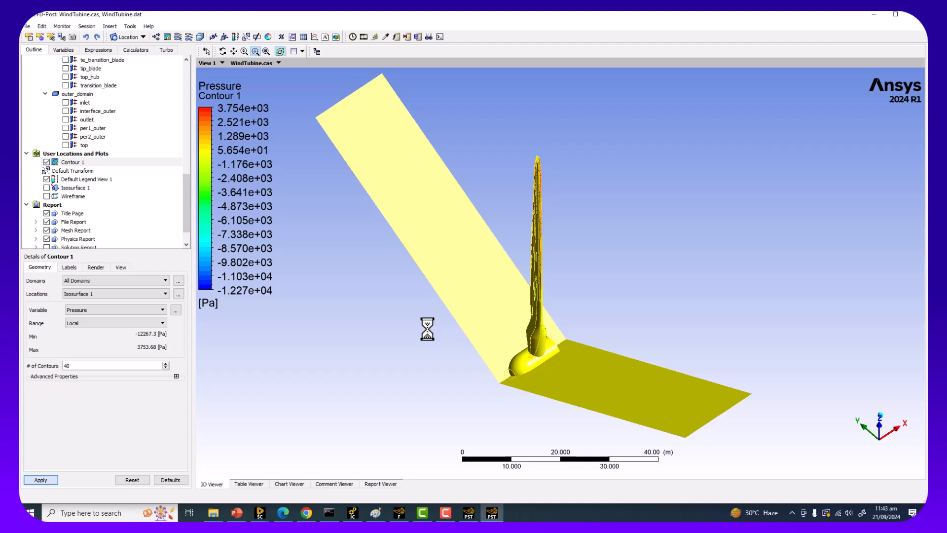
Examine the pressure contours on the isosurface around the blade and hub, up close and from different angles.
middle_click_drag(521, 232, 584, 383)
scroll(553, 239, "up", 3)
scroll(553, 240, "up", 4)
middle_click_drag(561, 279, 561, 314)
scroll(545, 351, "up", 3)
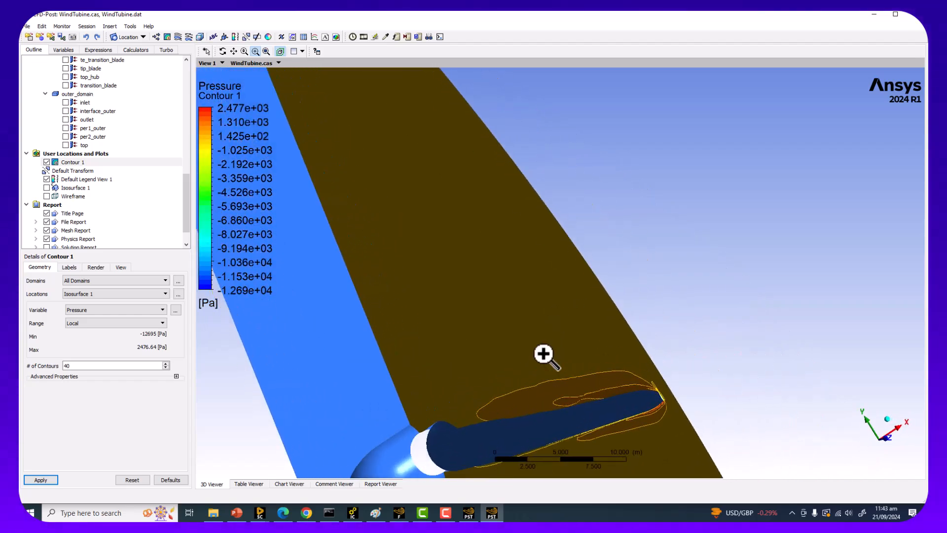
middle_click_drag(543, 353, 657, 203, "ctrl")
scroll(537, 296, "up", 3)
scroll(546, 299, "up", 3)
middle_click_drag(557, 302, 747, 303)
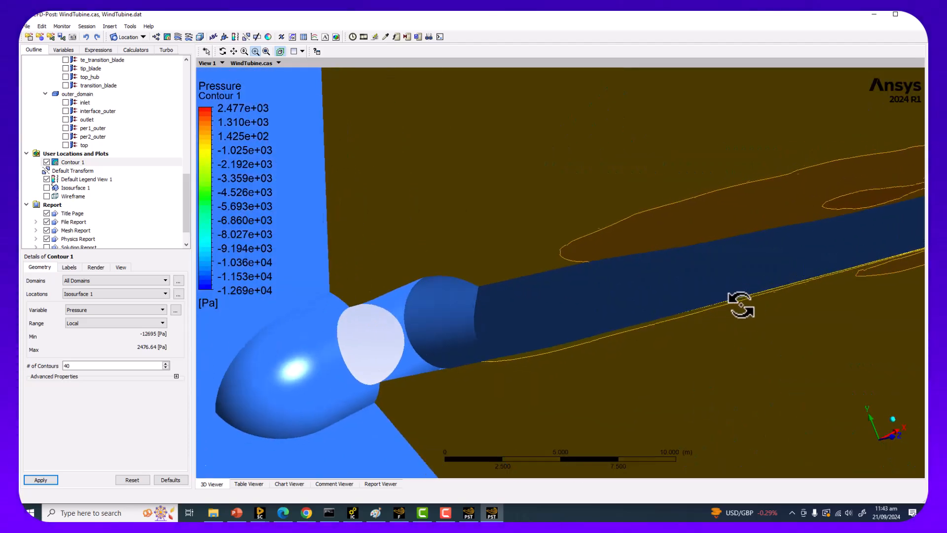
scroll(700, 283, "down", 5)
scroll(497, 317, "down", 4)
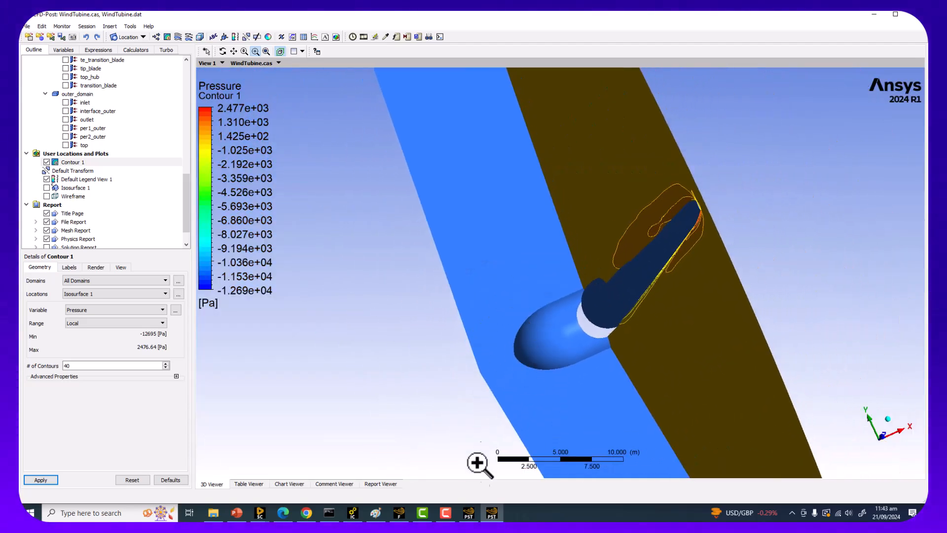
left_click(441, 518)
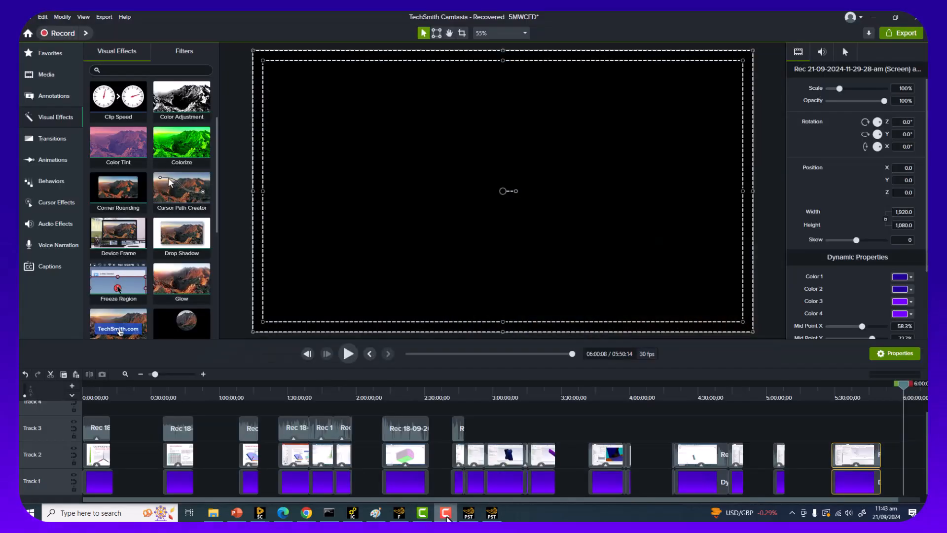
left_click(492, 513)
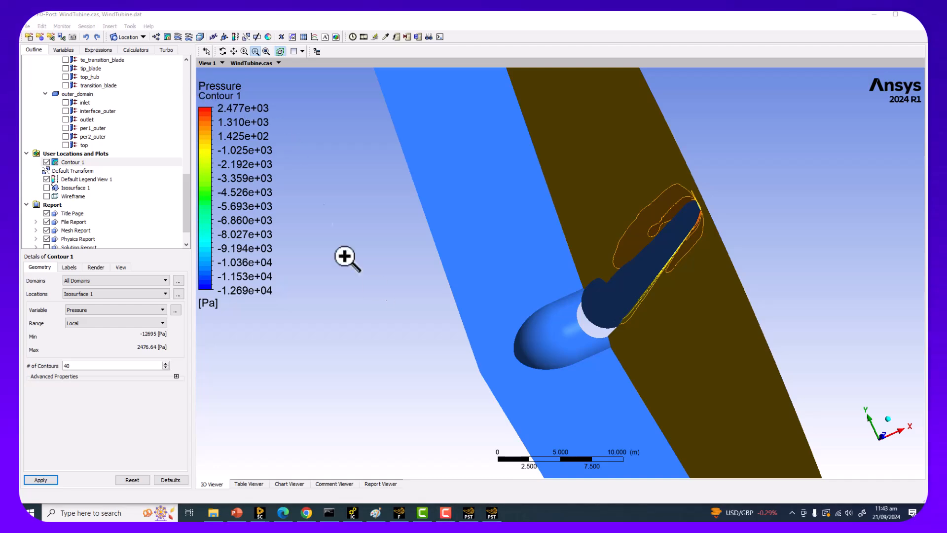
Hide Contour 1 so that only the blade, hub and periodic surfaces are displayed.
middle_click_drag(378, 280, 451, 300)
scroll(596, 355, "down", 5)
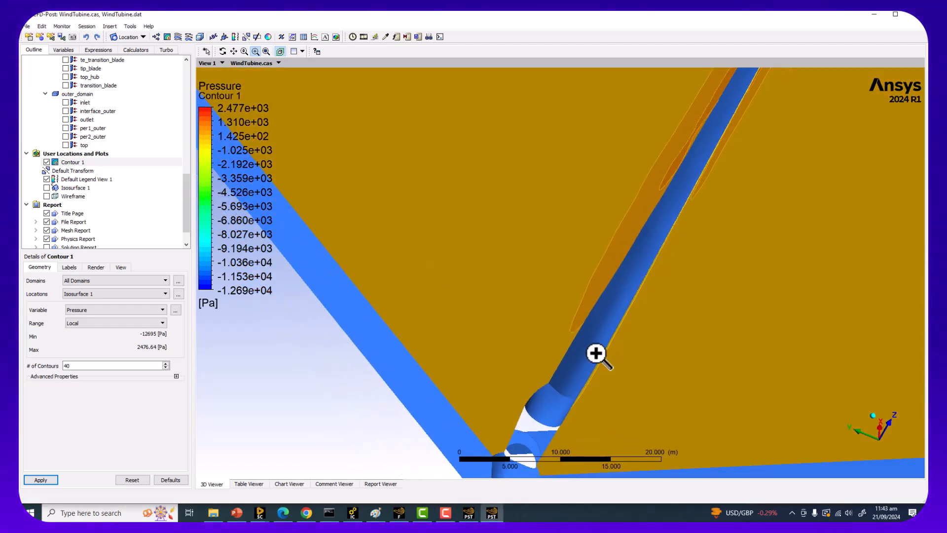
middle_click_drag(588, 372, 546, 303, "ctrl")
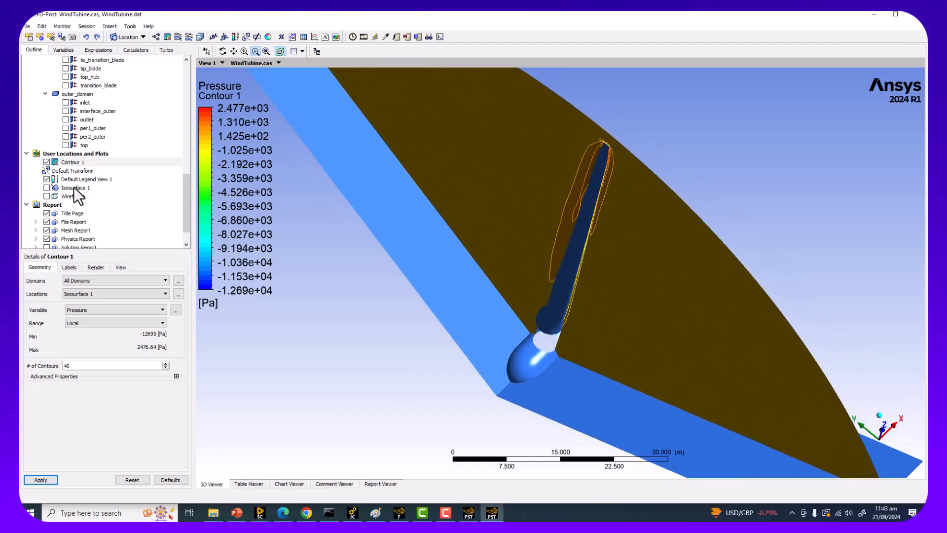
left_click(54, 162)
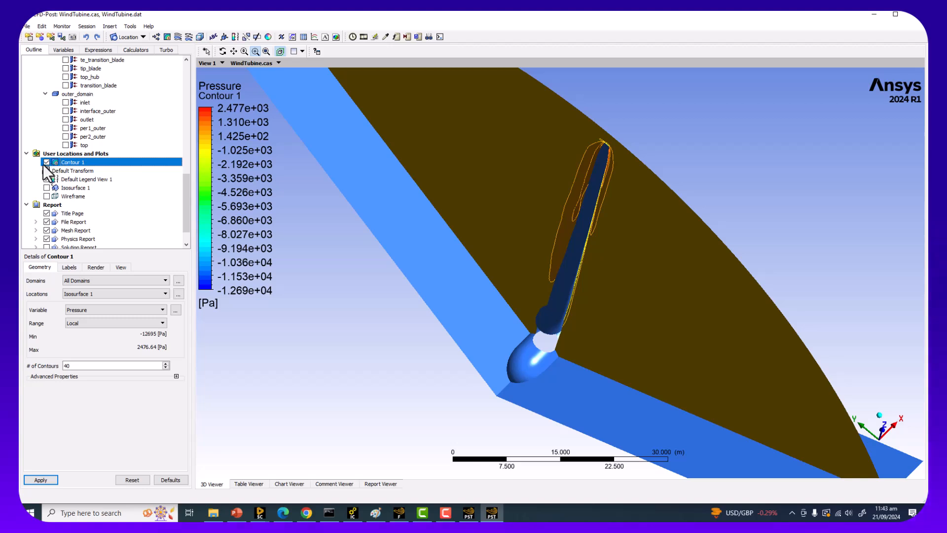
left_click(46, 162)
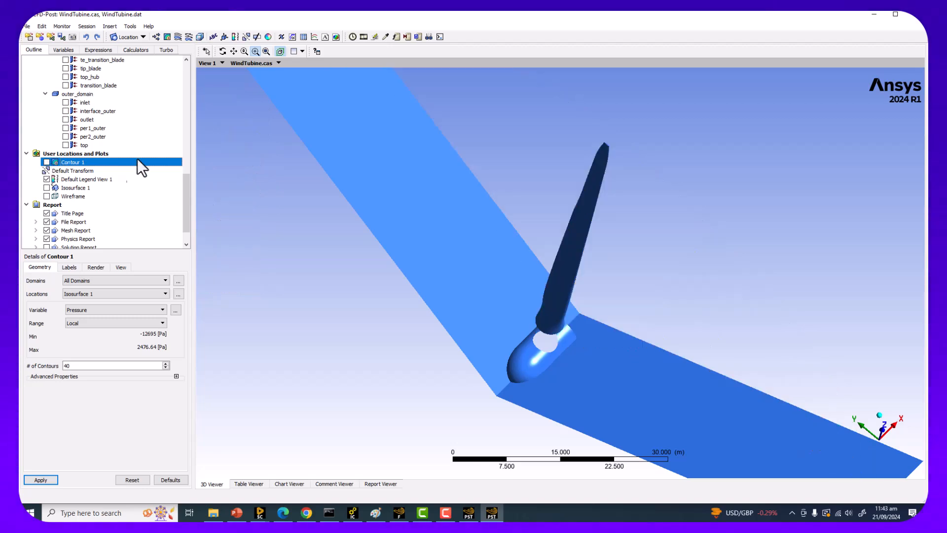
Create a new isosurface at Z = 12 m across all domains.
left_click(140, 37)
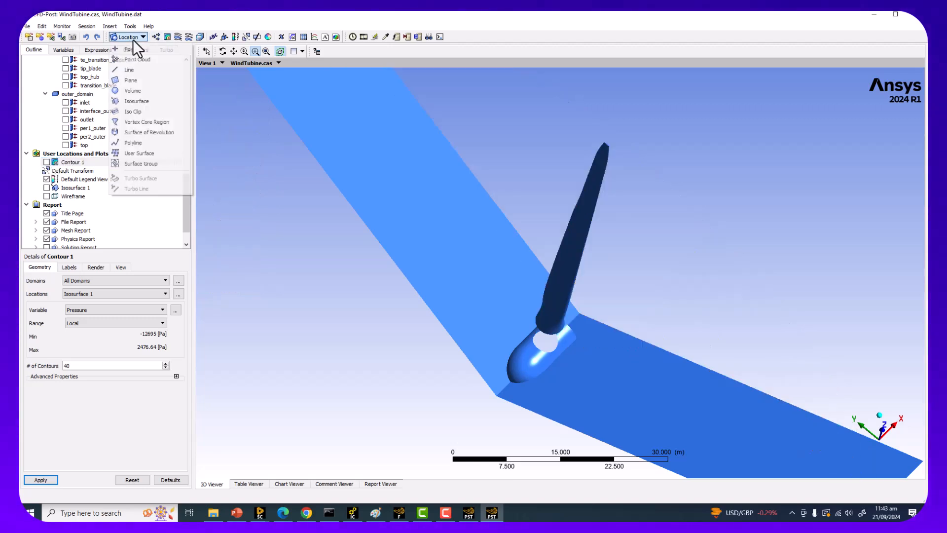
left_click(136, 101)
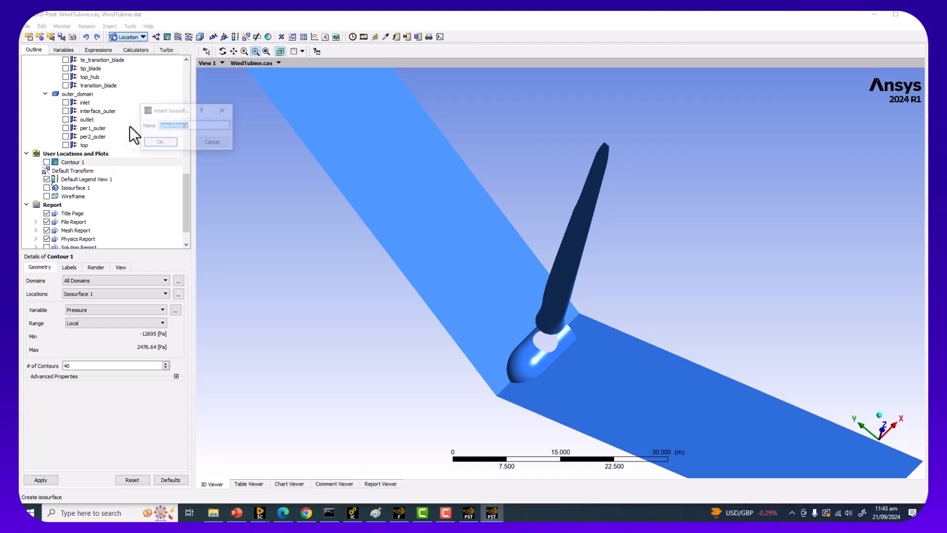
left_click(163, 144)
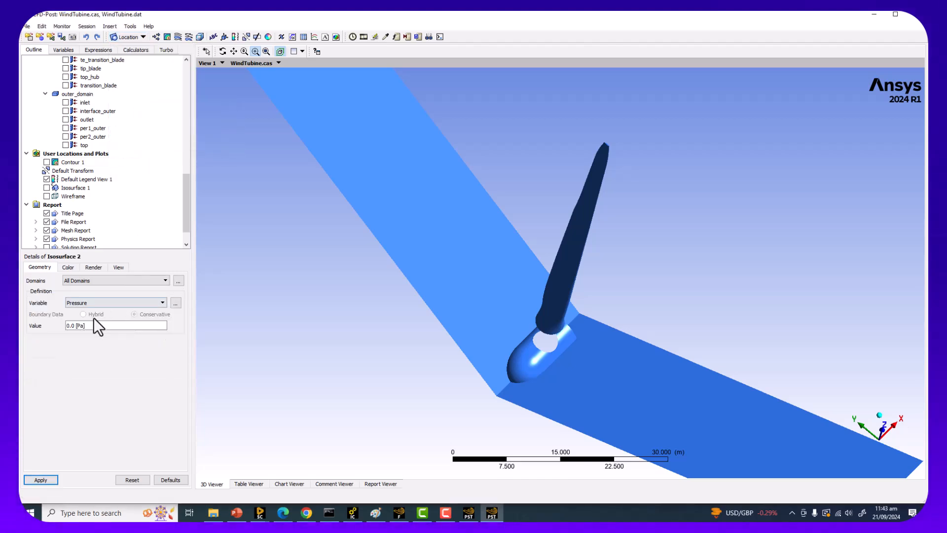
left_click(99, 302)
scroll(99, 337, "down", 5)
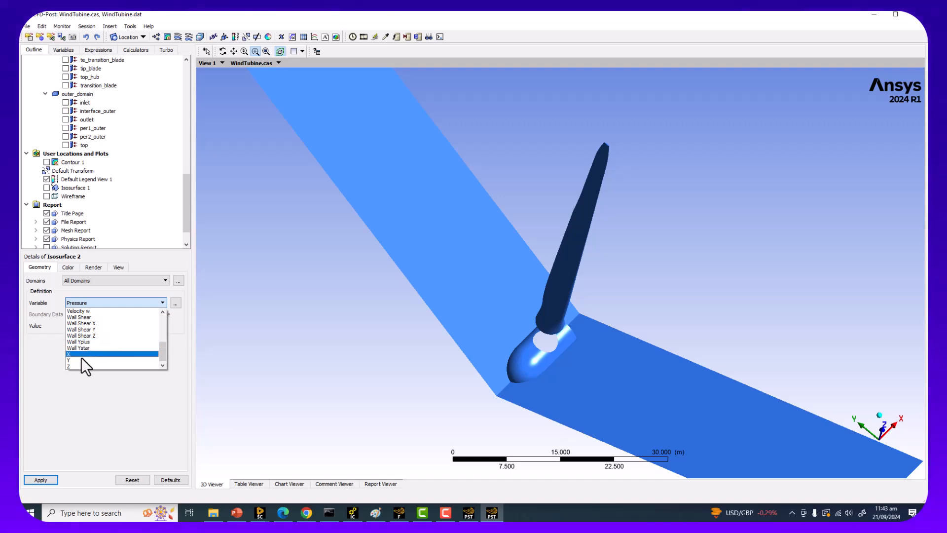
left_click(79, 365)
left_click(99, 324)
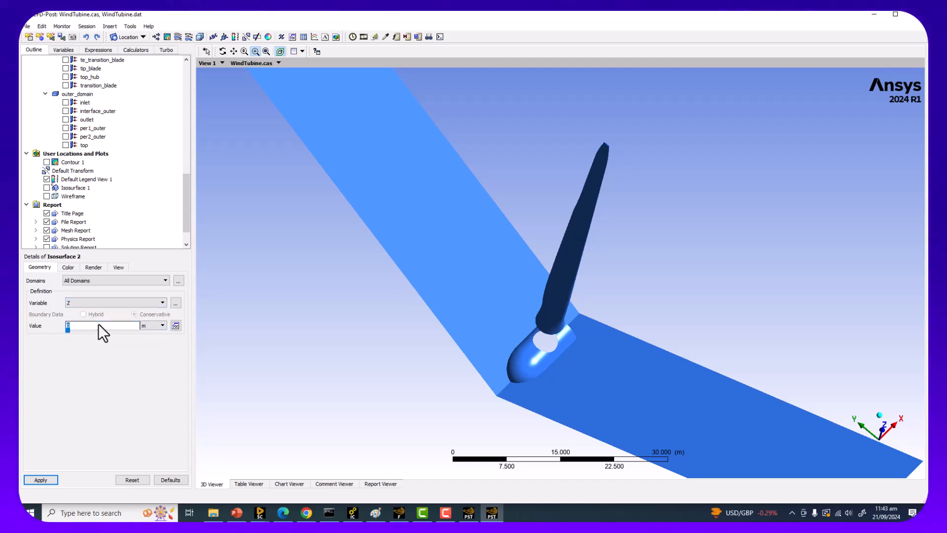
type("12")
left_click(41, 479)
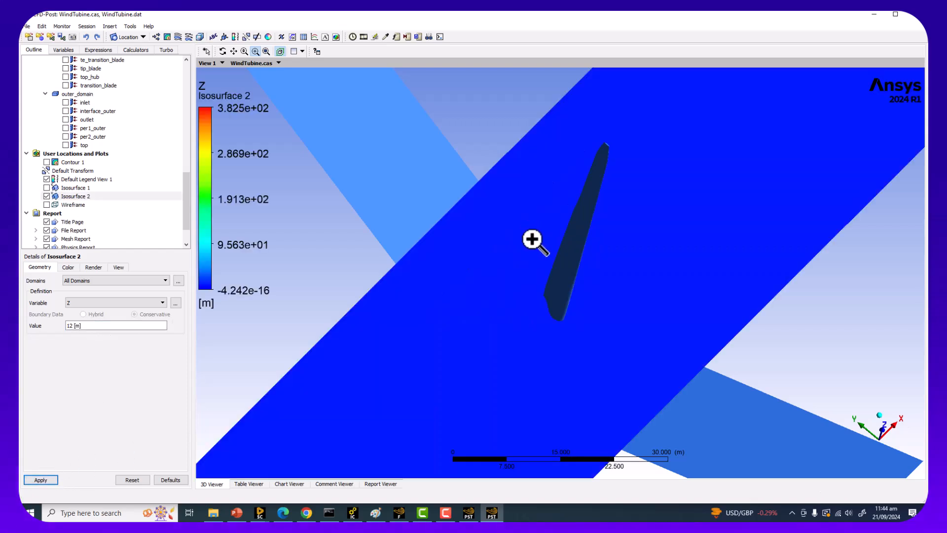
Hide the inner domain's per2 periodic surface in WindTubine.cas.
middle_click_drag(533, 238, 322, 232)
scroll(64, 114, "up", 10)
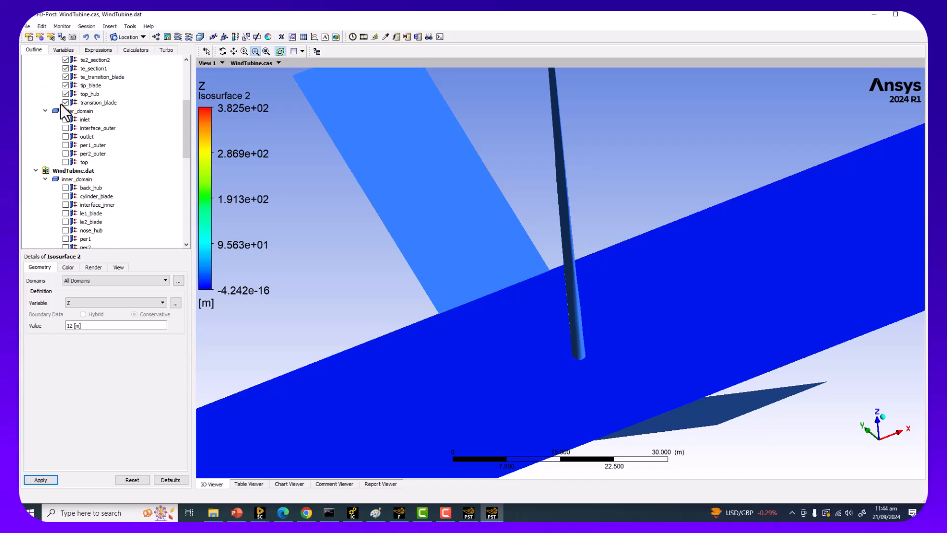
left_click(66, 110)
left_click(64, 102)
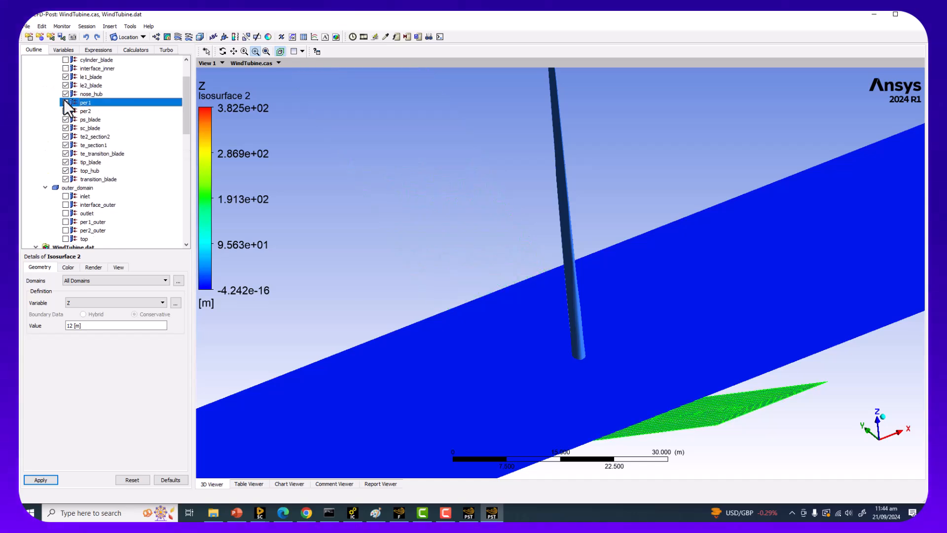
scroll(77, 181, "down", 8)
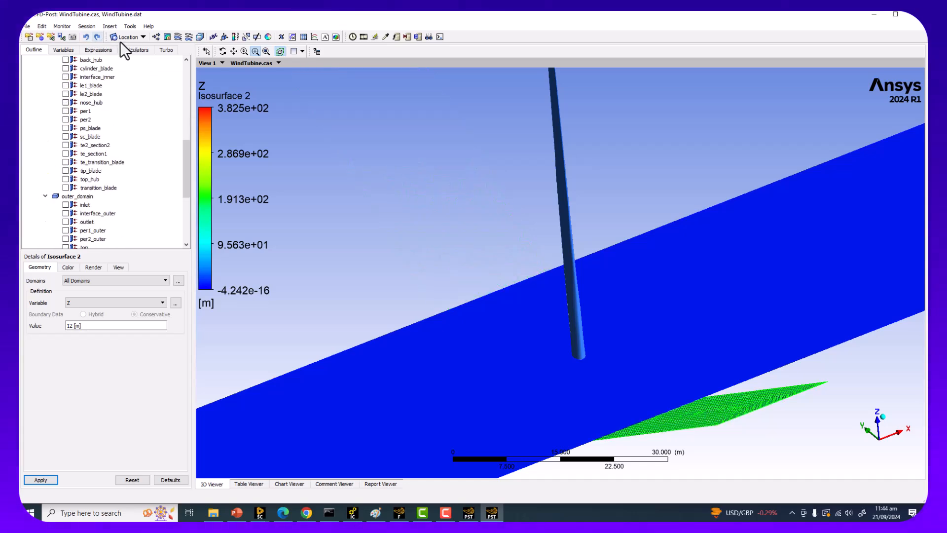
Insert a vector plot and set its location to Isosurface 2.
left_click(157, 37)
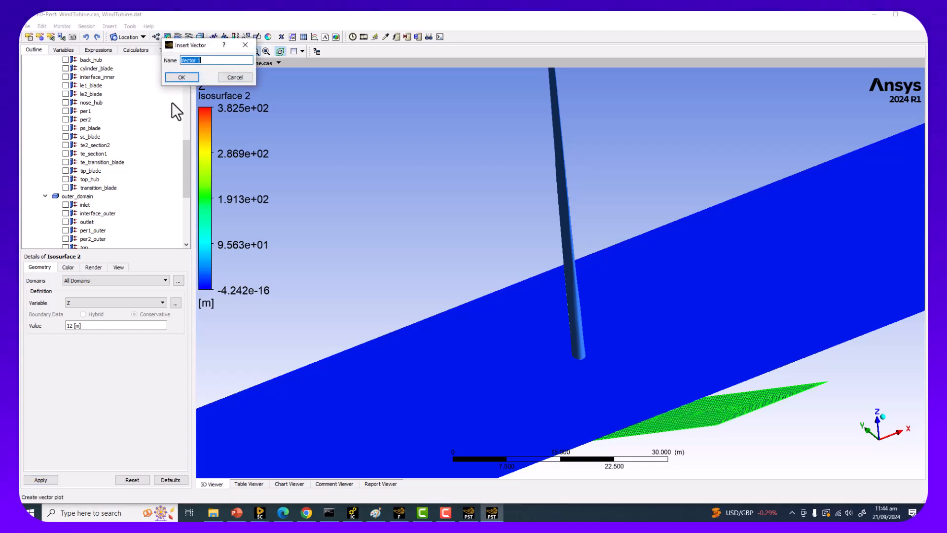
left_click(183, 77)
left_click(85, 304)
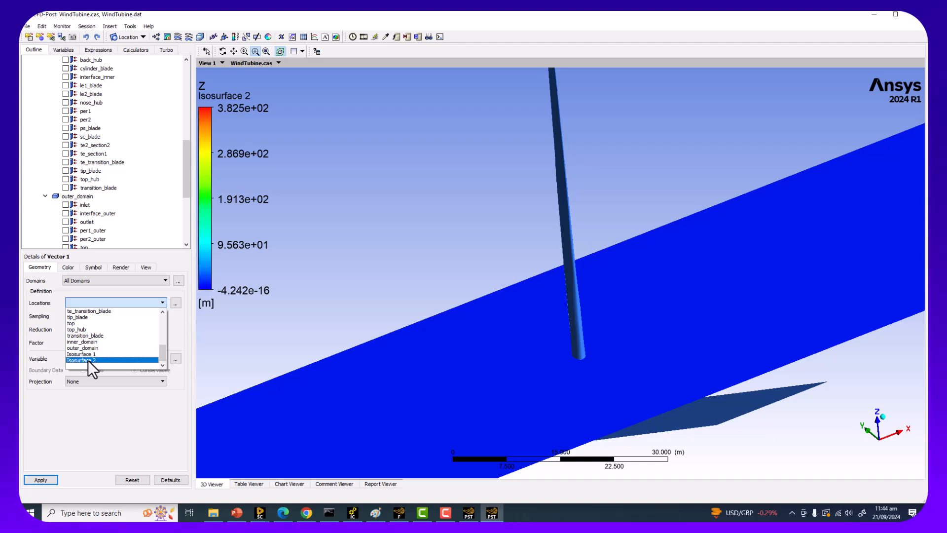
left_click(88, 360)
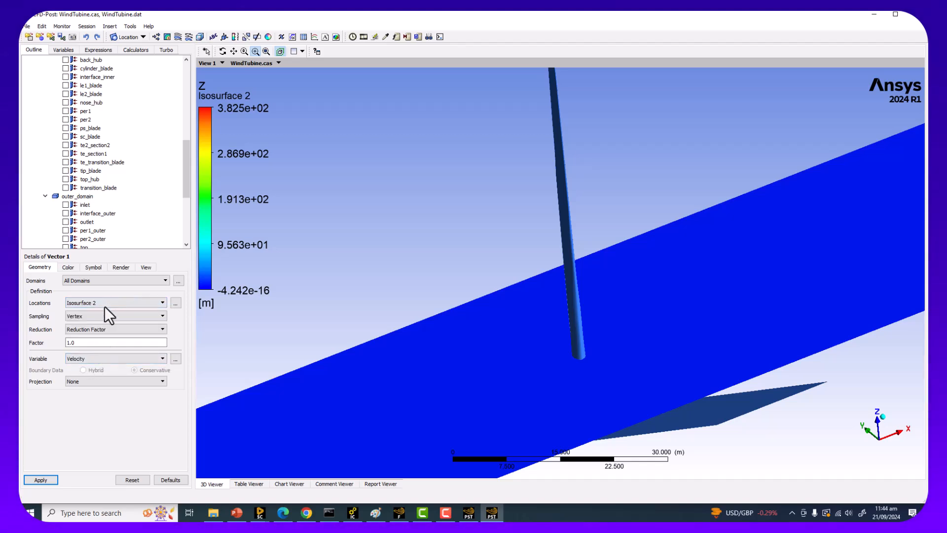
Keep Velocity as the vector variable with Vertex sampling and a Reduction Factor of 1.0, and generate the vector plot.
left_click(100, 359)
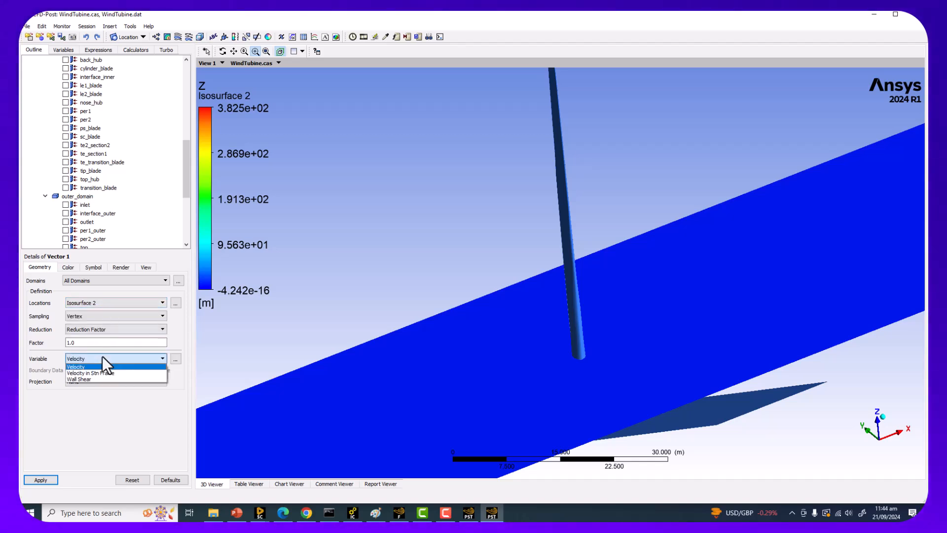
left_click(102, 356)
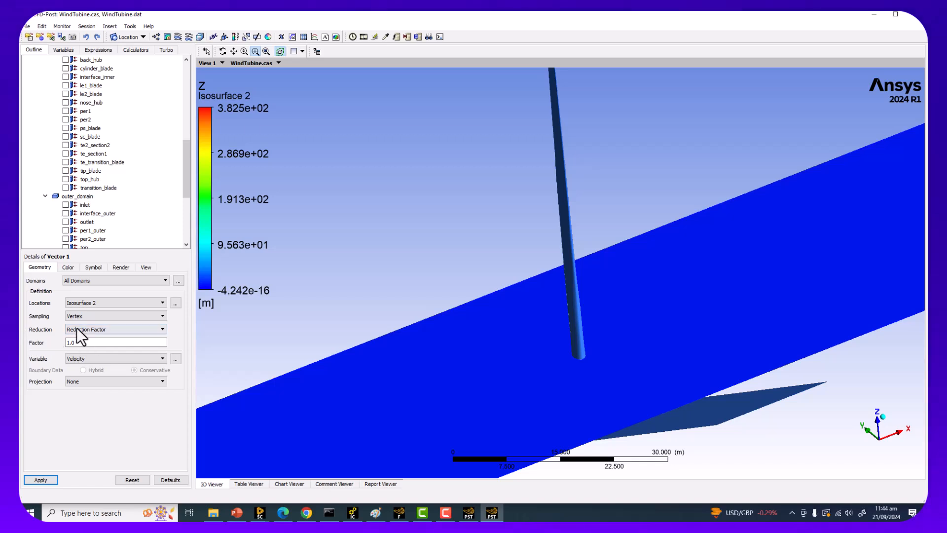
left_click(99, 325)
left_click(98, 324)
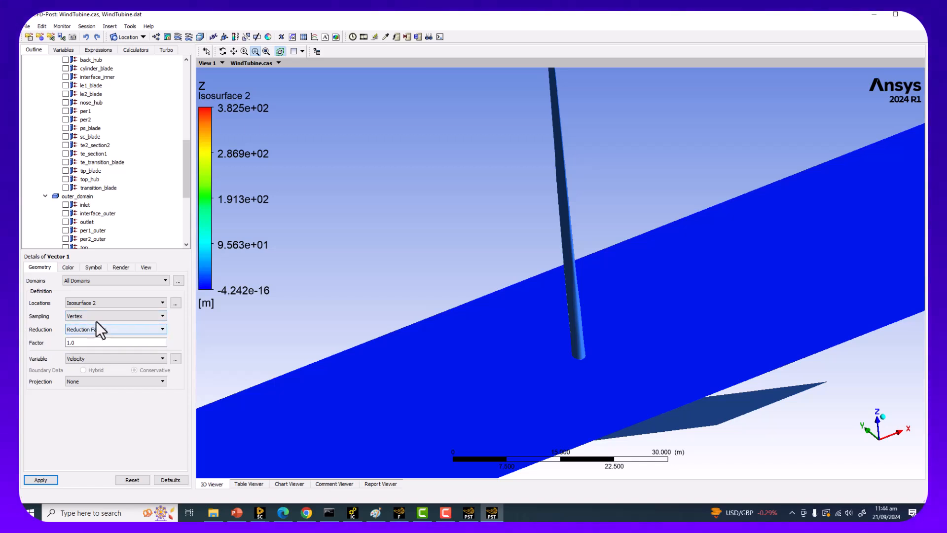
left_click(100, 328)
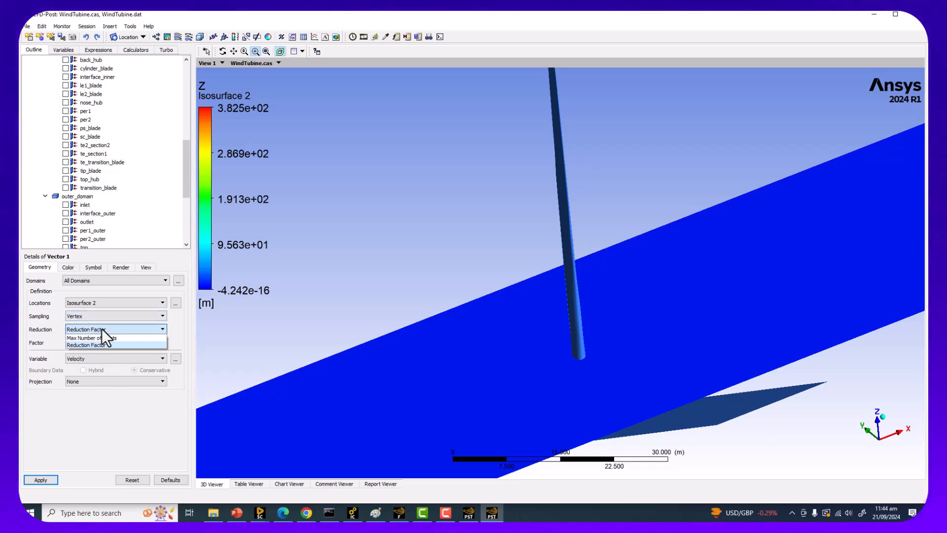
left_click(127, 334)
left_click(83, 313)
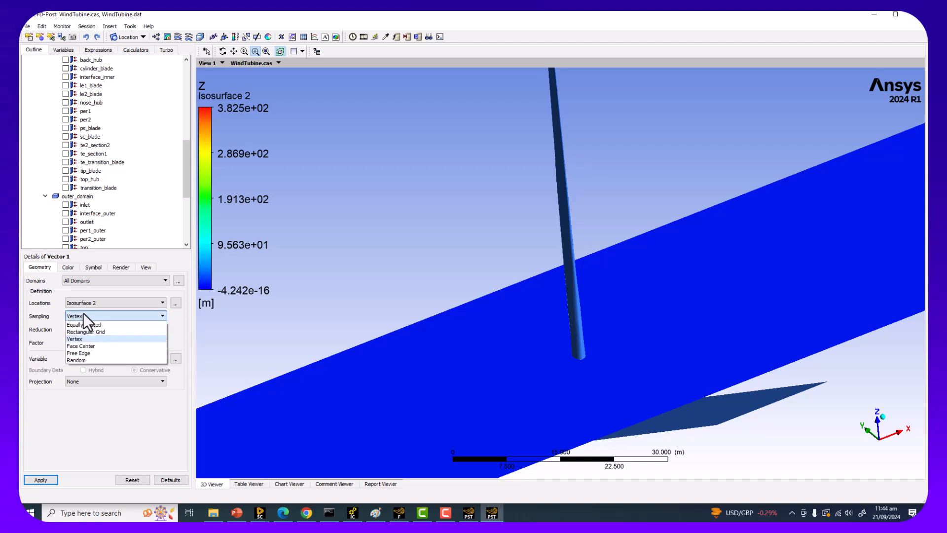
left_click(82, 316)
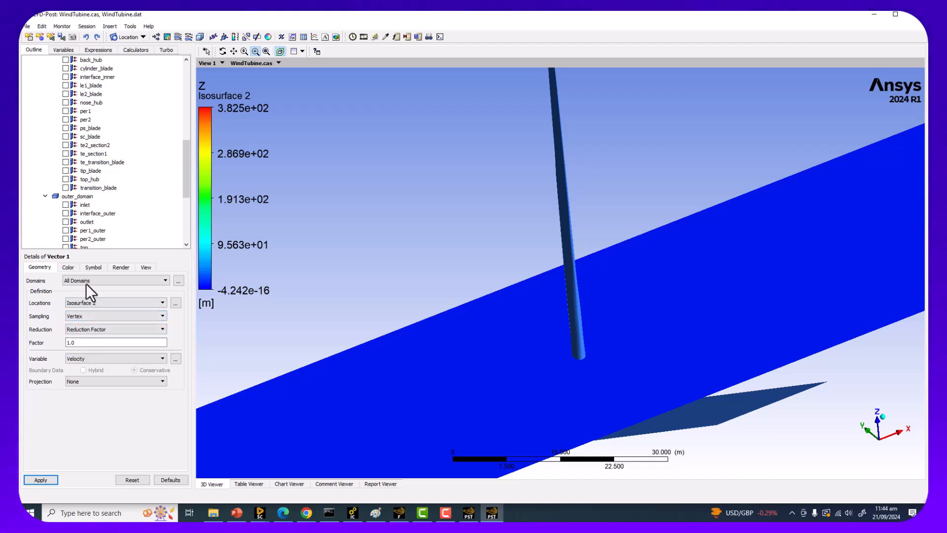
left_click(41, 480)
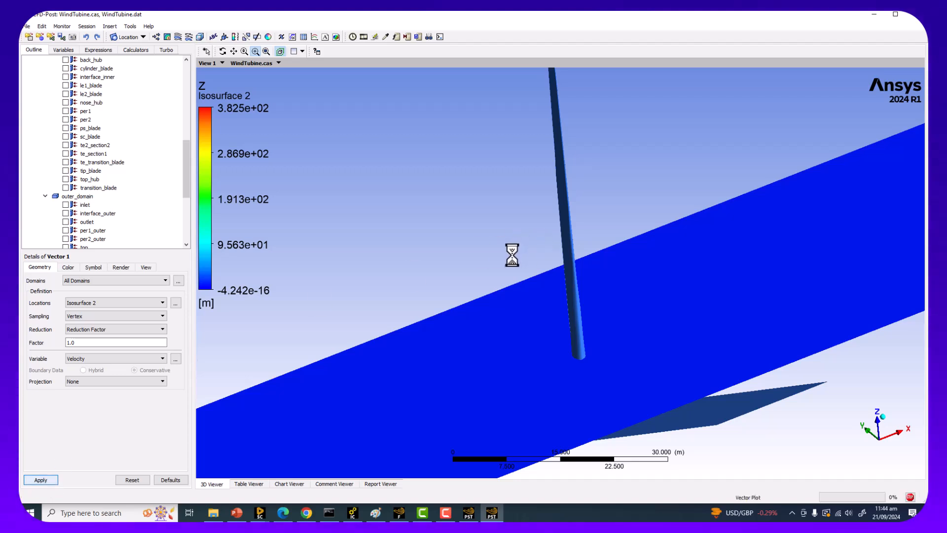
Hide Isosurface 2 so that only the velocity vectors are displayed on that plane.
scroll(119, 172, "down", 5)
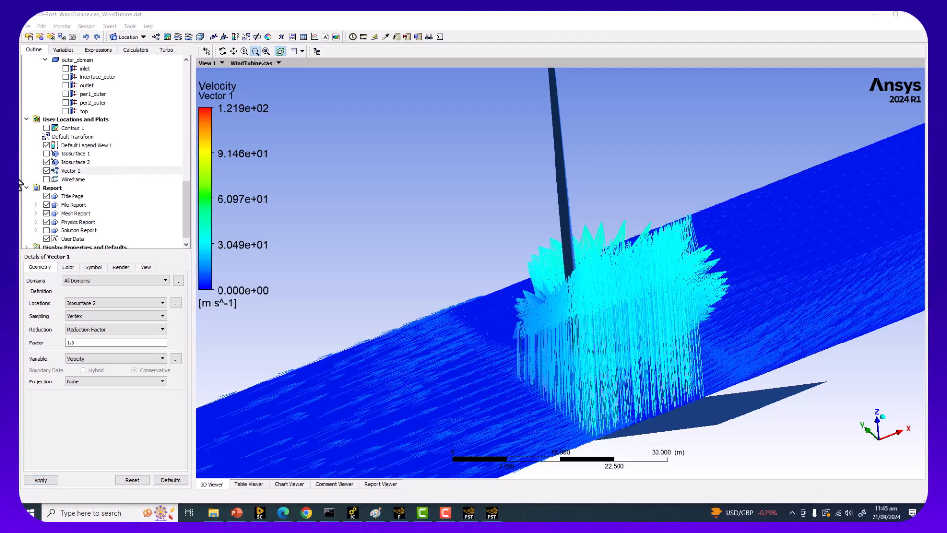
left_click(46, 162)
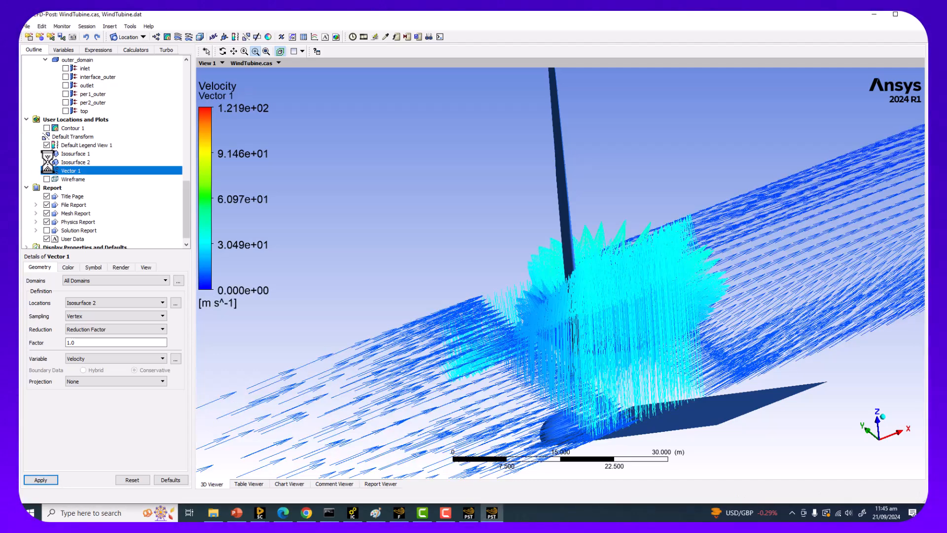
middle_click_drag(412, 226, 461, 250)
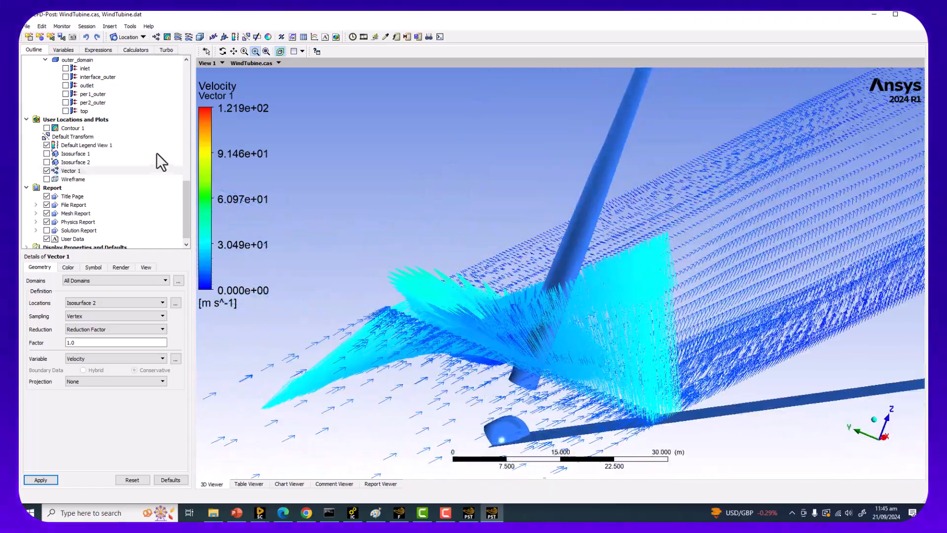
Show the cylinder_blade surface between the hub and the blade.
scroll(128, 136, "up", 4)
scroll(128, 134, "up", 3)
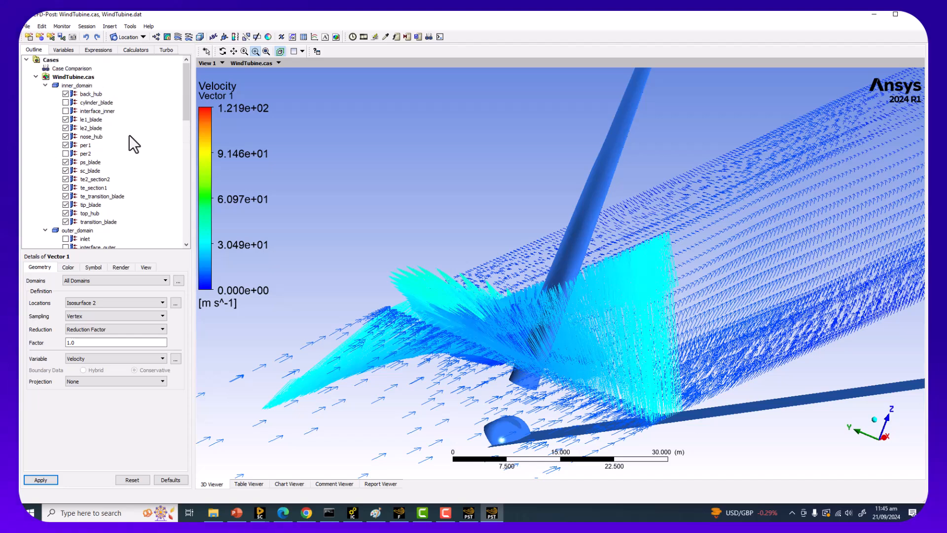
left_click(65, 102)
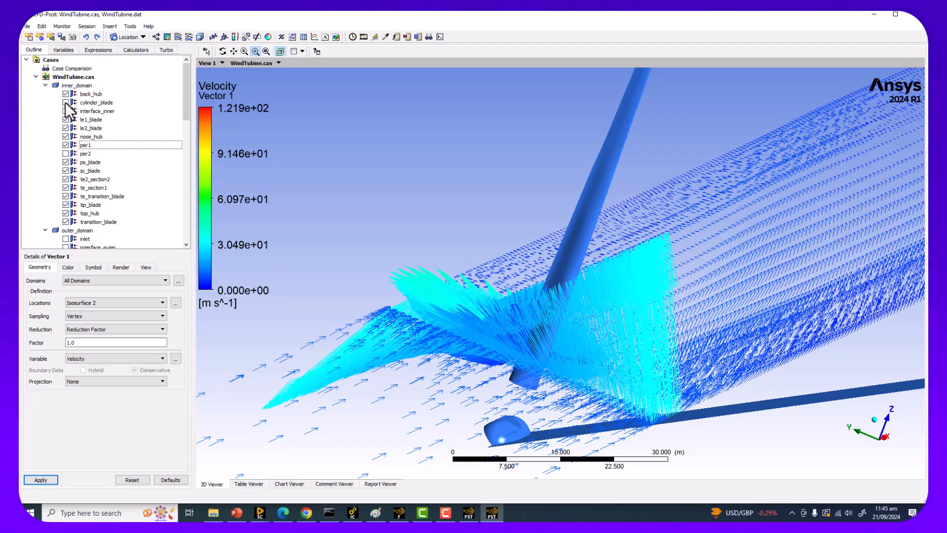
Set Vector 1's color mode to Variable, using Velocity with a Local range.
scroll(99, 199, "down", 7)
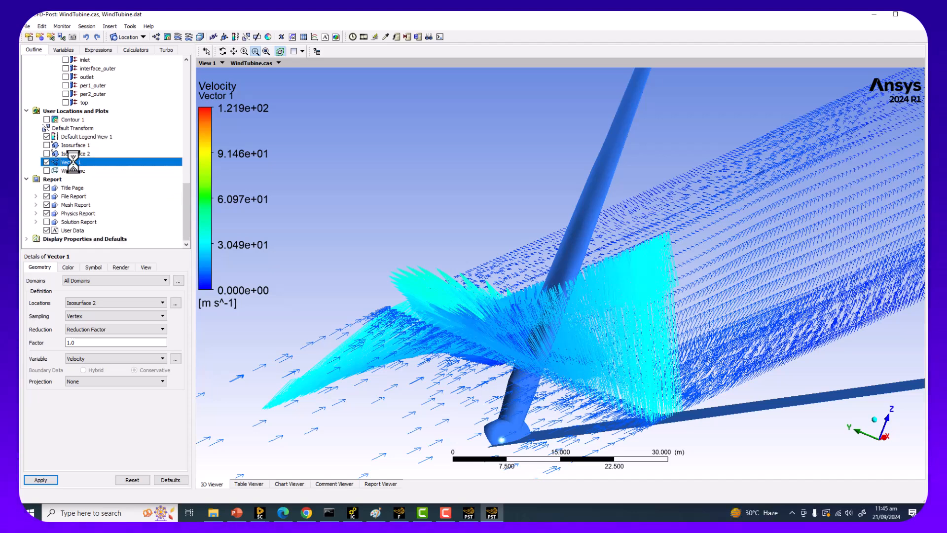
left_click(74, 269)
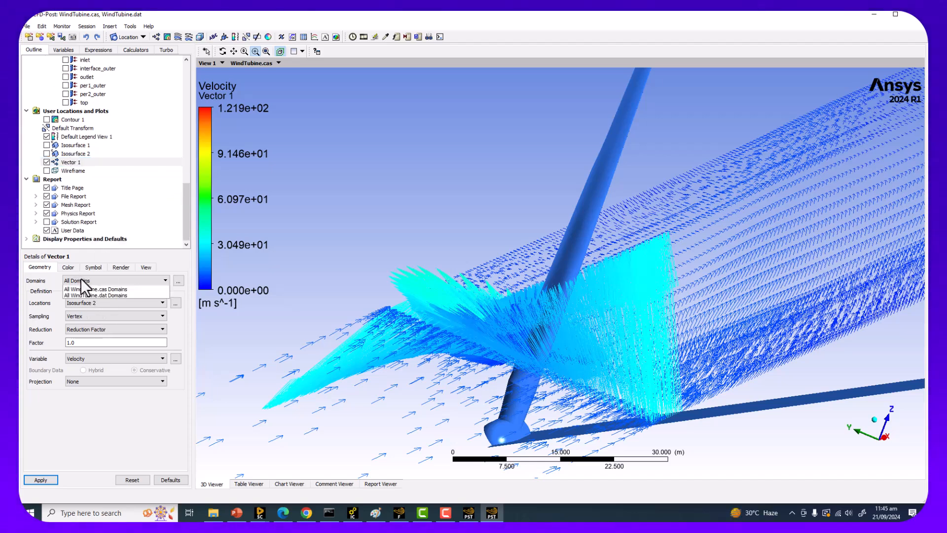
left_click(81, 279)
left_click(79, 305)
left_click(84, 312)
left_click(76, 326)
middle_click_drag(355, 305, 253, 318)
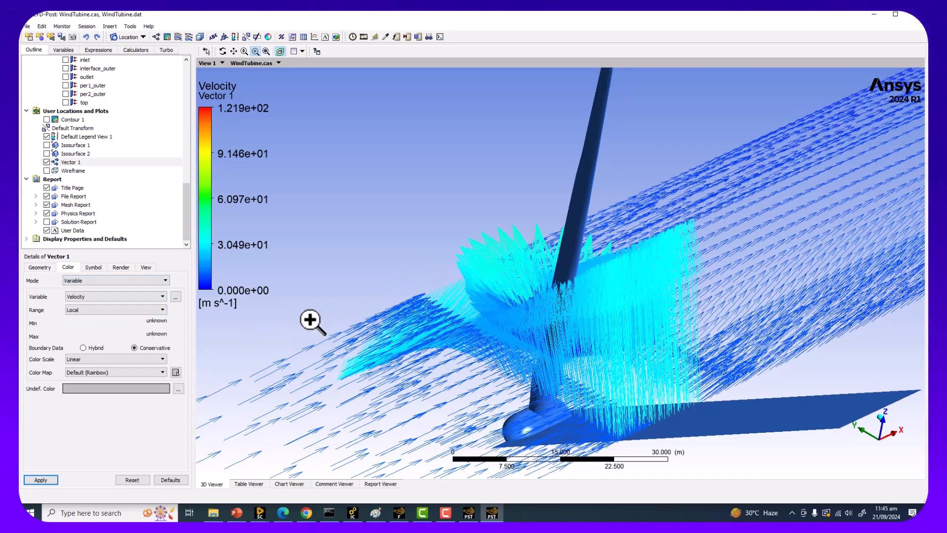
Set Vector 1's symbol size to 0.15 and apply the color and symbol settings.
left_click(95, 267)
left_click_drag(78, 295, 45, 295)
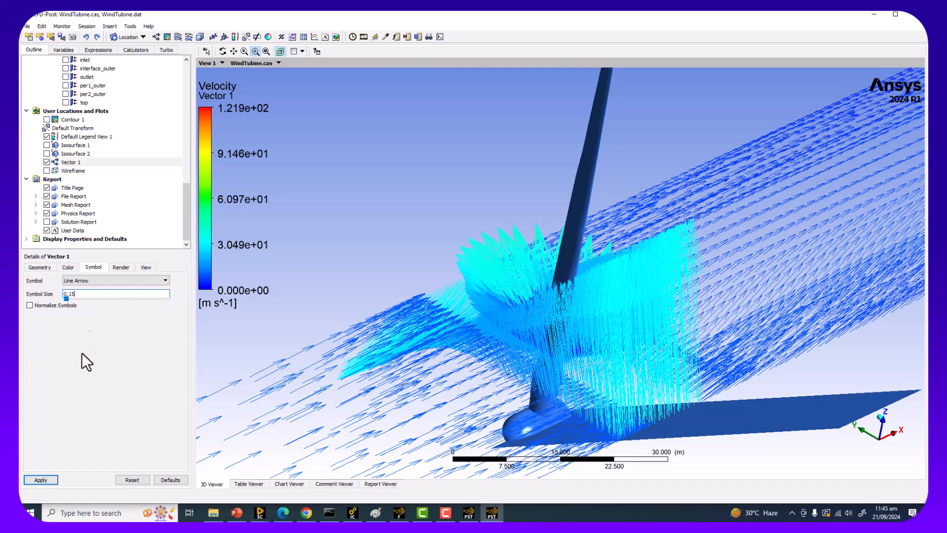
left_click(40, 480)
middle_click_drag(508, 324, 381, 319)
Reduce Vector 1's symbol size to 0.08 and apply it.
left_click_drag(84, 294, 62, 291)
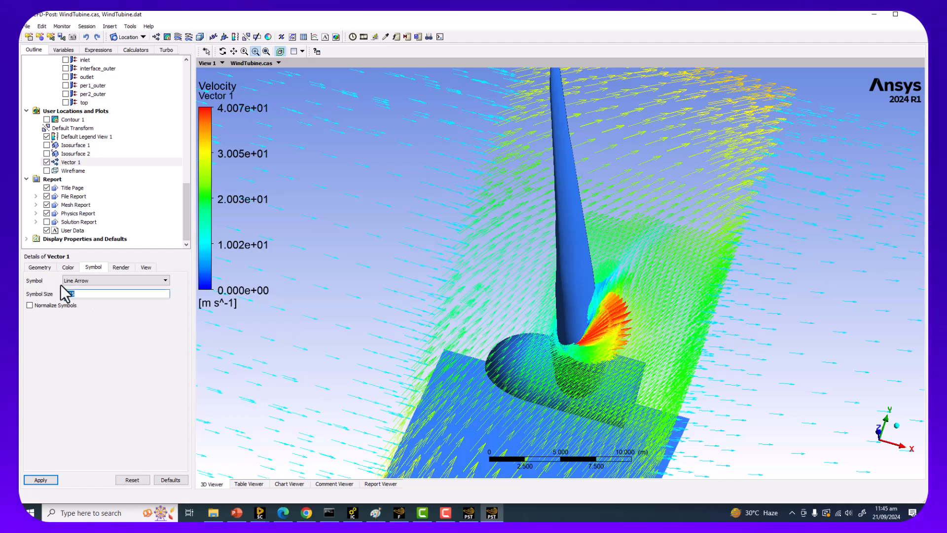
type("0.08")
left_click(43, 480)
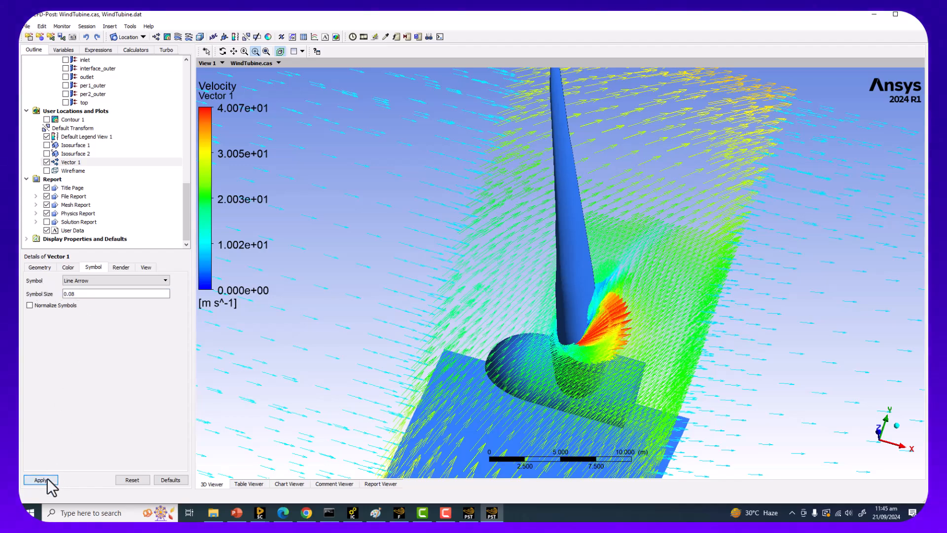
scroll(518, 356, "up", 2)
middle_click_drag(526, 357, 561, 370)
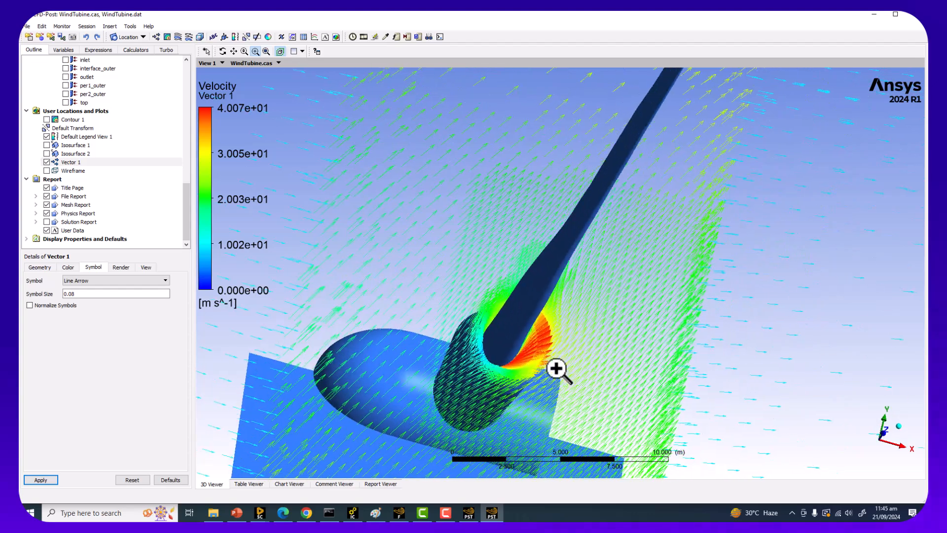
Set Vector 1's symbol size to 0.02 and apply it.
left_click_drag(81, 295, 31, 297)
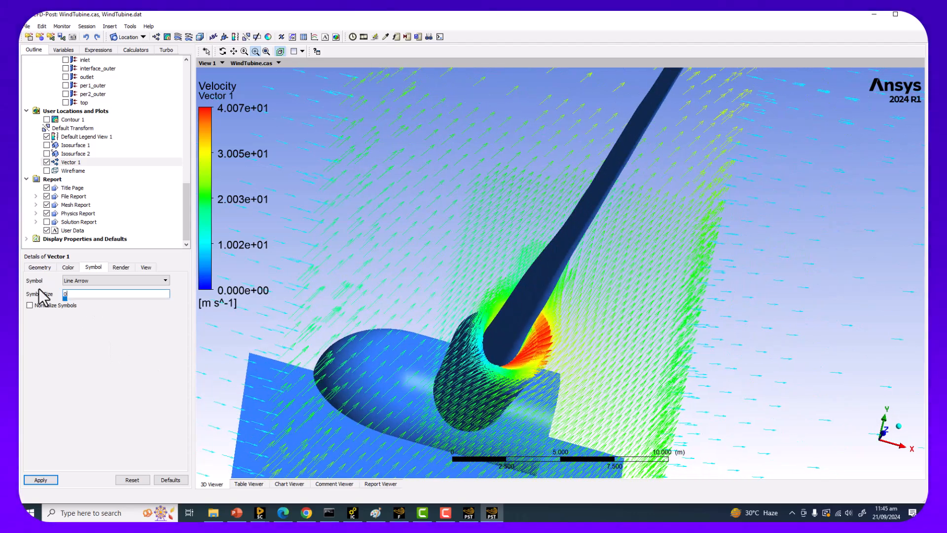
type("0.02")
left_click(41, 480)
Examine the velocity vectors around the blade section at Z = 12 m, up close and from different angles.
scroll(452, 353, "up", 3)
scroll(445, 354, "up", 2)
middle_click_drag(439, 370, 548, 169)
scroll(697, 290, "up", 2)
middle_click_drag(724, 326, 637, 270)
middle_click_drag(636, 271, 659, 286)
middle_click_drag(612, 234, 623, 275, "ctrl")
scroll(516, 198, "up", 1)
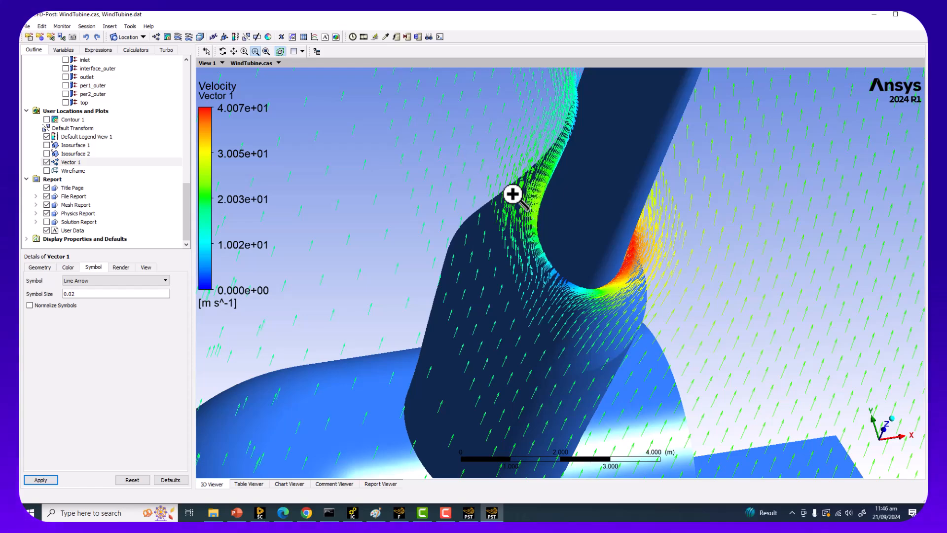
left_click_drag(642, 182, 570, 209)
middle_click_drag(570, 209, 511, 226, "ctrl")
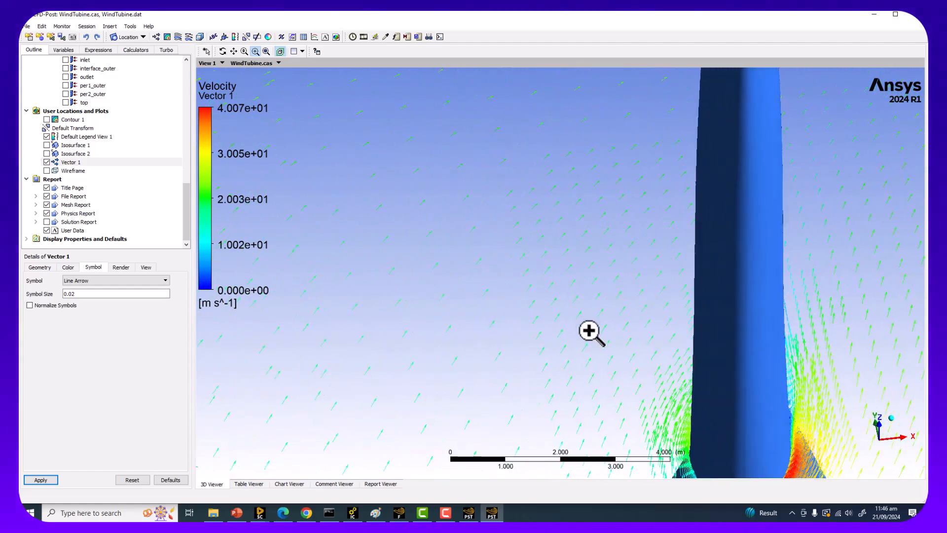
middle_click_drag(589, 329, 530, 199, "ctrl")
middle_click_drag(722, 344, 562, 300, "ctrl")
left_click_drag(563, 300, 730, 345)
middle_click_drag(730, 345, 809, 275)
middle_click_drag(562, 277, 602, 309)
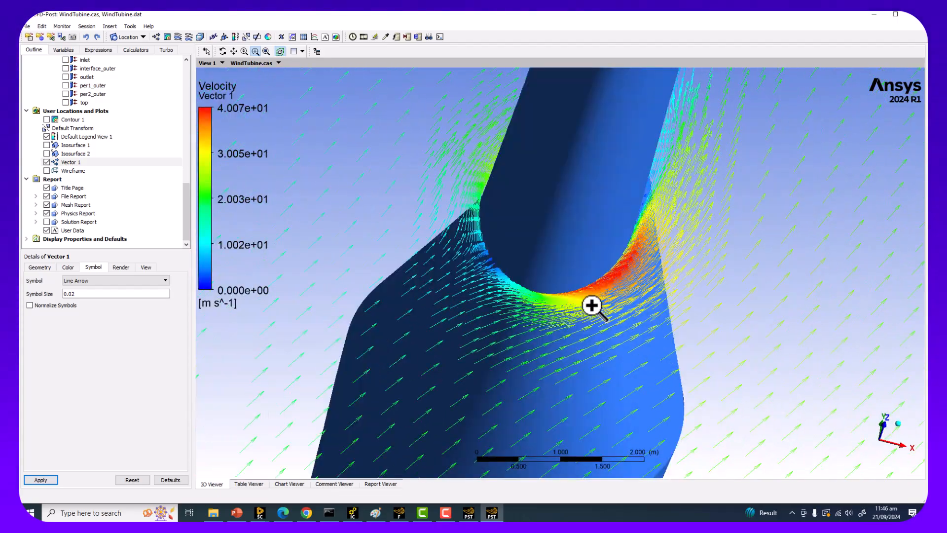
Set Isosurface 2's Z value to 20 m and apply it.
scroll(602, 309, "up", 1)
left_click_drag(484, 260, 518, 305)
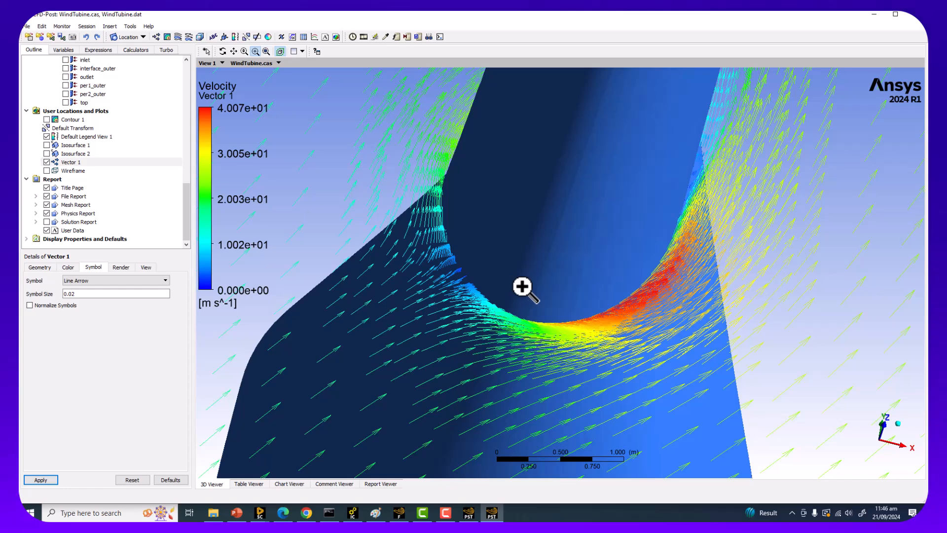
left_click(74, 153)
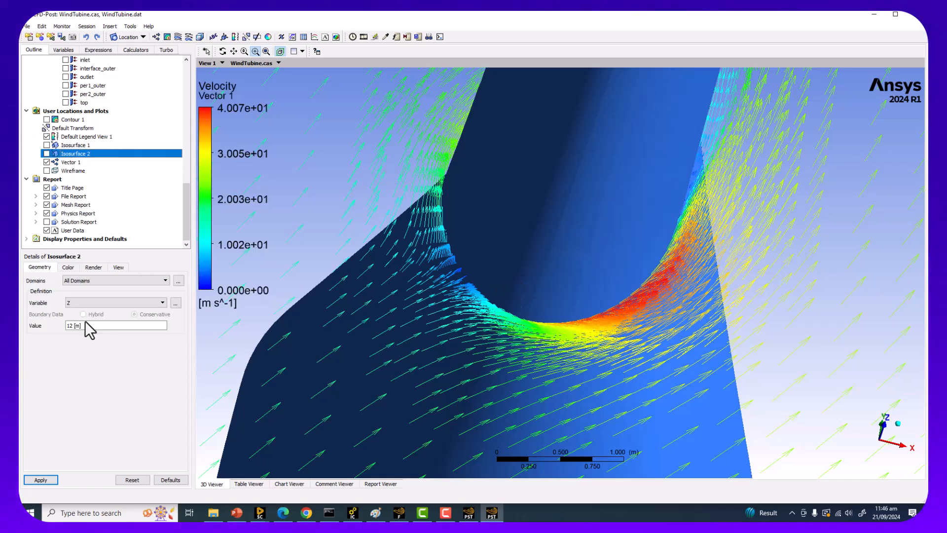
double_click(91, 326)
type("20")
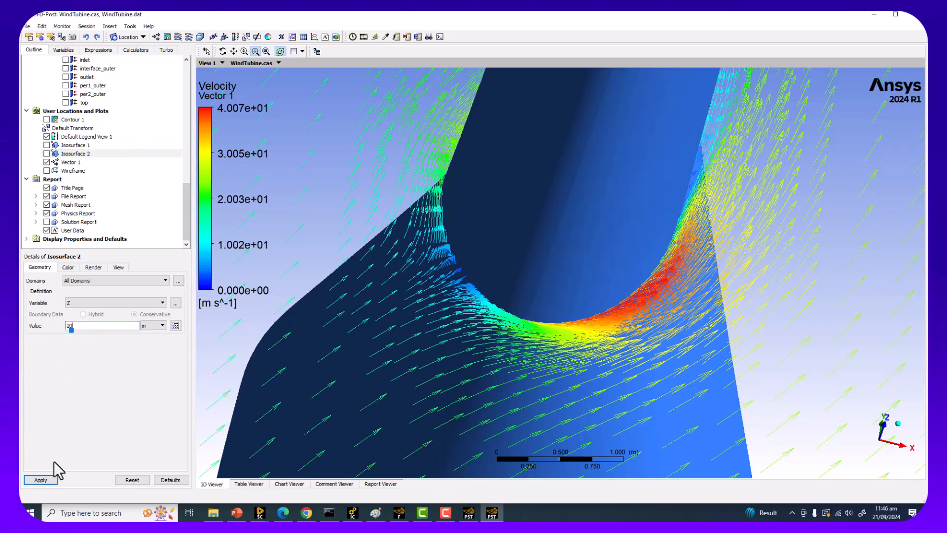
left_click(41, 480)
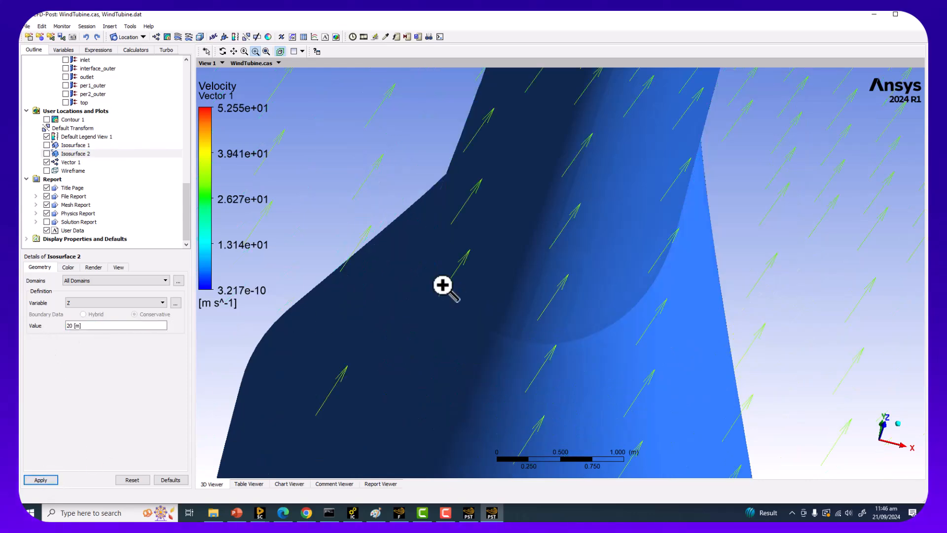
Set Vector 1's symbol size to 0.01 and apply it for the blade section at Z = 20 m.
scroll(497, 260, "down", 10)
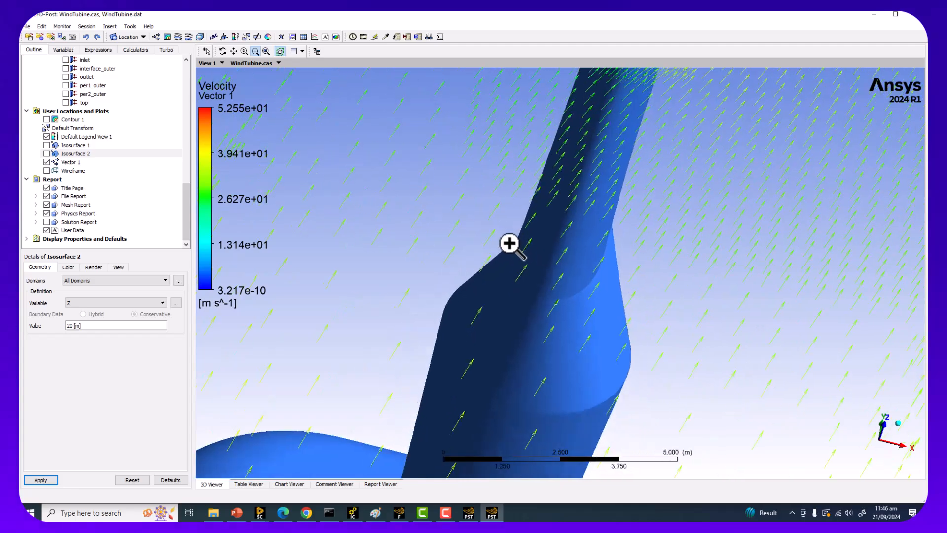
scroll(513, 266, "down", 1)
middle_click_drag(595, 195, 561, 310, "ctrl")
scroll(546, 211, "up", 3)
middle_click_drag(531, 220, 524, 307, "ctrl")
scroll(529, 278, "up", 1)
scroll(530, 279, "up", 6)
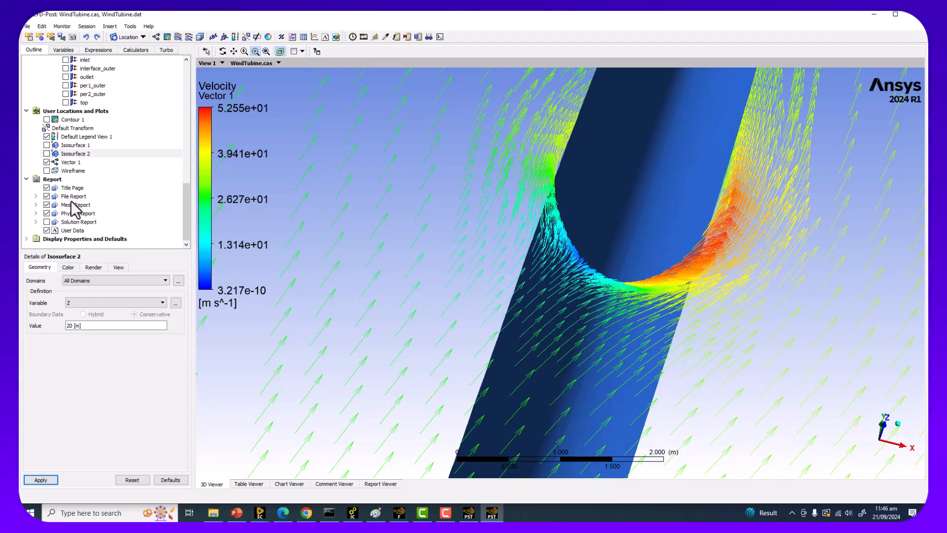
left_click(73, 163)
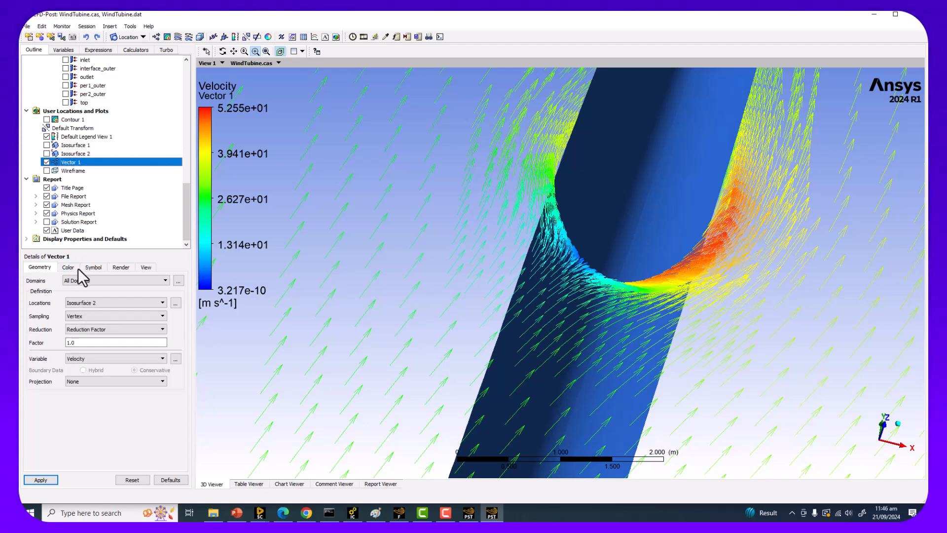
left_click(93, 267)
left_click_drag(79, 294, 49, 295)
type("0.01")
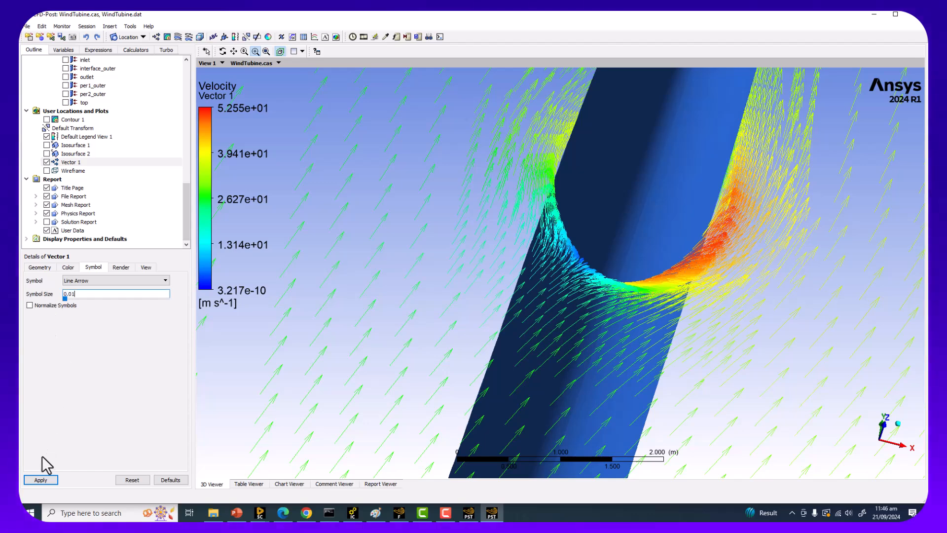
left_click(40, 480)
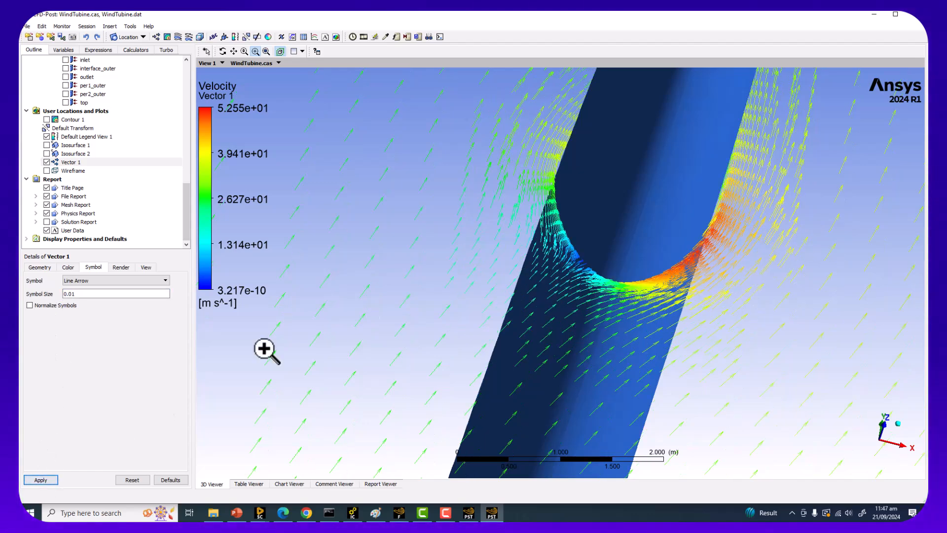
Examine the velocity vectors around the blade section at Z = 20 m, up close and from both sides of the blade.
middle_click_drag(538, 253, 526, 252)
scroll(654, 240, "up", 3)
middle_click_drag(599, 246, 428, 230, "ctrl")
scroll(497, 228, "up", 4)
scroll(575, 210, "down", 5)
middle_click_drag(700, 189, 560, 397, "ctrl")
middle_click_drag(596, 262, 590, 288, "ctrl")
scroll(566, 299, "down", 2)
middle_click_drag(519, 307, 628, 254)
scroll(538, 288, "down", 10)
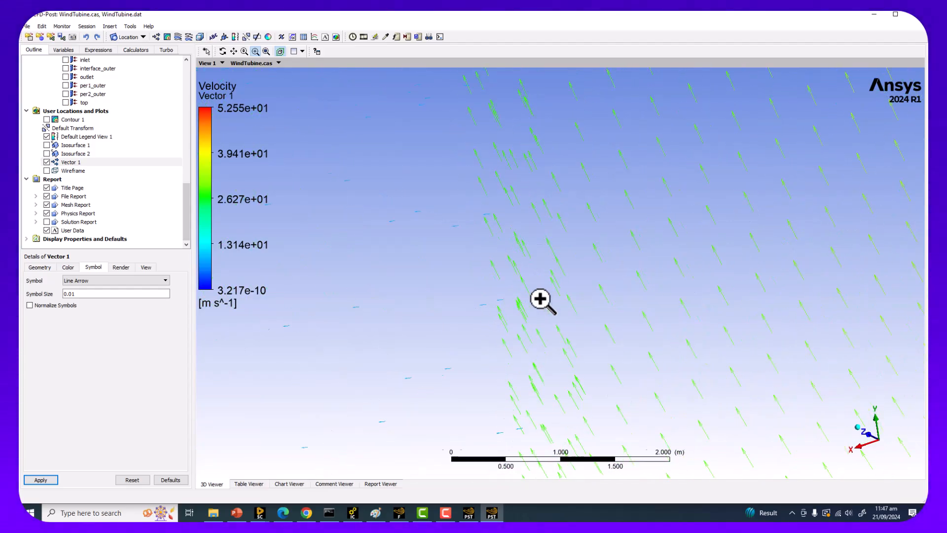
middle_click_drag(664, 273, 562, 338)
left_click_drag(561, 338, 454, 179)
middle_click_drag(454, 180, 647, 334)
left_click_drag(647, 334, 417, 223)
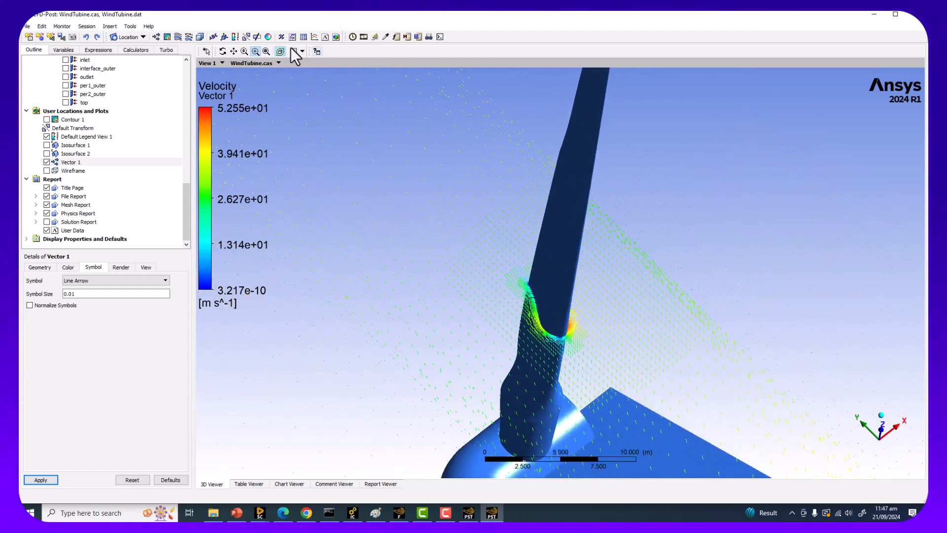
left_click_drag(501, 254, 564, 339)
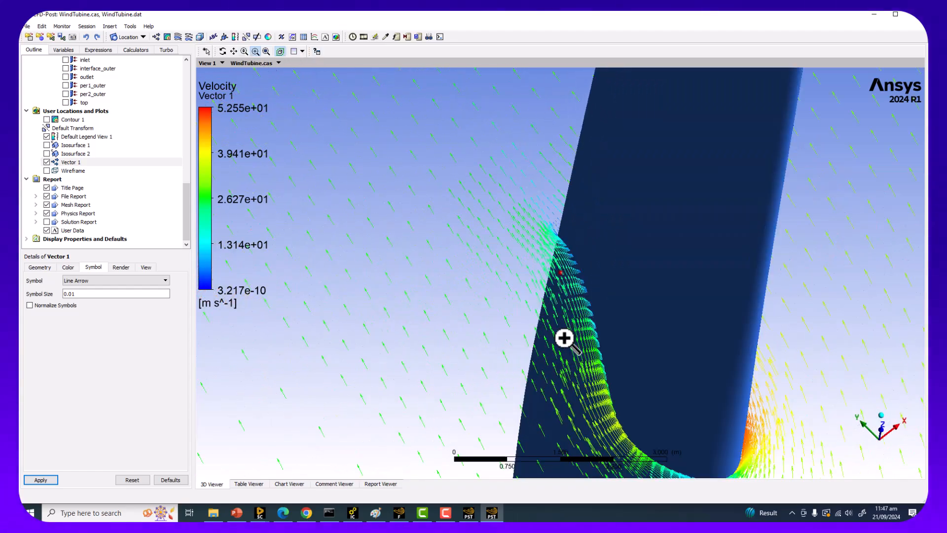
left_click_drag(509, 196, 655, 379)
middle_click_drag(596, 325, 592, 353)
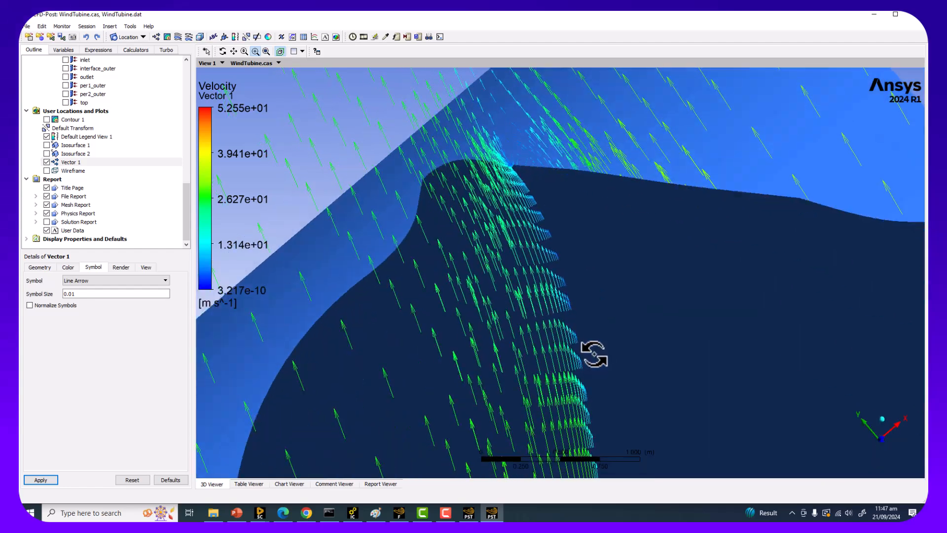
Set Isosurface 2's Z value to 30 m and apply it.
left_click(65, 154)
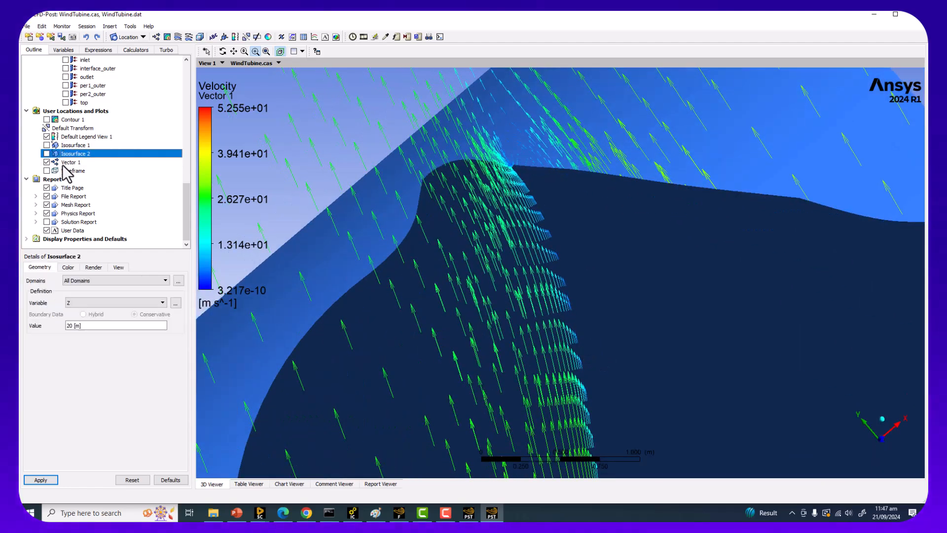
left_click(92, 325)
type("30")
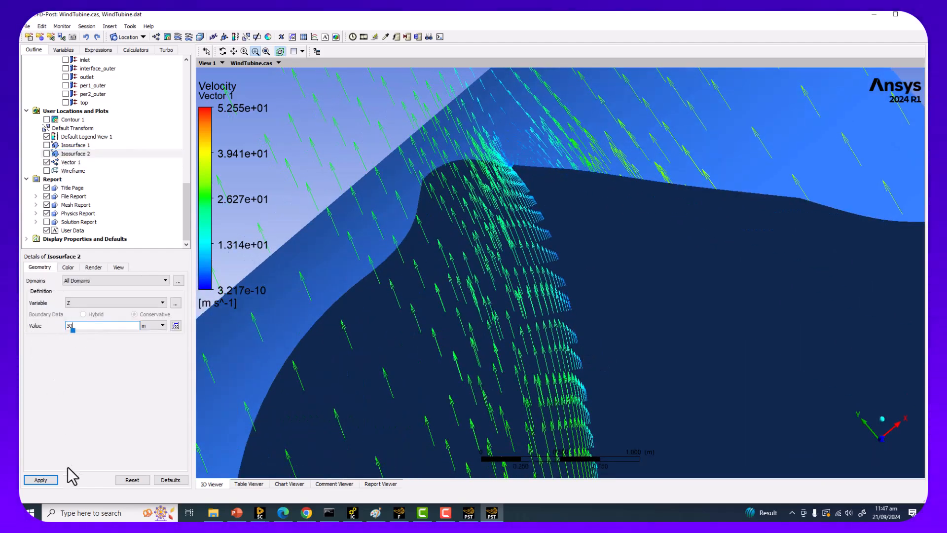
left_click(42, 480)
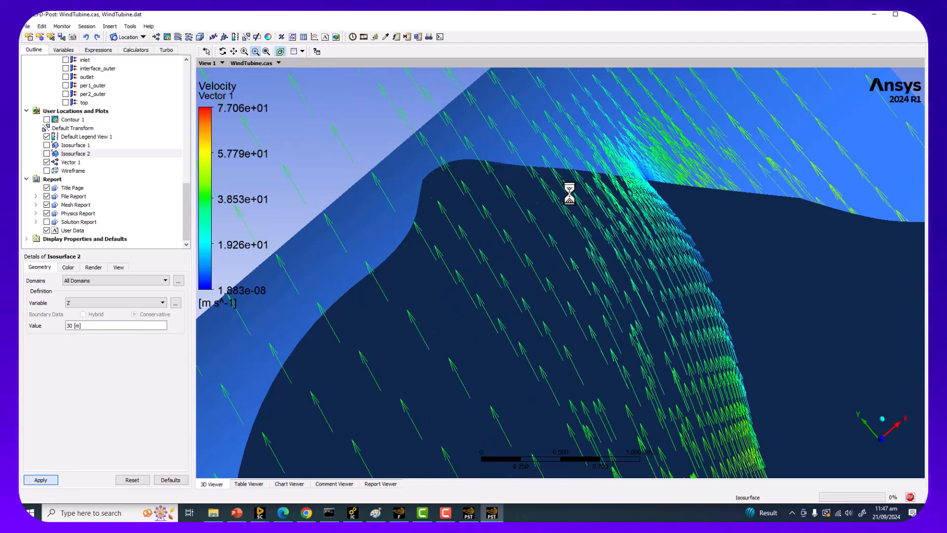
Examine the velocity vectors around the blade section at Z = 30 m, up close and from different angles.
left_click(266, 52)
middle_click_drag(509, 237, 524, 276)
left_click_drag(428, 266, 562, 389)
middle_click_drag(539, 291, 521, 266)
left_click_drag(513, 266, 596, 333)
left_click_drag(500, 235, 603, 317)
middle_click_drag(603, 300, 567, 286)
left_click_drag(503, 197, 690, 351)
middle_click_drag(583, 303, 543, 292)
scroll(558, 282, "up", 5)
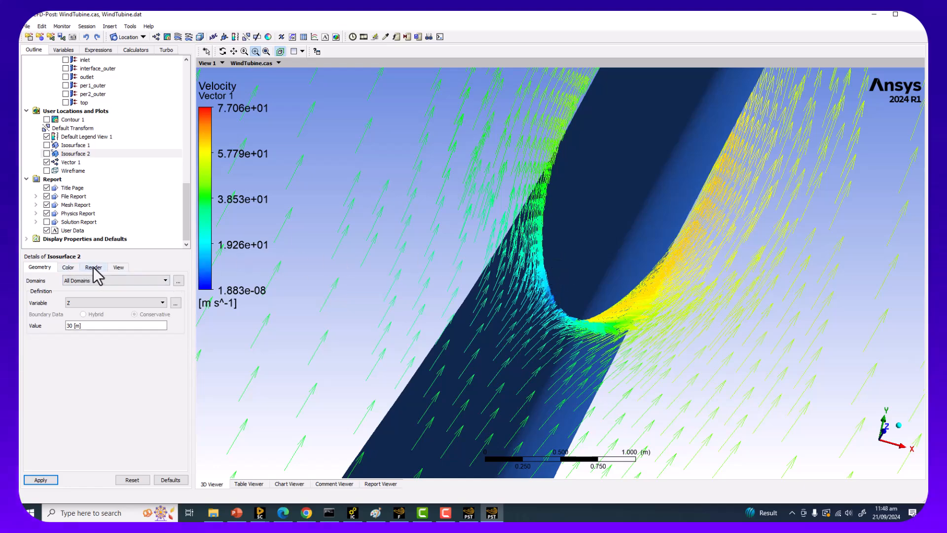
Set Vector 1's symbol size to 0.005, apply it, and check the arrows along the Z = 30 m section.
left_click(79, 162)
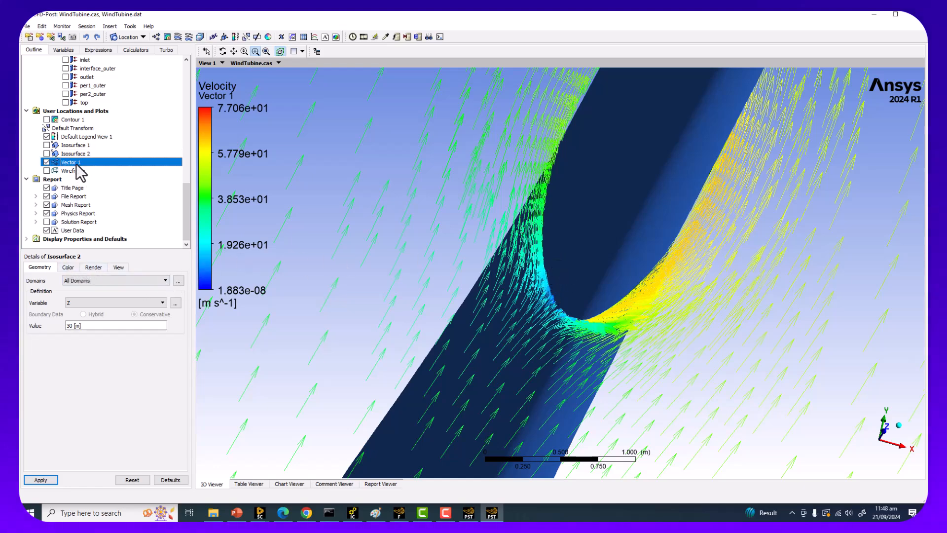
left_click(87, 268)
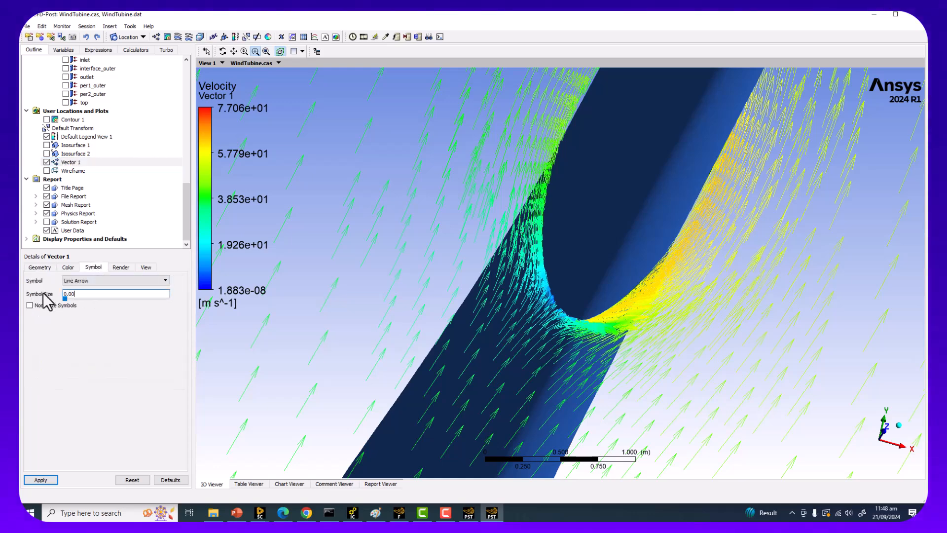
left_click(45, 478)
mouse_move(560, 287)
middle_mouse_down()
mouse_move(548, 282)
mouse_move(592, 277)
mouse_move(584, 277)
mouse_move(641, 243)
mouse_move(615, 220)
mouse_move(614, 332)
mouse_move(619, 281)
mouse_move(596, 271)
mouse_move(564, 277)
middle_mouse_up()
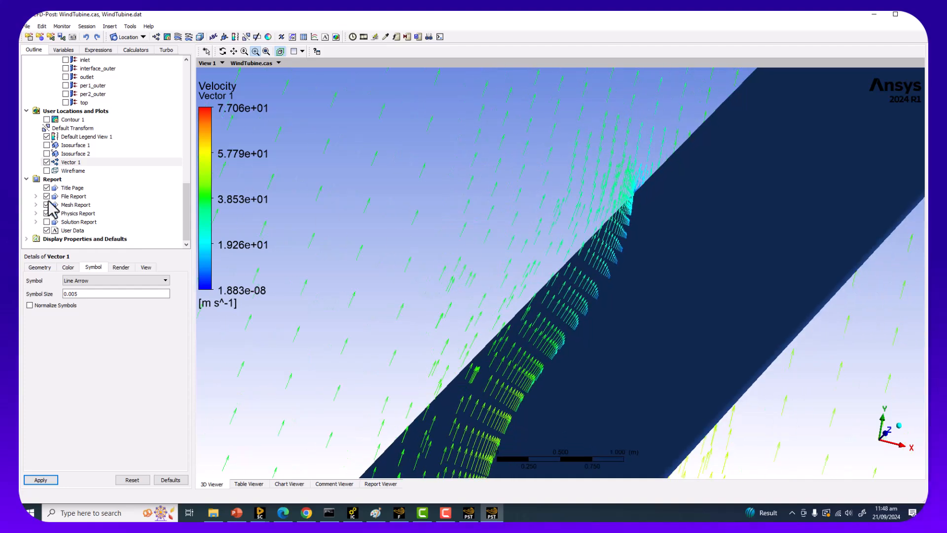
Set Isosurface 2's Z value to 50 m, apply it, and inspect the vectors around that blade section.
left_click(74, 162)
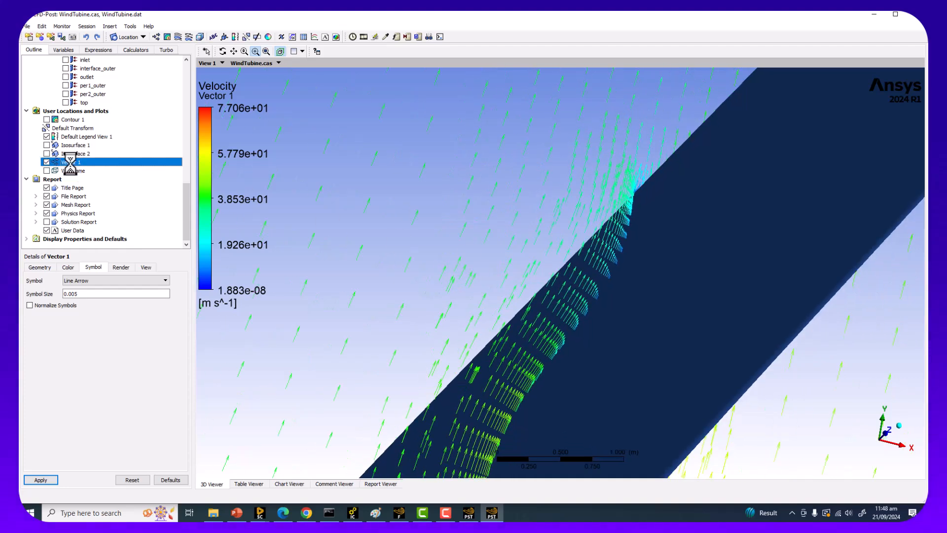
left_click(74, 153)
left_click(106, 326)
left_click(49, 479)
scroll(590, 267, "down", 8)
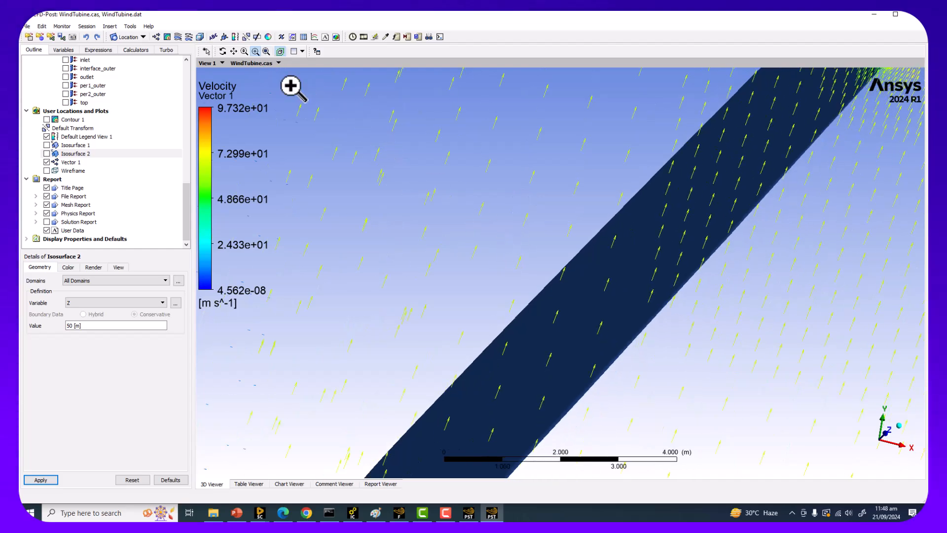
scroll(607, 294, "down", 5)
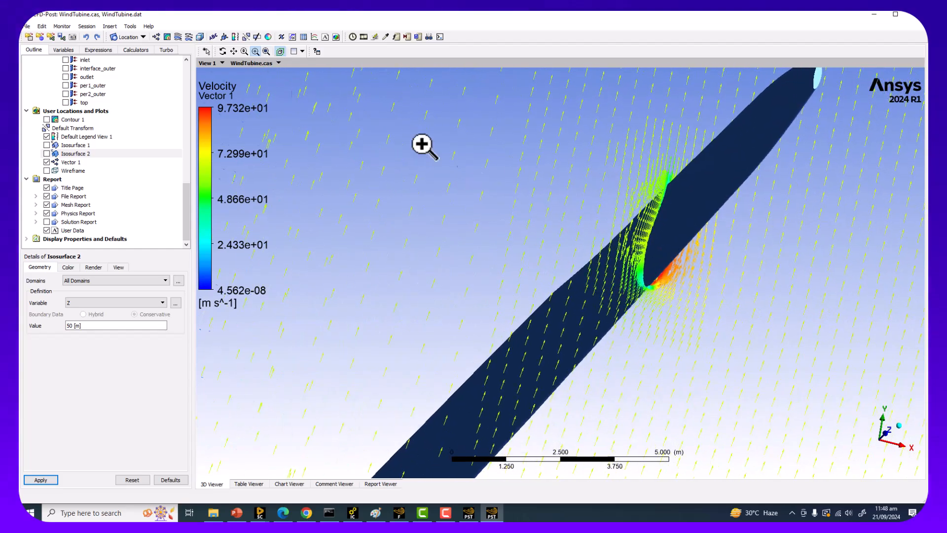
mouse_move(747, 338)
middle_mouse_down()
mouse_move(687, 254)
mouse_move(623, 248)
middle_mouse_up()
mouse_move(444, 125)
left_mouse_down()
mouse_move(590, 287)
mouse_move(720, 405)
left_mouse_up()
mouse_move(623, 345)
middle_mouse_down()
mouse_move(606, 309)
mouse_move(627, 247)
mouse_move(673, 190)
middle_mouse_up()
Try a symbol size of 0.001 for Vector 1, and change it to 0.002 with the setting applied.
left_click(64, 162)
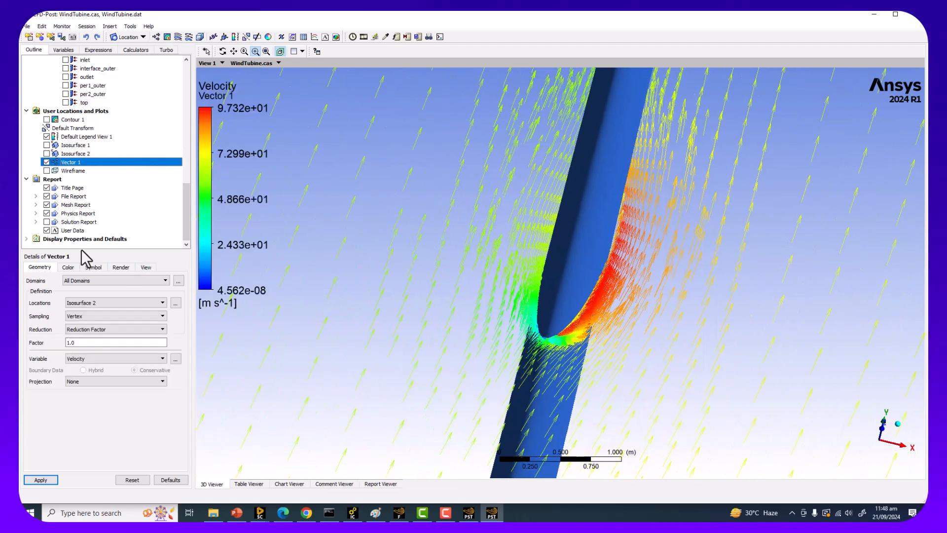
left_click(92, 268)
left_click_drag(87, 292, 33, 290)
type("0.001")
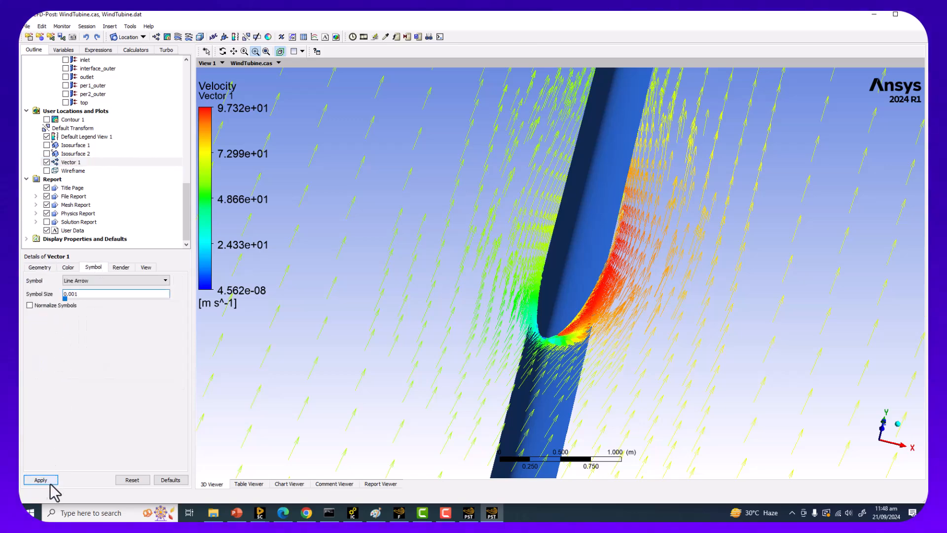
left_click(50, 483)
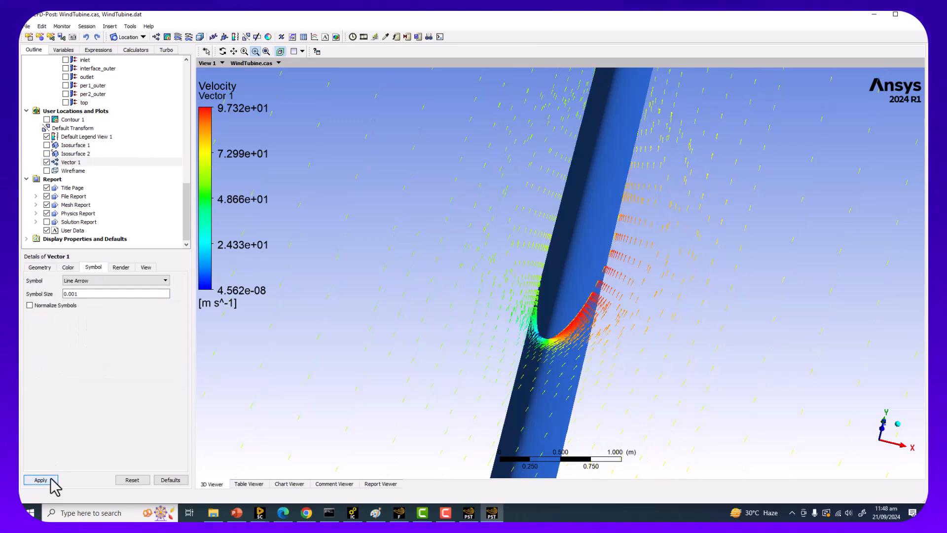
middle_click_drag(578, 303, 529, 271)
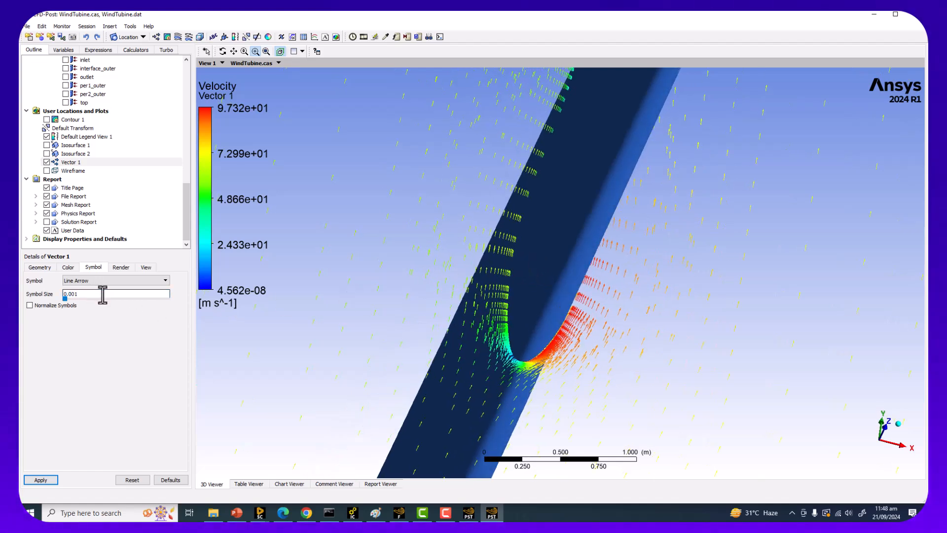
left_click(41, 480)
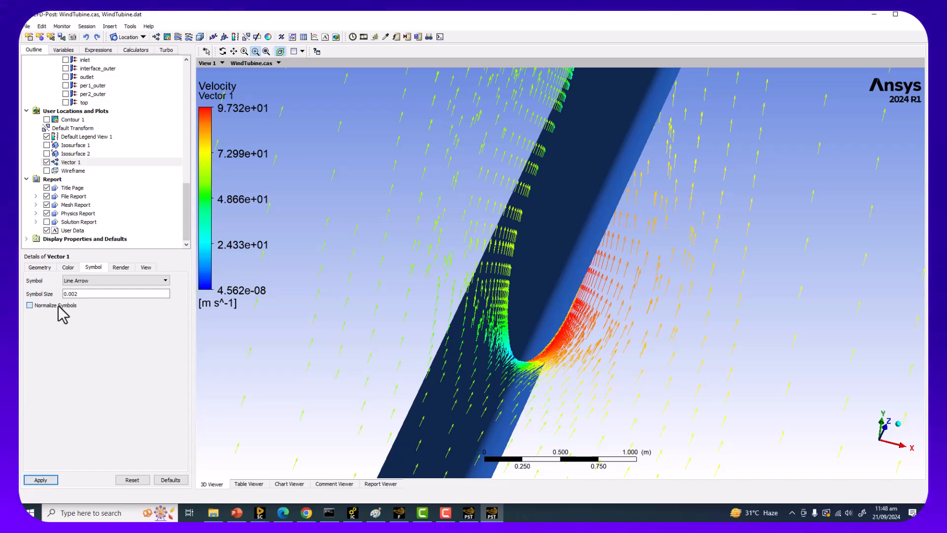
Normalize Vector 1's symbols to inspect the arrows around the Z = 50 m section, and turn normalization off again.
left_click(49, 480)
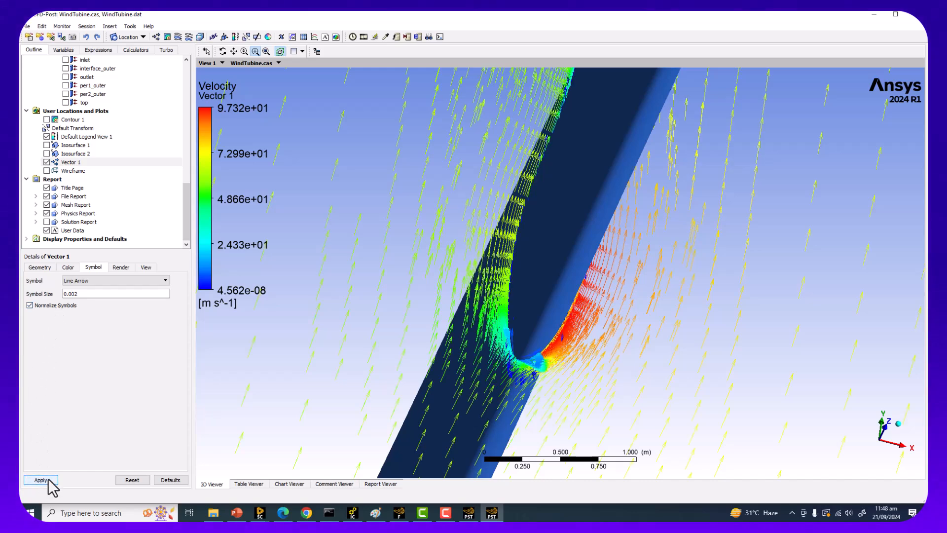
middle_click_drag(532, 313, 465, 256)
scroll(520, 291, "up", 2)
middle_click_drag(520, 291, 495, 304)
middle_click_drag(513, 245, 501, 212, "shift")
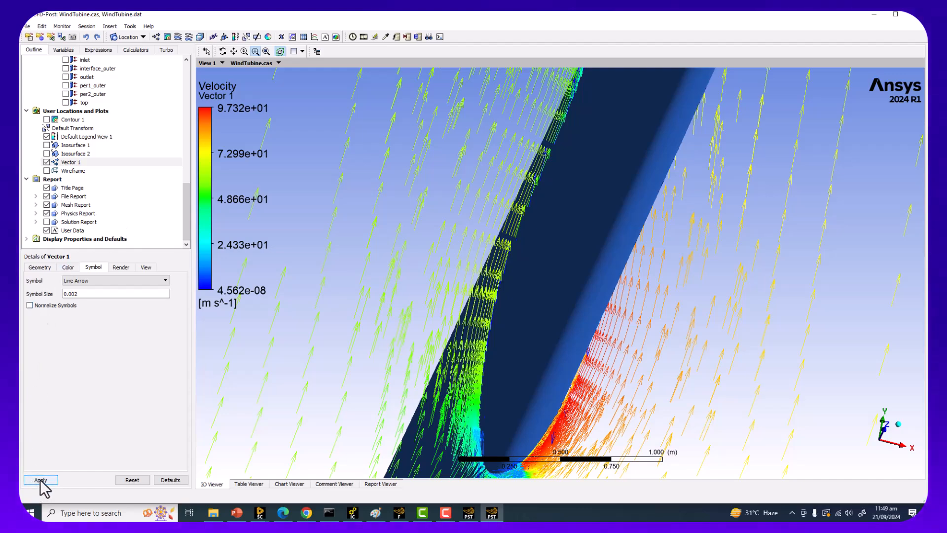
middle_click_drag(501, 309, 548, 257)
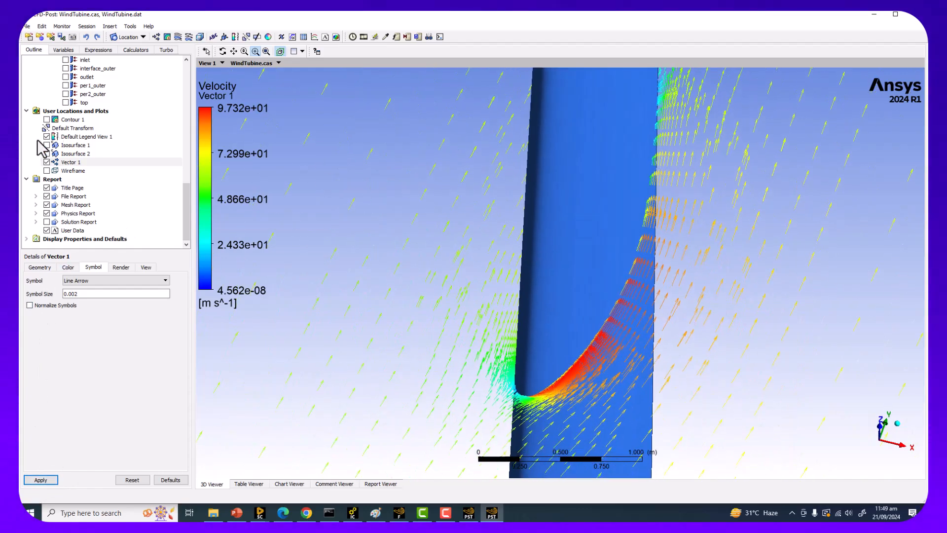
Set Isosurface 2's Z value to 62.5 m, apply it, and look for the blade section at that height.
left_click(77, 154)
left_click(71, 325)
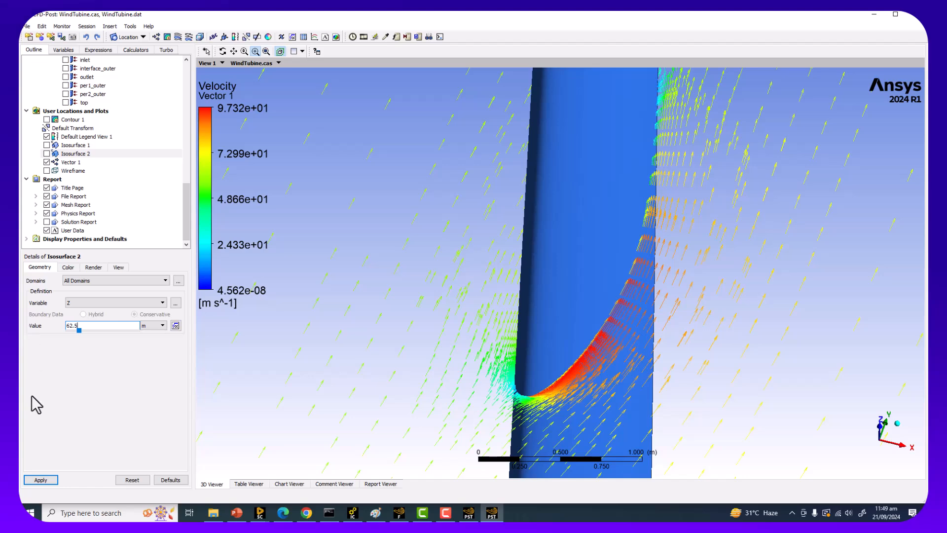
left_click(50, 478)
scroll(591, 242, "down", 8)
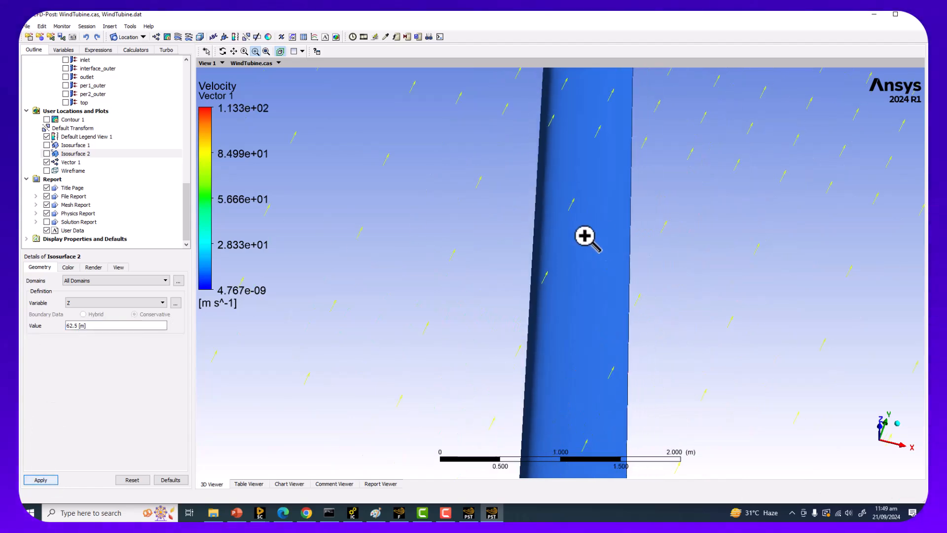
middle_click_drag(567, 190, 563, 229, "ctrl")
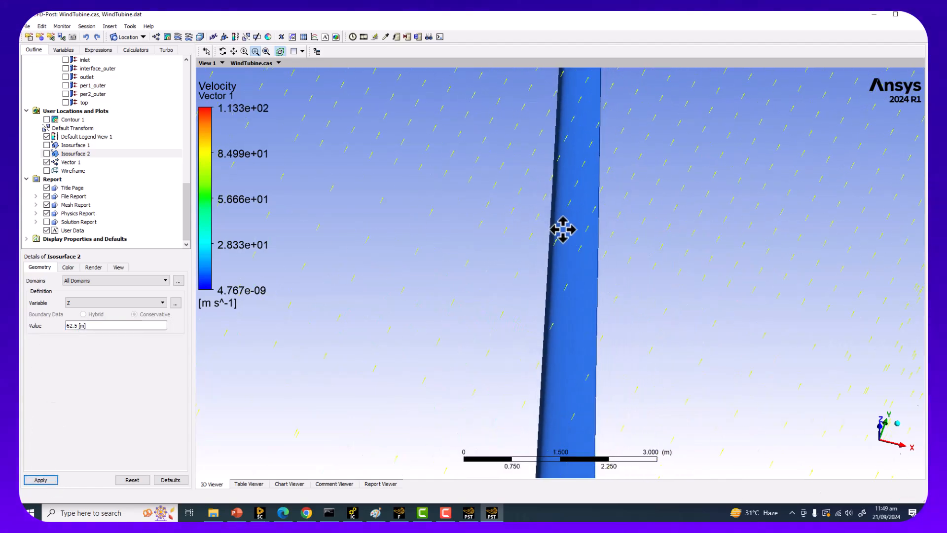
scroll(602, 201, "down", 4)
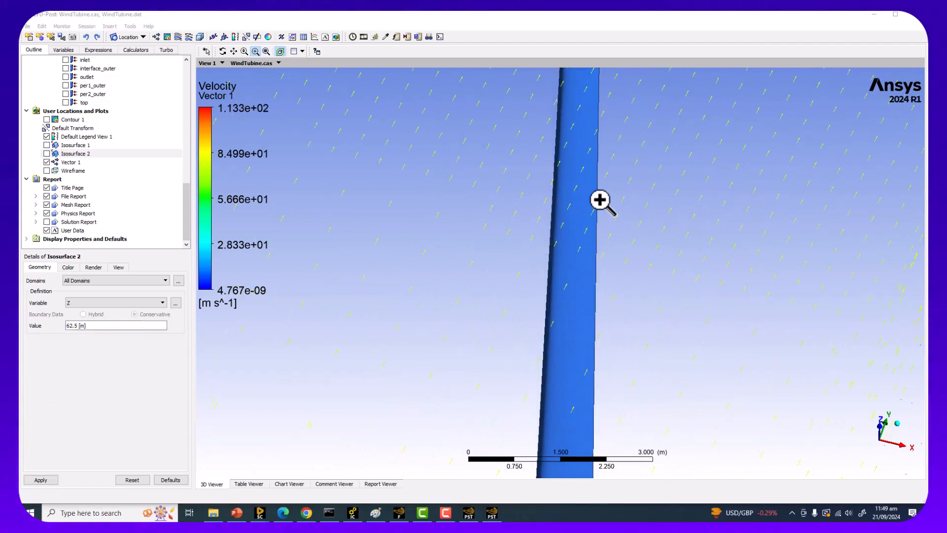
Fit the whole model in the view and examine the velocity vectors around the blade section at Z = 62.5 m.
left_click(265, 51)
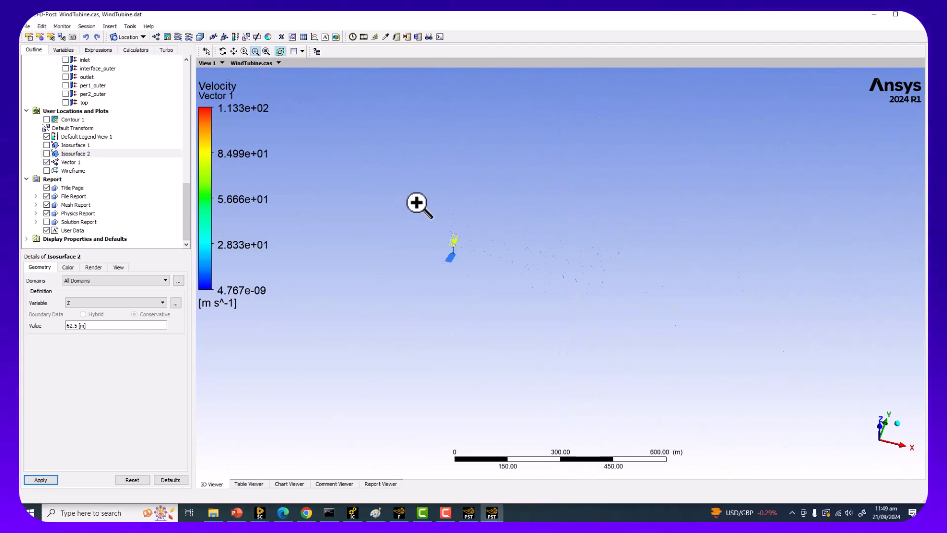
left_click_drag(410, 198, 503, 271)
left_click_drag(466, 235, 568, 333)
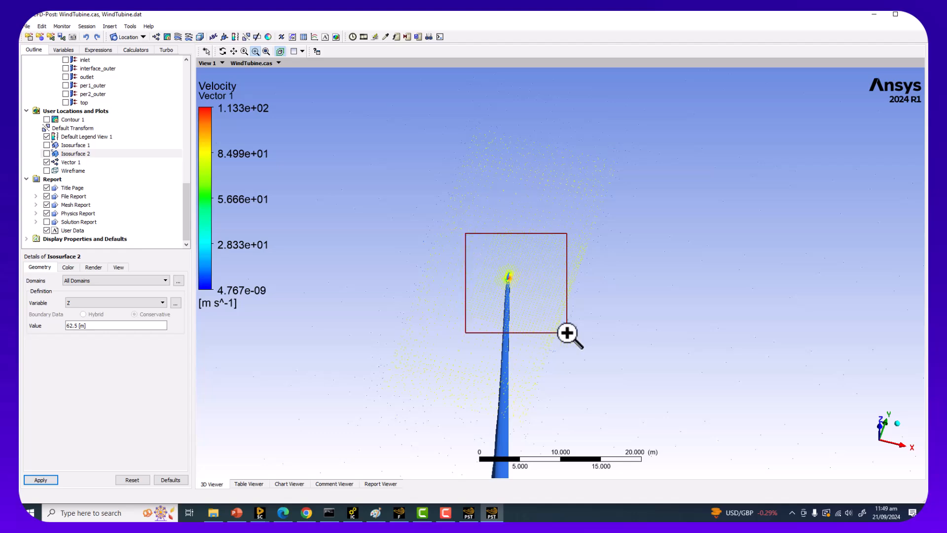
left_click_drag(485, 215, 564, 268)
left_click_drag(315, 143, 556, 290)
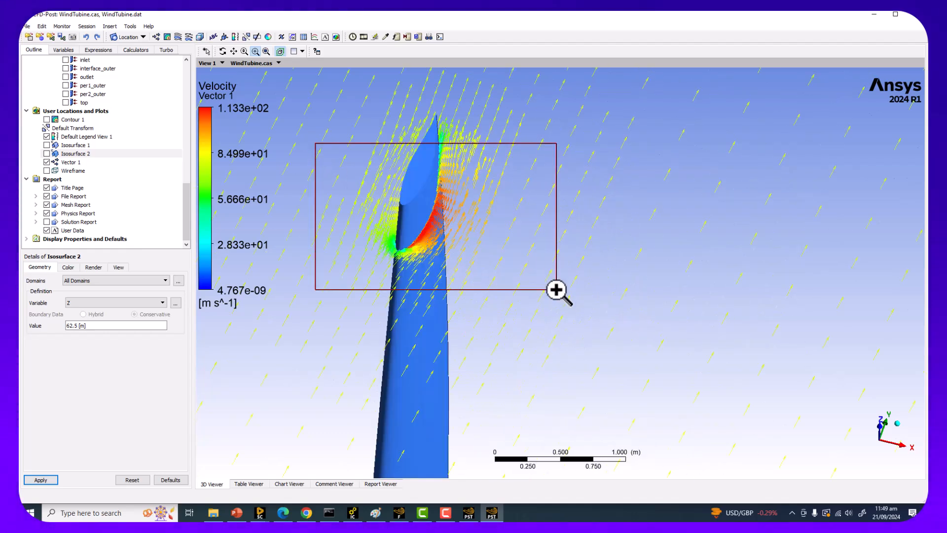
middle_click_drag(506, 266, 518, 264)
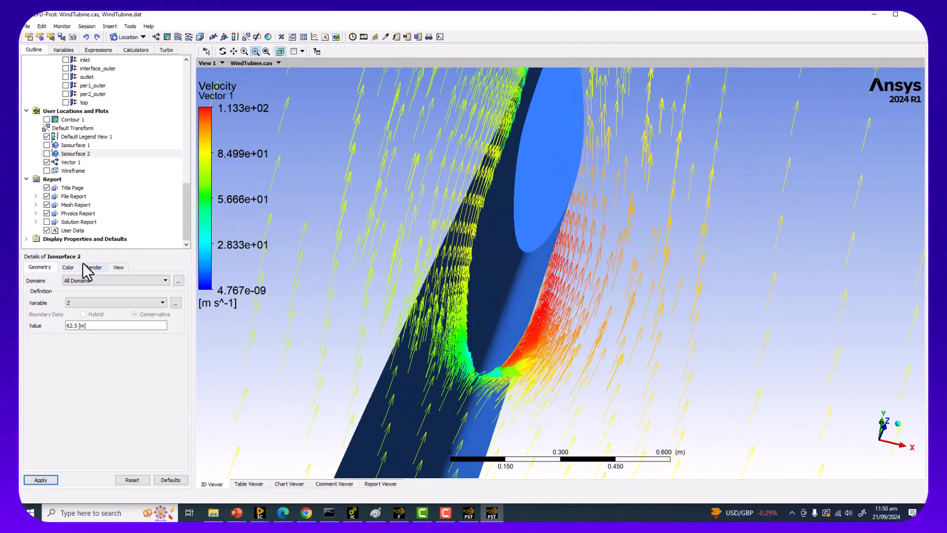
Reduce Vector 1's symbol size in two rounds, finishing at 0.0007, with each value applied.
left_click(74, 162)
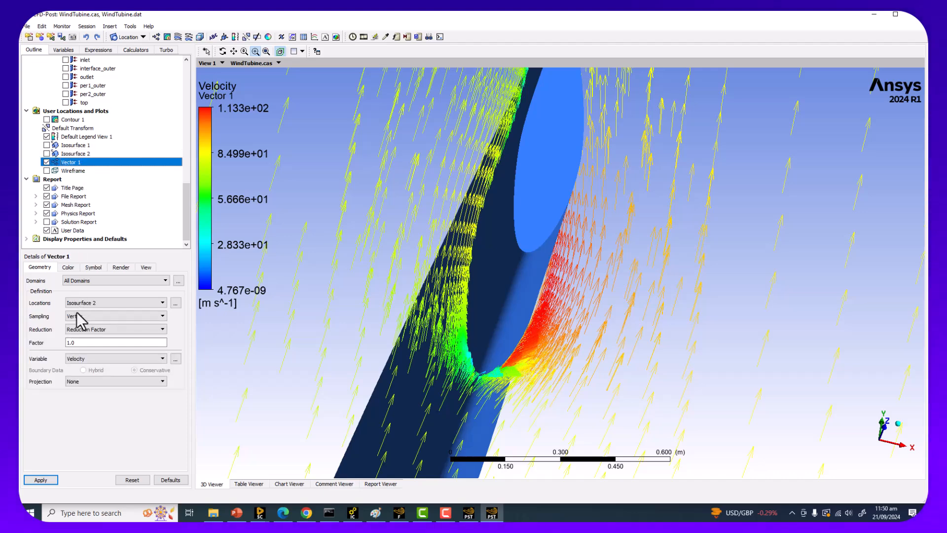
left_click(93, 267)
double_click(84, 295)
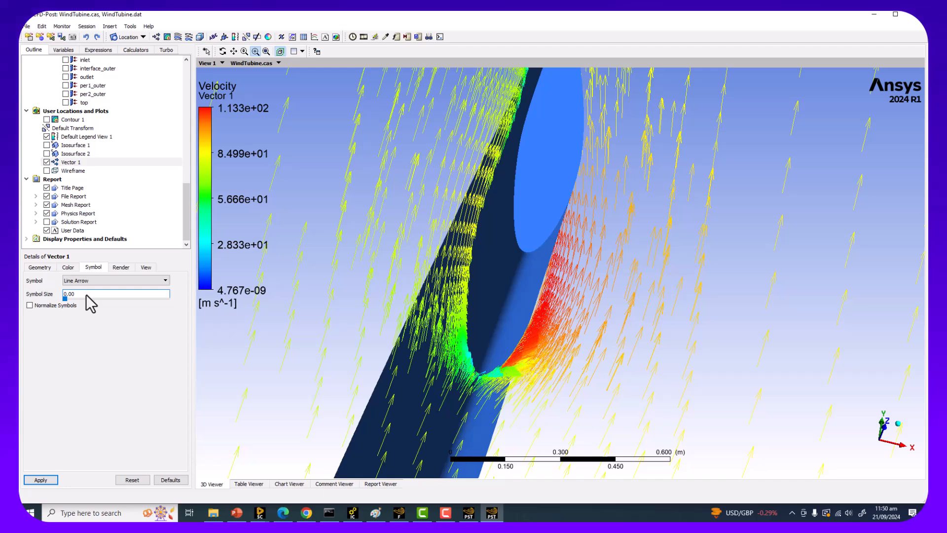
left_click(42, 480)
middle_click_drag(560, 176, 491, 258)
scroll(491, 258, "up", 2)
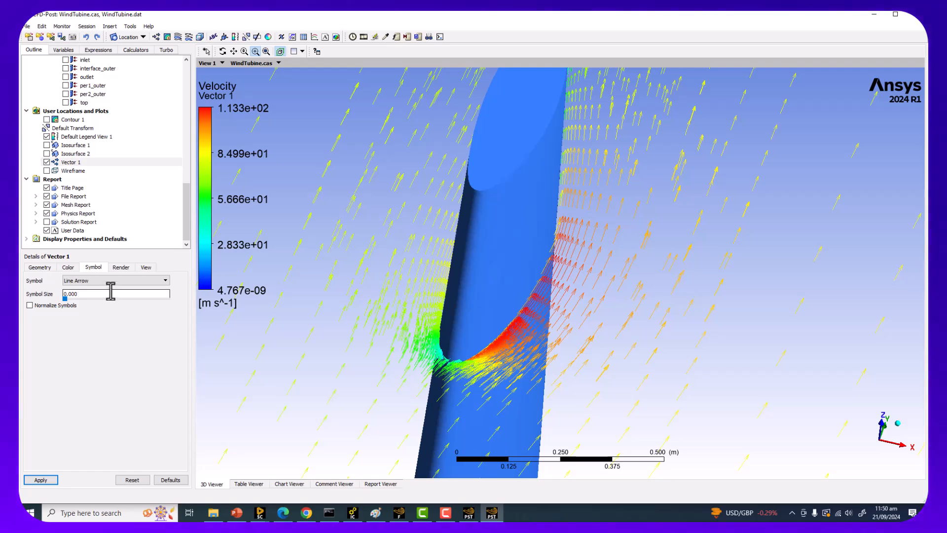
left_click(41, 480)
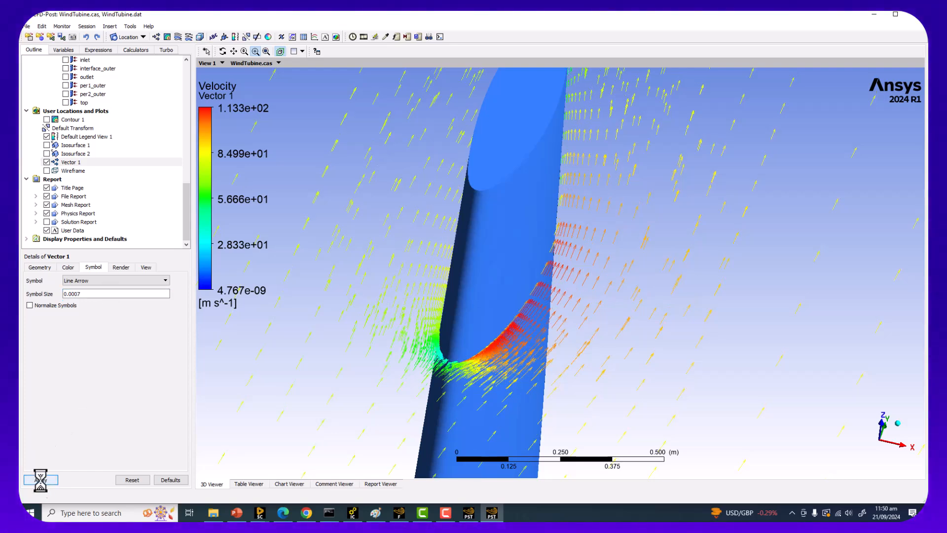
Examine the shortened velocity arrows around the blade section near the tip from several angles.
middle_click_drag(449, 296, 451, 301)
middle_click_drag(472, 166, 493, 198)
middle_click_drag(535, 178, 545, 353, "ctrl")
middle_click_drag(505, 216, 486, 193)
middle_click_drag(514, 360, 551, 207, "ctrl")
middle_click_drag(550, 207, 541, 308, "ctrl")
middle_click_drag(540, 307, 476, 292)
Insert a new contour named Contour 2 with Wall Yplus as its variable and a Local range.
left_click(168, 37)
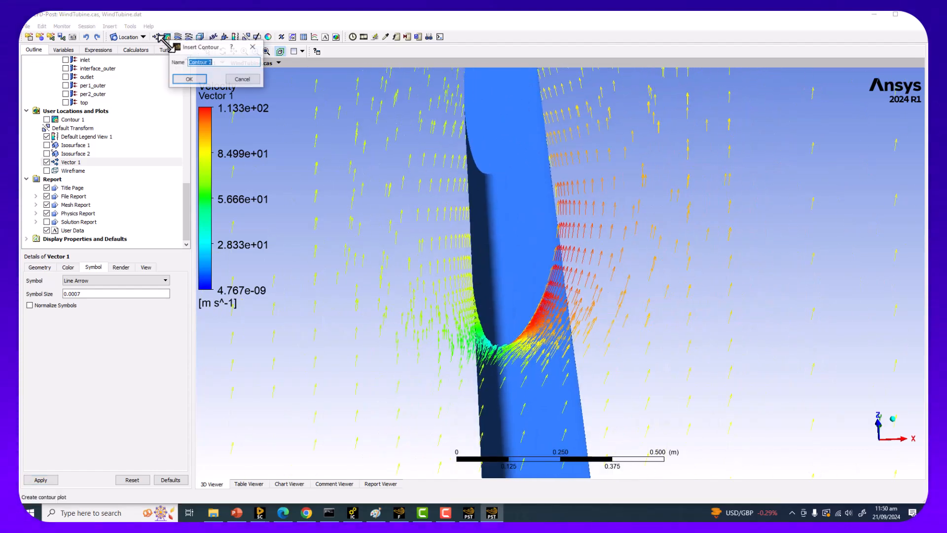
left_click(190, 80)
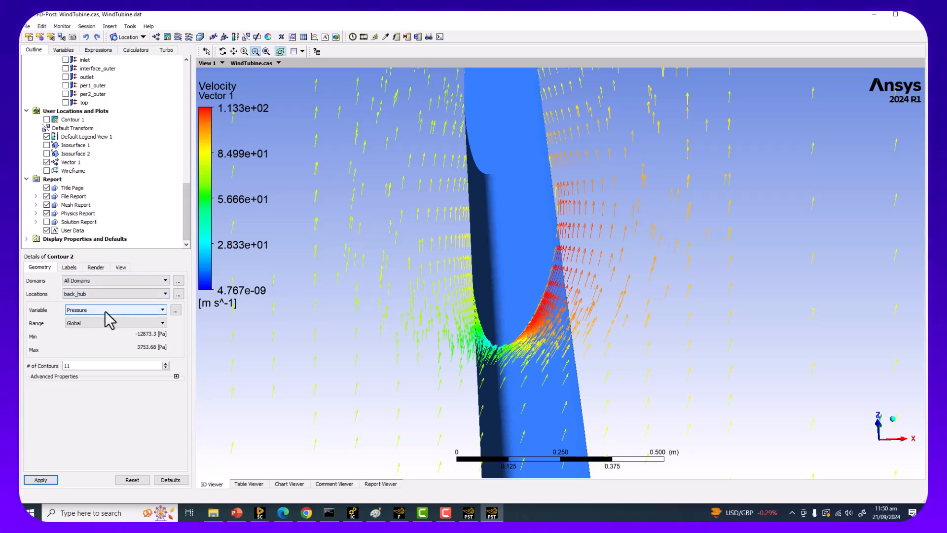
left_click(176, 310)
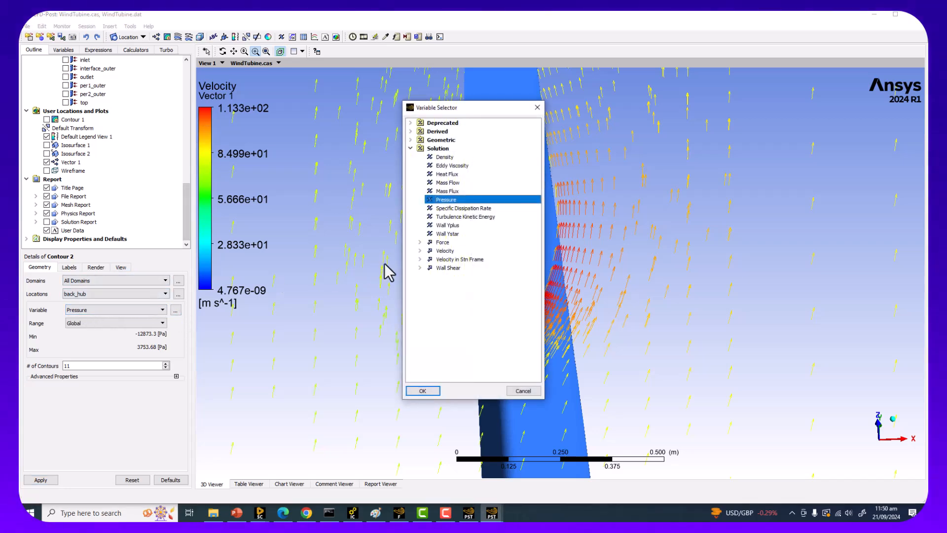
left_click(454, 225)
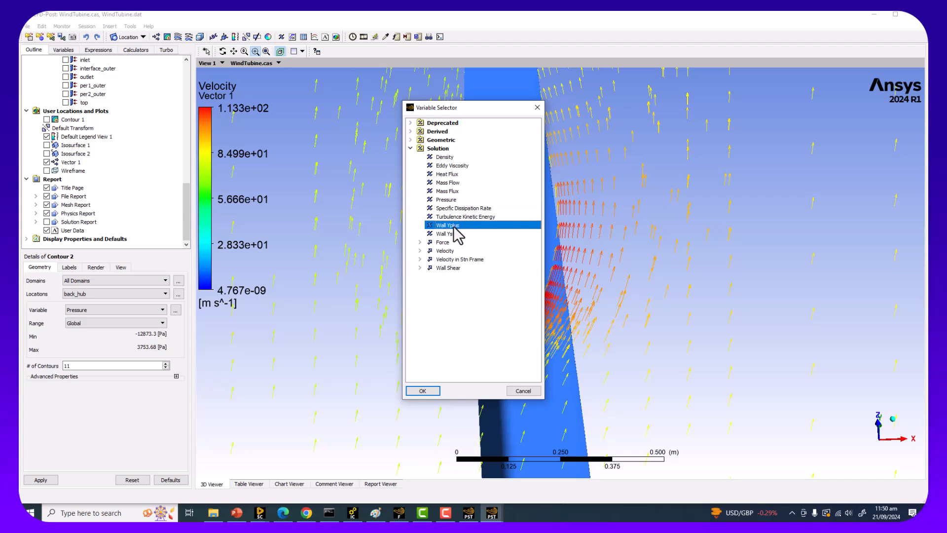
left_click(424, 392)
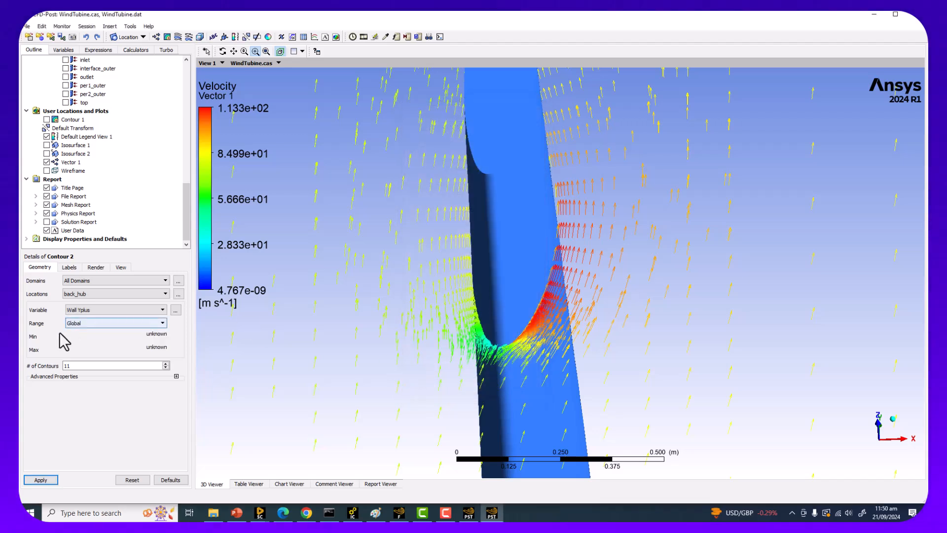
left_click(88, 324)
left_click(79, 339)
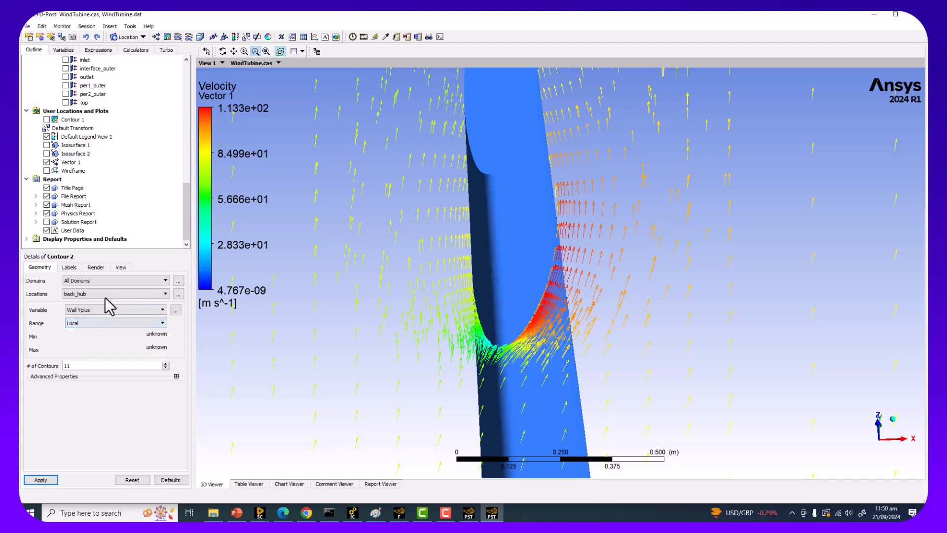
Add top_hub and the cylinder, le, ps, sc, te, tip and transition blade surfaces to back_hub in Contour 2's locations, and apply.
left_click(178, 294)
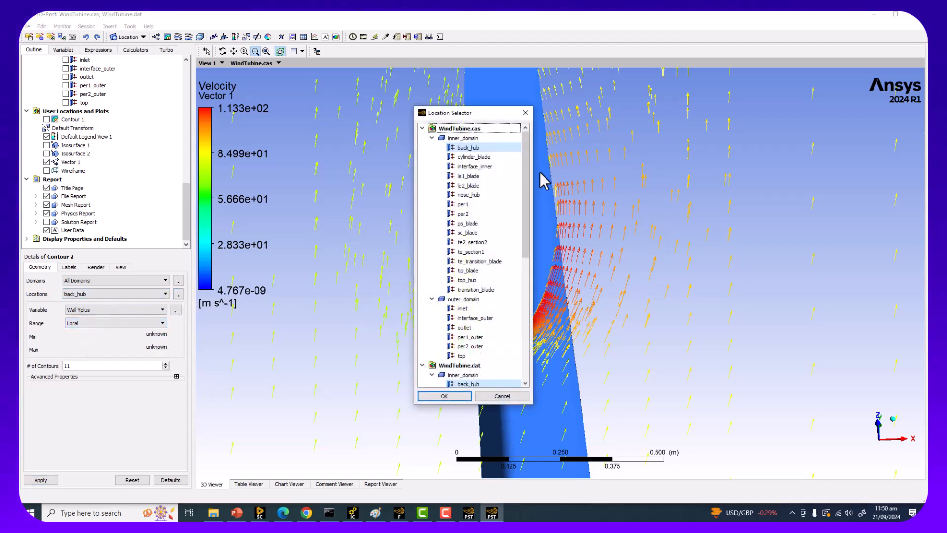
left_click(474, 157, "ctrl")
left_click(474, 176, "ctrl")
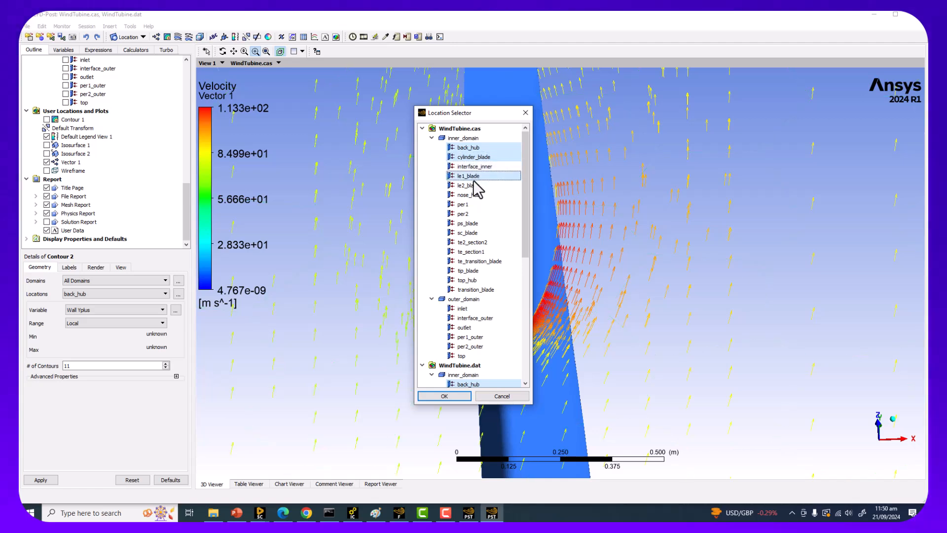
left_click(469, 186, "ctrl")
left_click(467, 224, "ctrl")
left_click(468, 232, "ctrl")
left_click(471, 243, "ctrl")
left_click(470, 252, "ctrl")
left_click(469, 280, "ctrl")
left_click(469, 270, "ctrl")
left_click(469, 290, "ctrl")
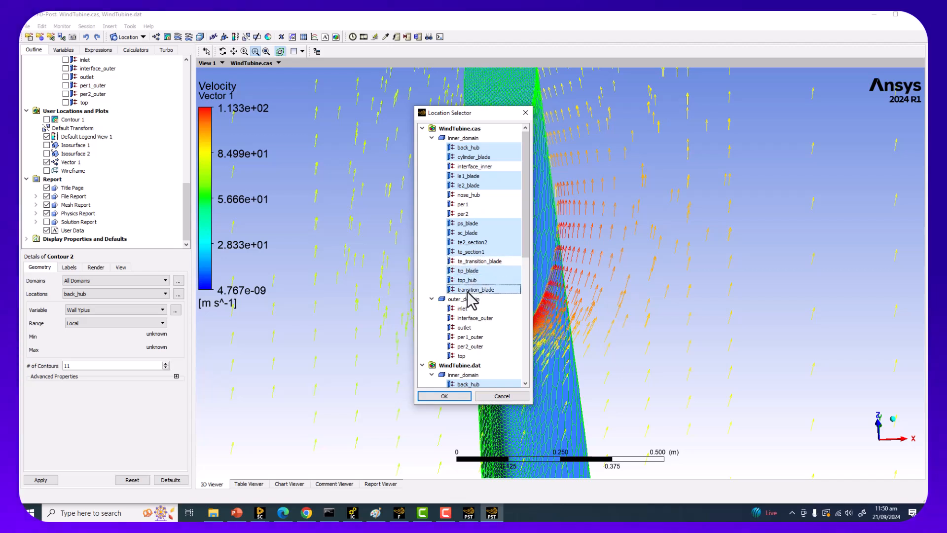
left_click(476, 262, "ctrl")
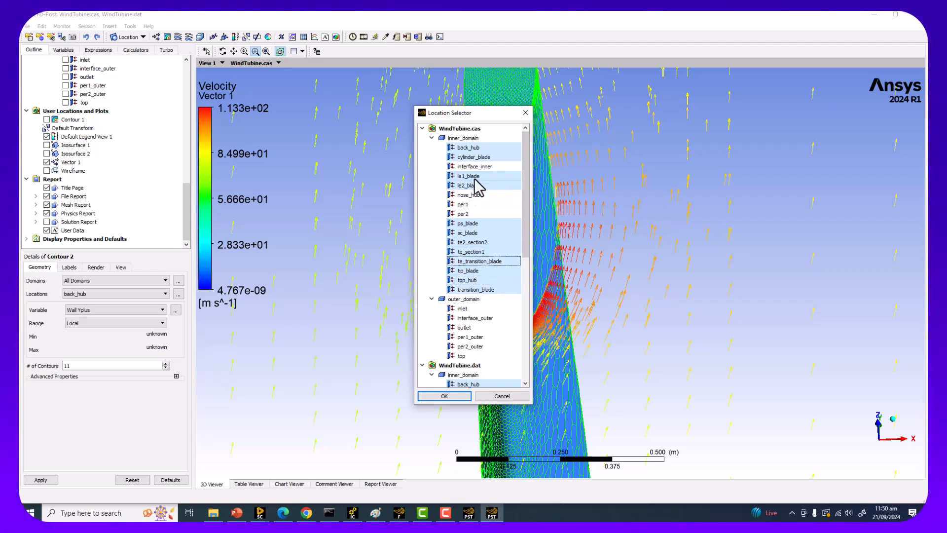
left_click(444, 396)
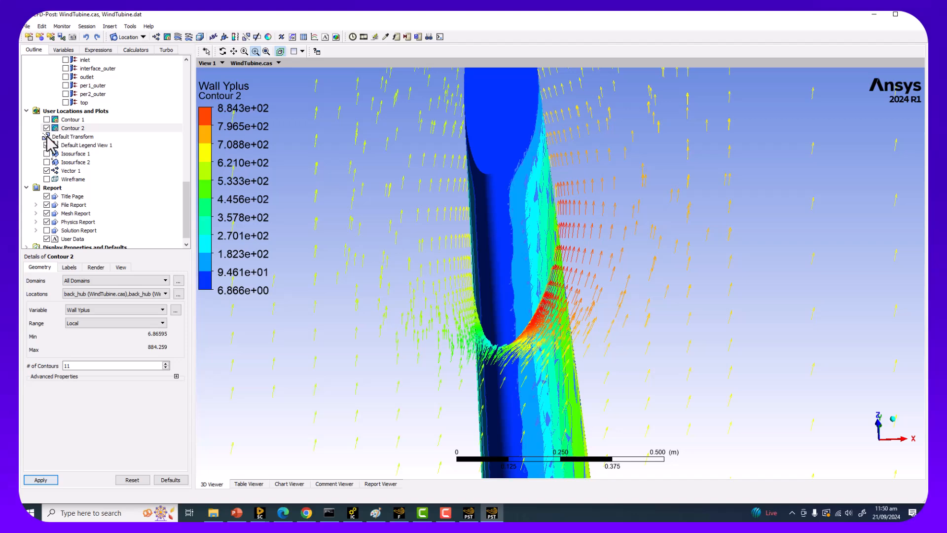
Hide all displayed inner_domain boundary surfaces of WindTubine.cas, from back_hub to transition_blade.
scroll(55, 175, "up", 7)
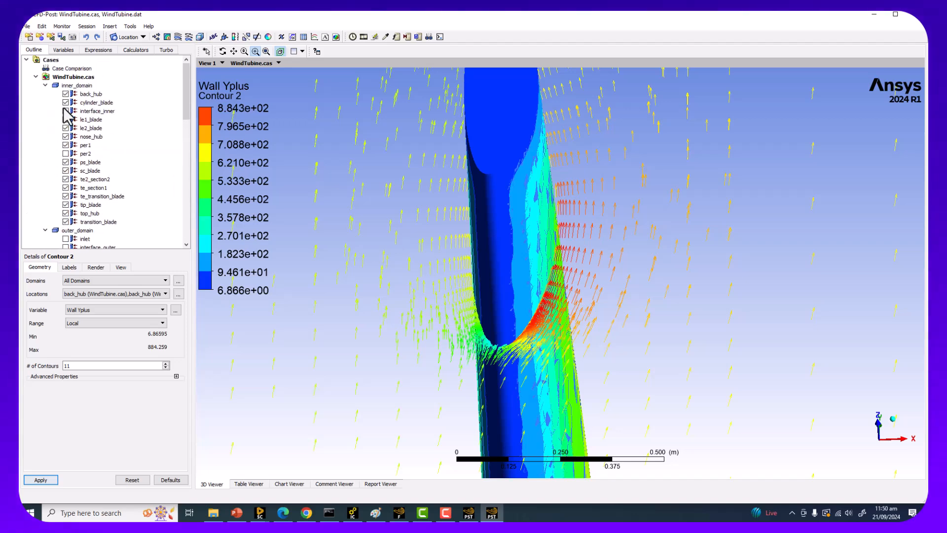
left_click(65, 102)
left_click(65, 119)
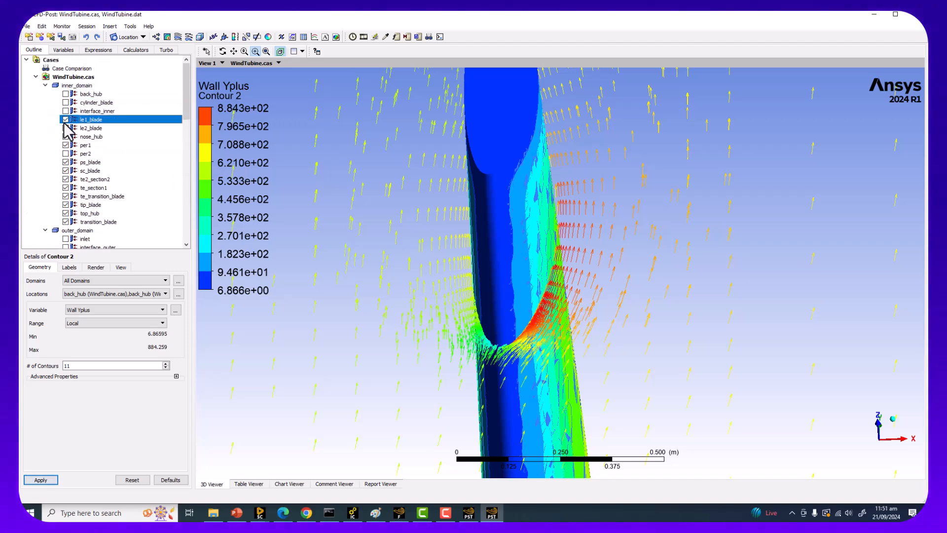
left_click(67, 137)
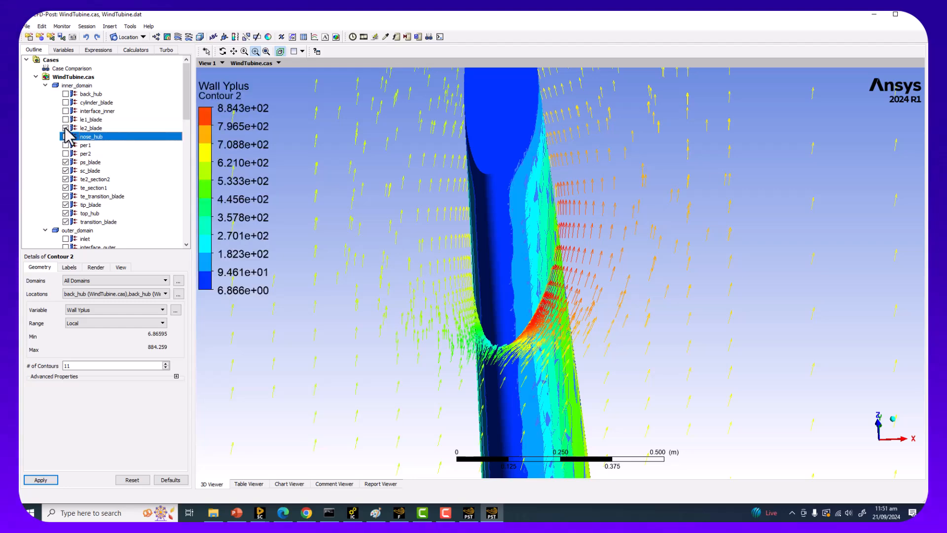
left_click(66, 127)
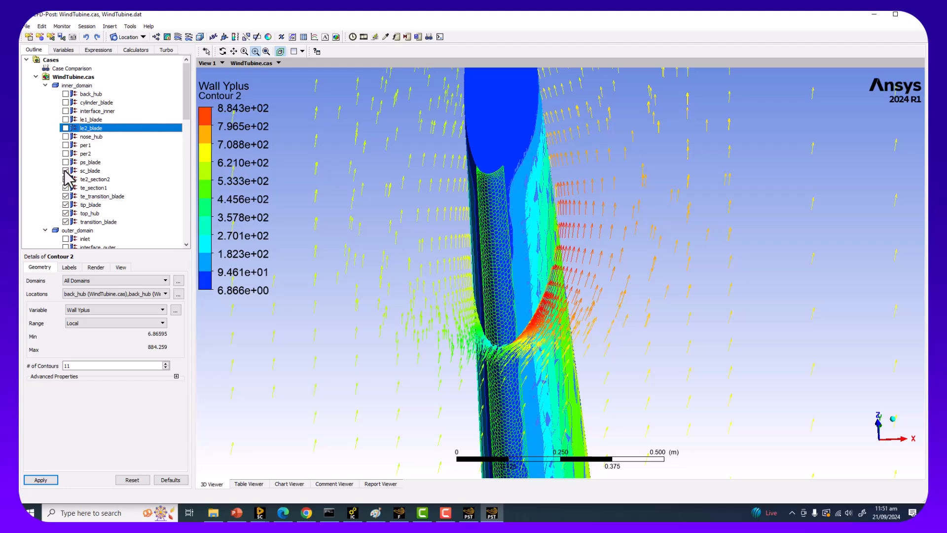
left_click(65, 171)
left_click(65, 180)
left_click(66, 188)
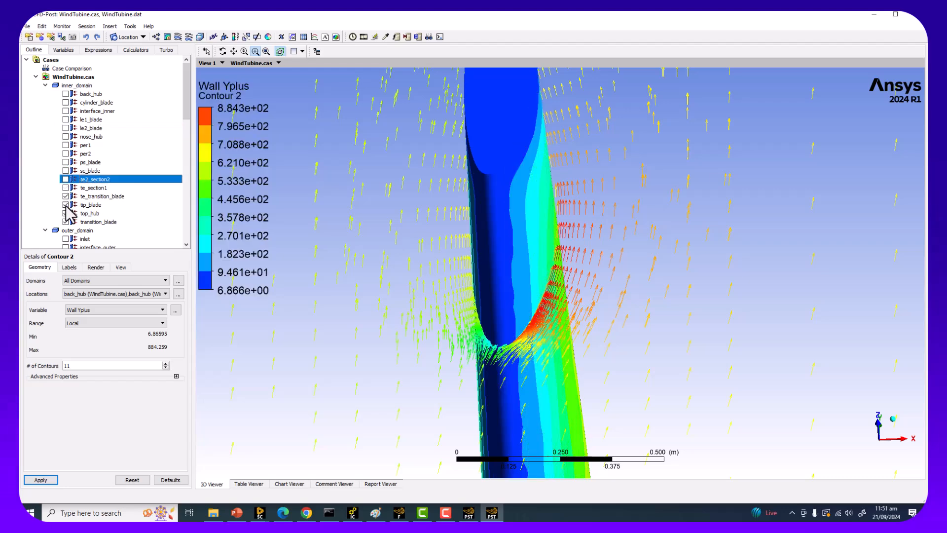
left_click(66, 199)
left_click(67, 215)
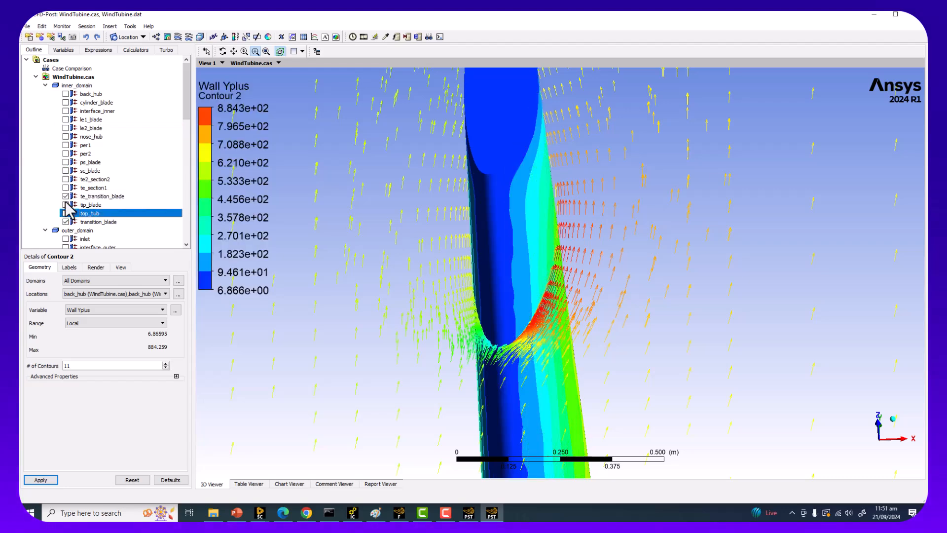
left_click(67, 223)
Hide the Vector 1 plot, leaving Contour 2 displayed on the blade.
scroll(72, 225, "down", 7)
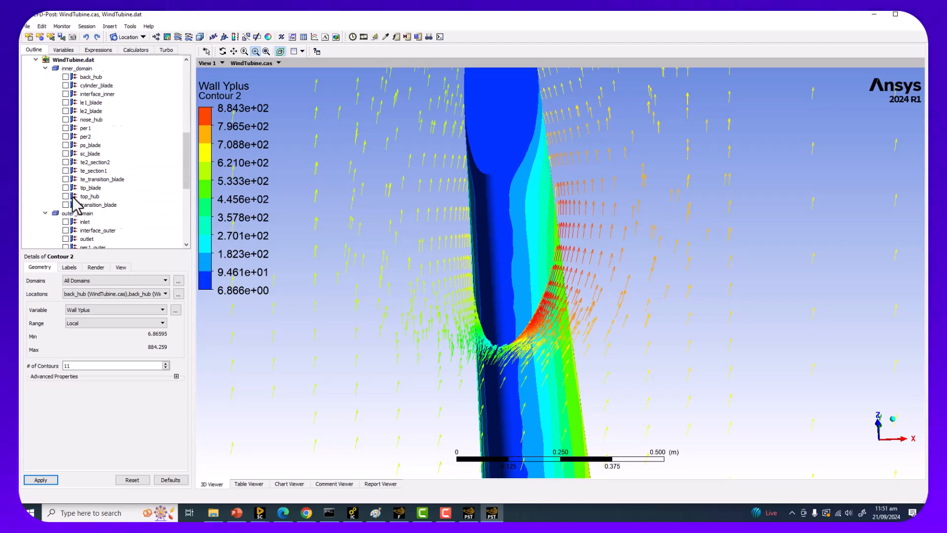
scroll(94, 148, "down", 5)
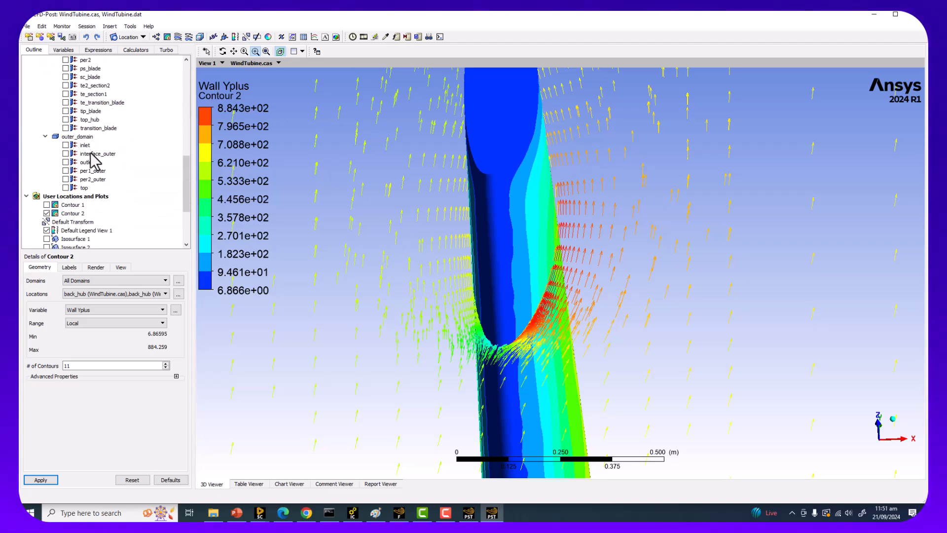
left_click(73, 213)
scroll(406, 241, "down", 3)
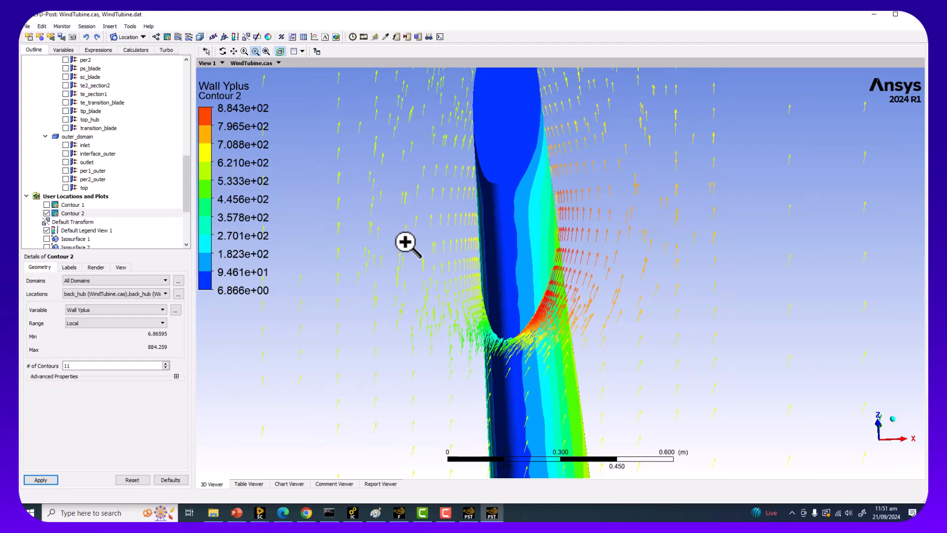
scroll(50, 200, "down", 3)
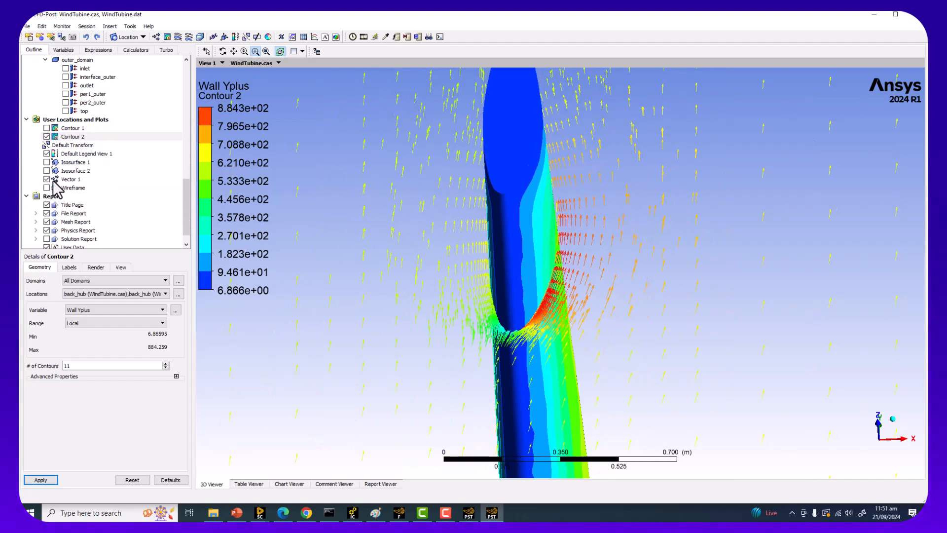
left_click(47, 179)
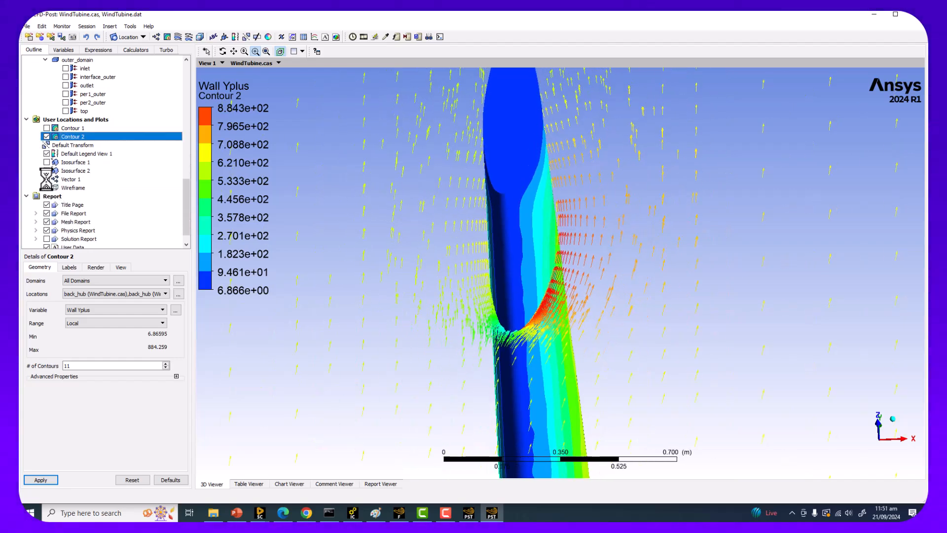
Examine the Wall Yplus contours along the blade from the tip down to the hub.
scroll(482, 287, "down", 7)
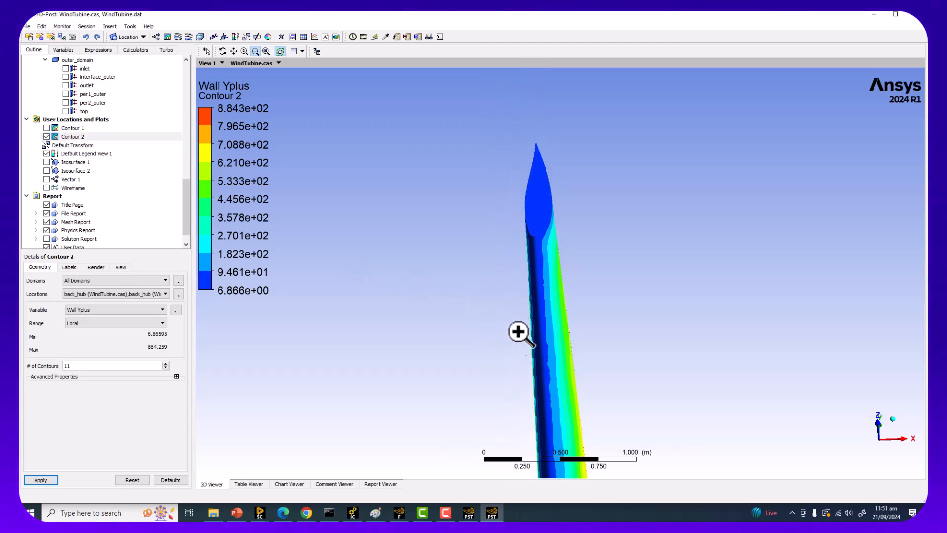
scroll(533, 339, "down", 4)
scroll(585, 370, "down", 8)
middle_click_drag(595, 260, 600, 141, "ctrl")
middle_click_drag(599, 141, 603, 283)
middle_click_drag(711, 278, 476, 243, "ctrl")
scroll(597, 328, "down", 7)
middle_click_drag(541, 252, 658, 227)
middle_click_drag(383, 298, 508, 184)
middle_click_drag(516, 228, 518, 247, "shift")
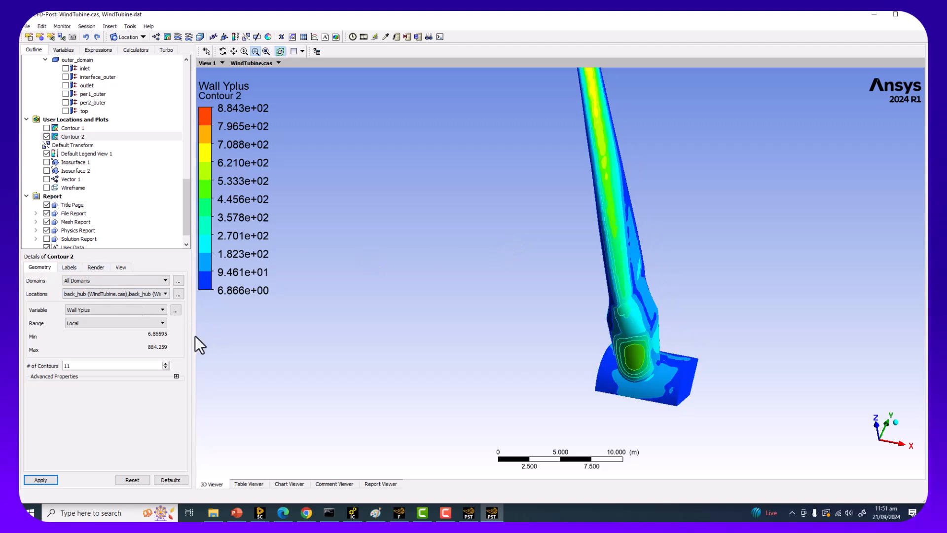
Widen the details area and bring up Contour 2's geometry settings with the blade root in view.
left_click_drag(195, 335, 268, 336)
middle_click_drag(355, 317, 516, 303, "ctrl")
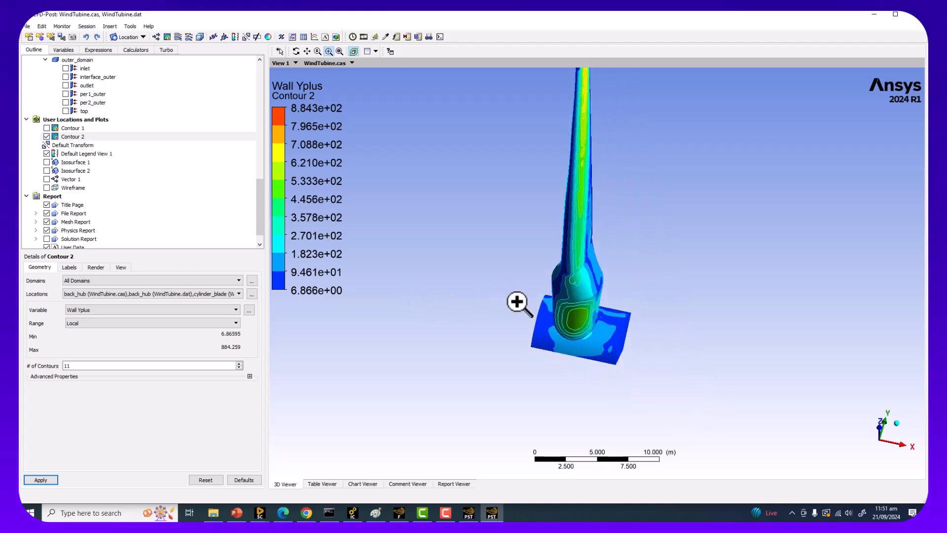
left_click(75, 271)
left_click(45, 268)
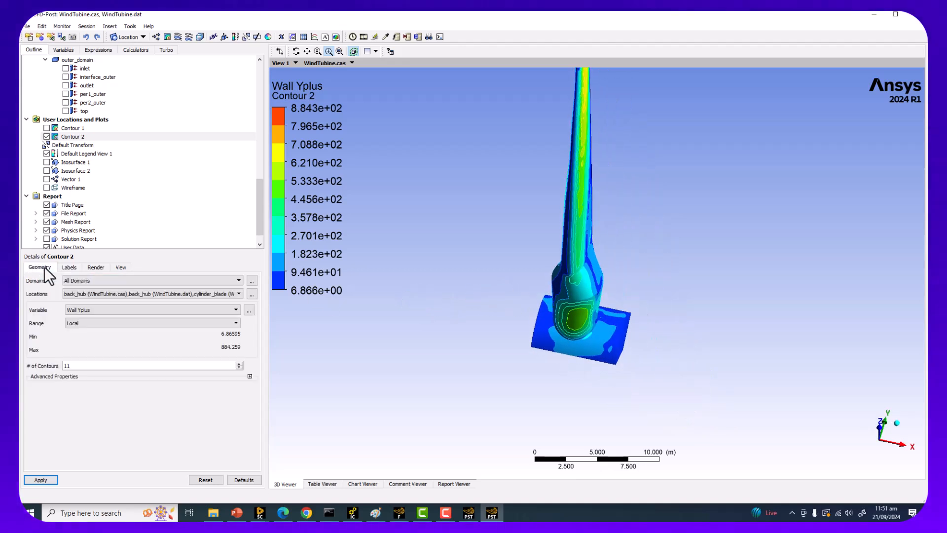
left_click(74, 137)
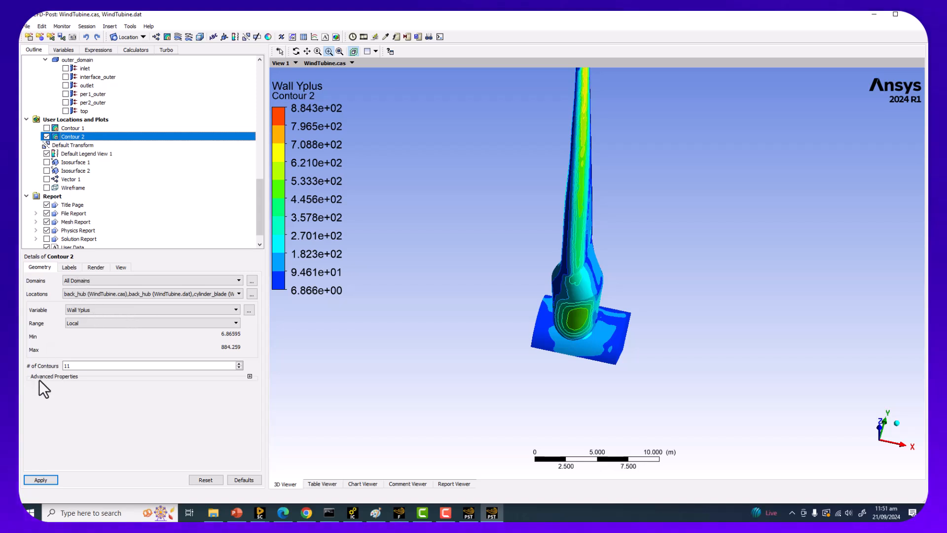
Expand Contour 2's advanced properties and apply the Aero color map to the Wall Yplus contours.
left_click(249, 376)
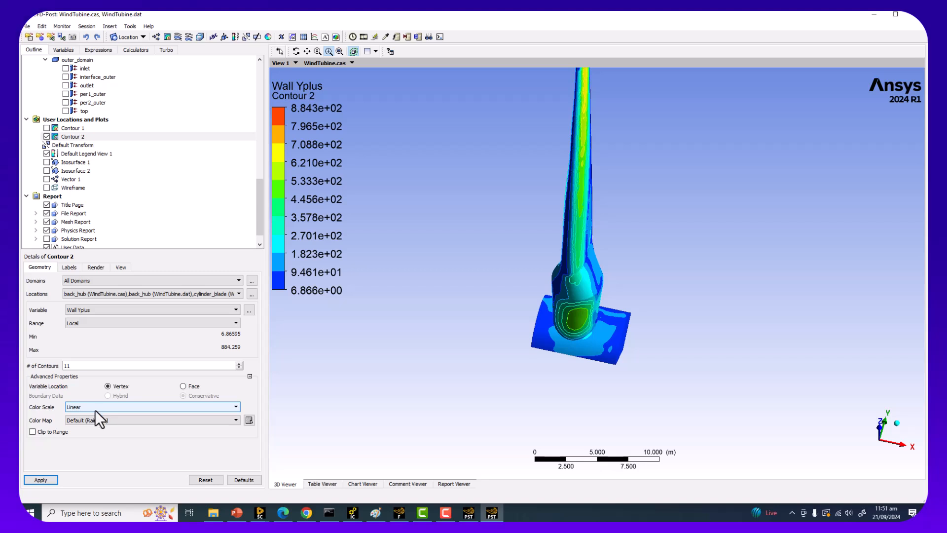
left_click(123, 420)
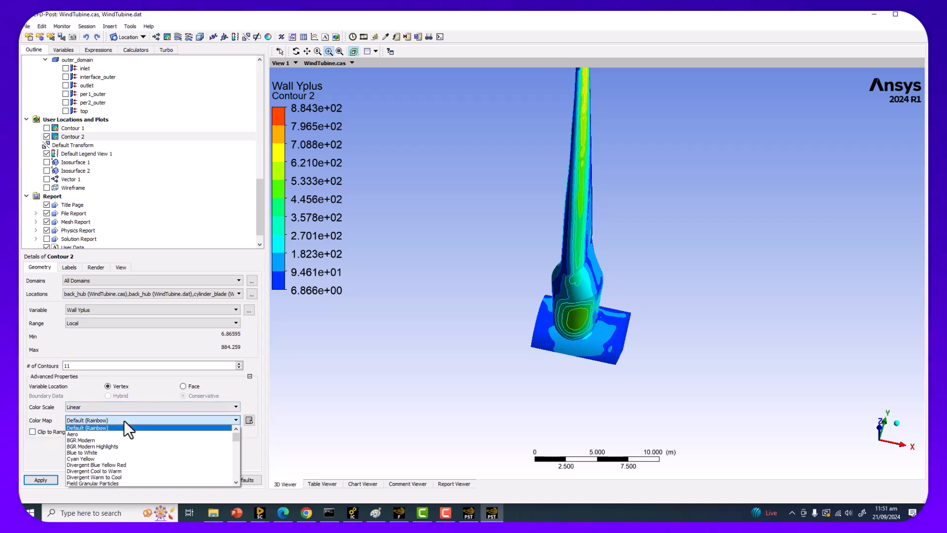
left_click(111, 431)
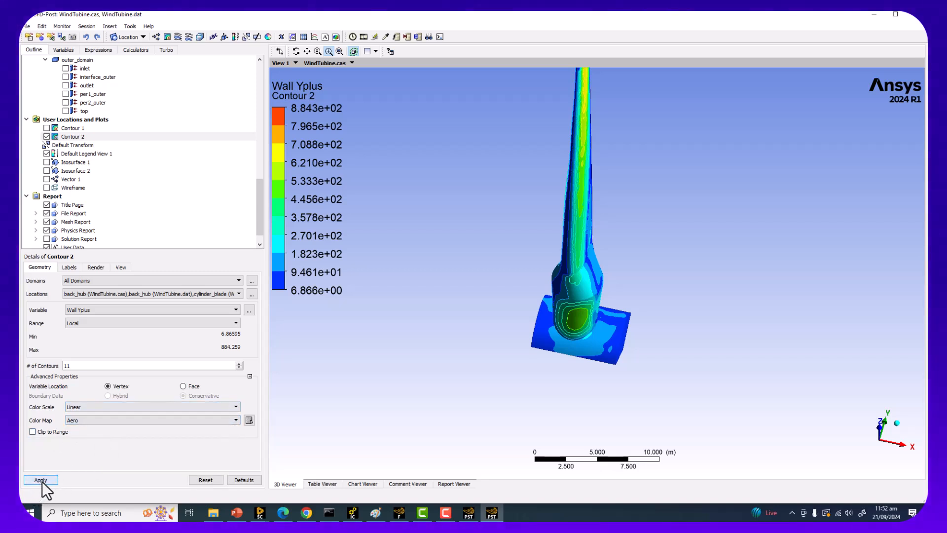
left_click(42, 481)
middle_click_drag(623, 184, 578, 285, "ctrl")
middle_click_drag(545, 199, 552, 274)
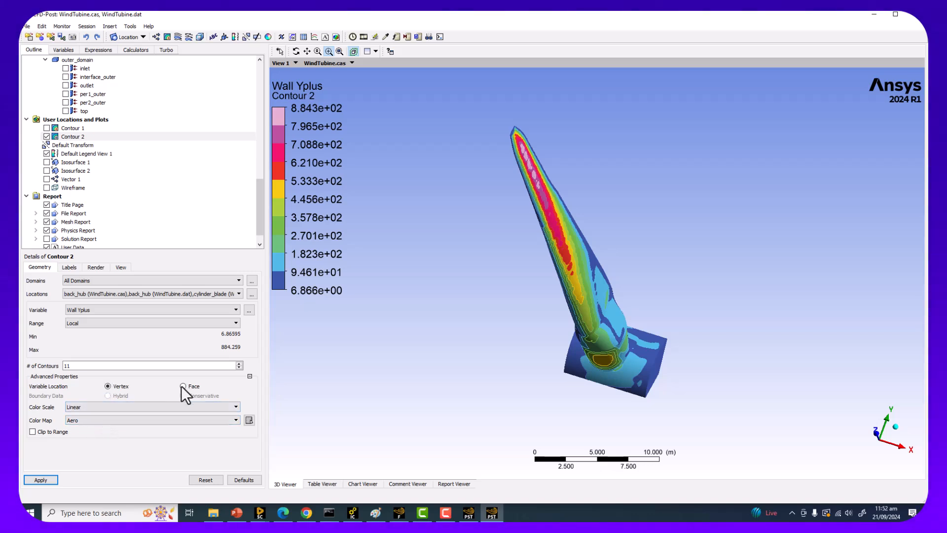
Switch Contour 2's variable location to Face and apply it, with the whole blade and hub in view.
left_click(36, 481)
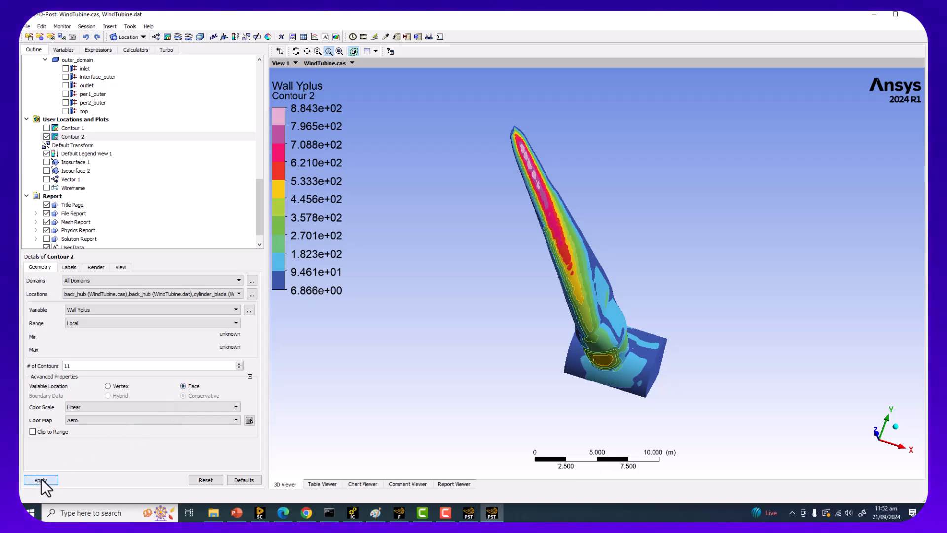
left_click(42, 480)
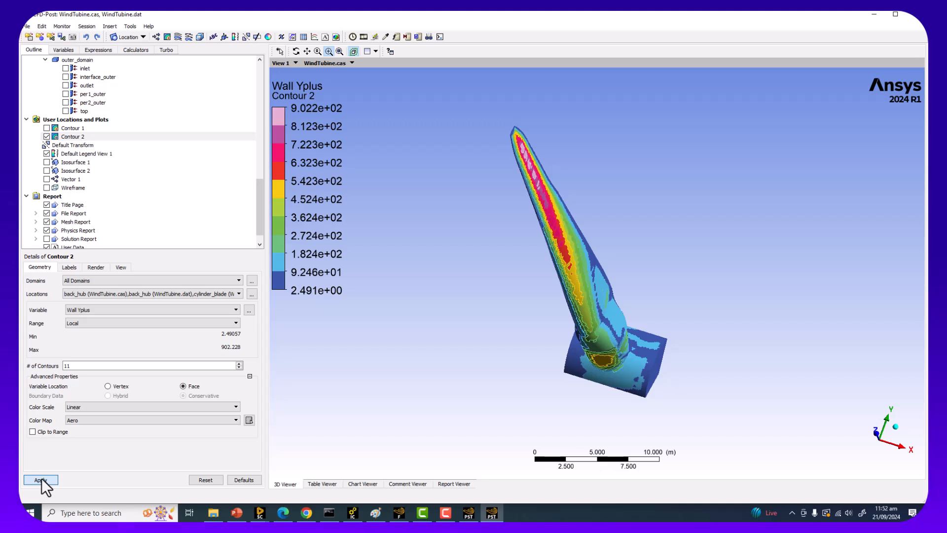
left_click(891, 14)
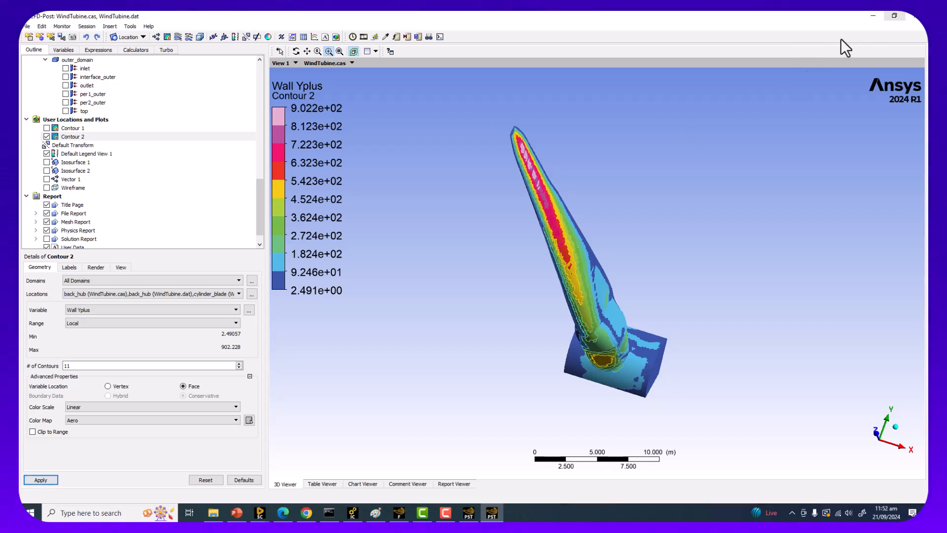
middle_click_drag(463, 227, 491, 285)
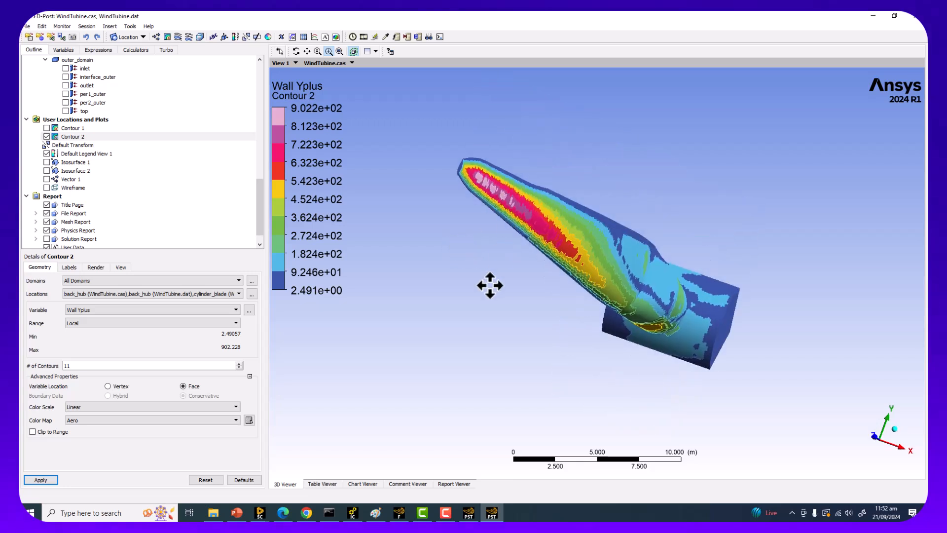
scroll(491, 285, "up", 4)
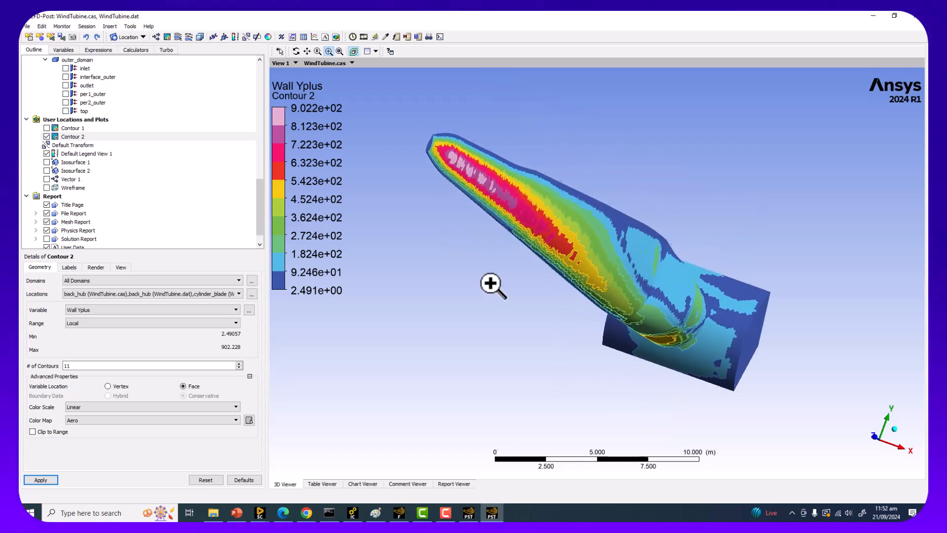
Return Contour 2's color map to Default (Rainbow) and apply it.
left_click(79, 421)
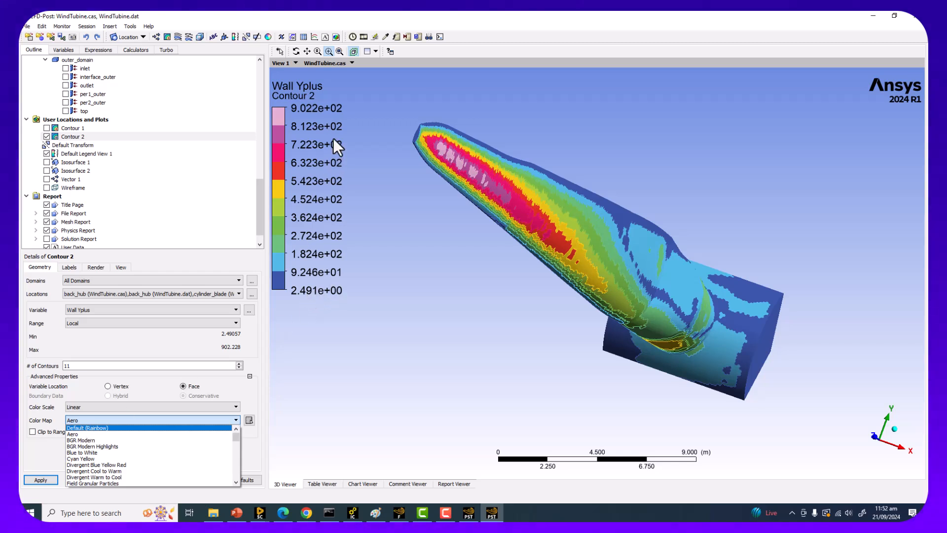
left_click(96, 428)
left_click(40, 480)
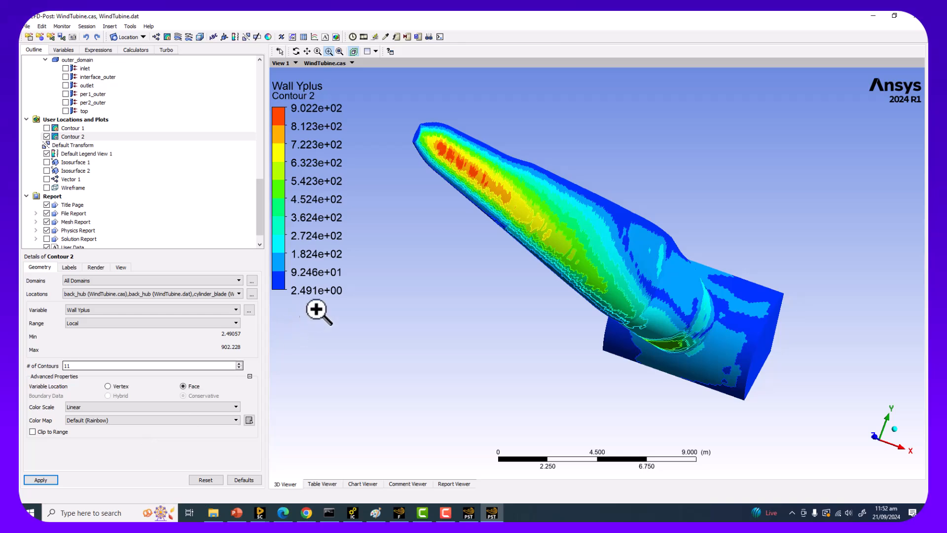
left_click_drag(416, 281, 406, 281)
middle_click_drag(405, 280, 399, 282)
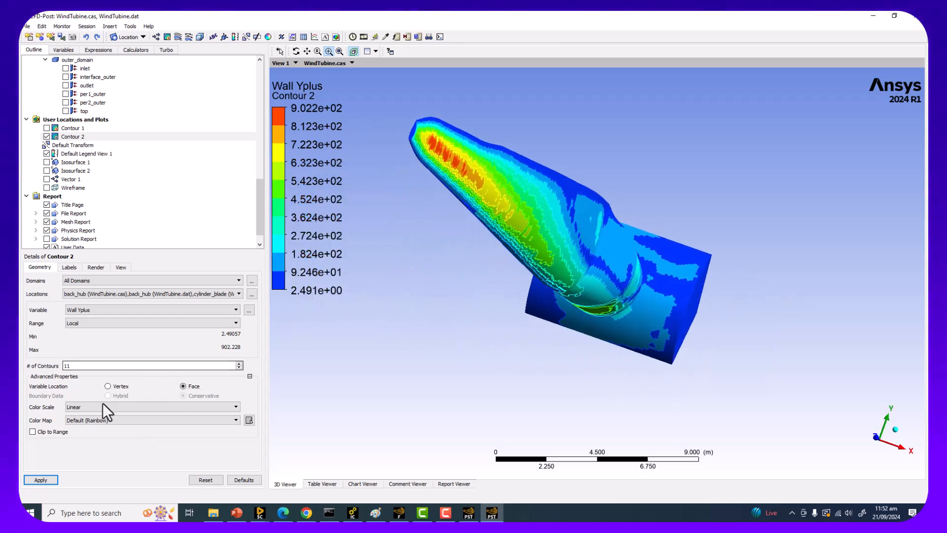
Set Contour 2 to 40 contours with Clip to Range enabled and apply the changes.
left_click_drag(75, 366, 27, 368)
type("40")
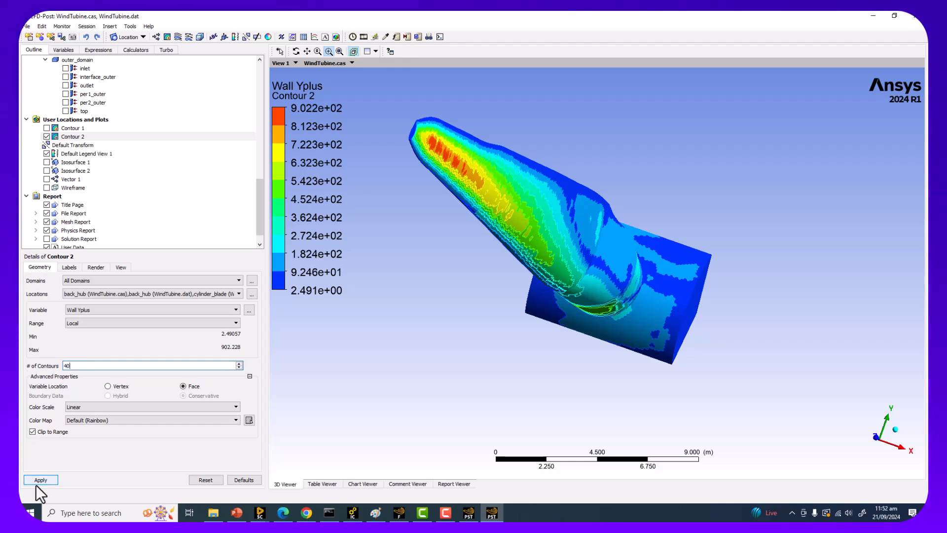
left_click(41, 480)
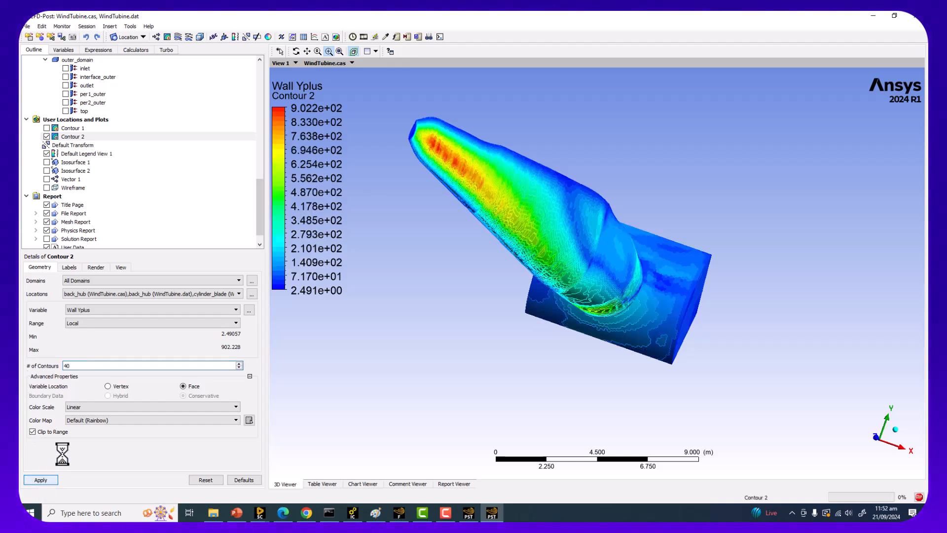
middle_click_drag(503, 275, 573, 349)
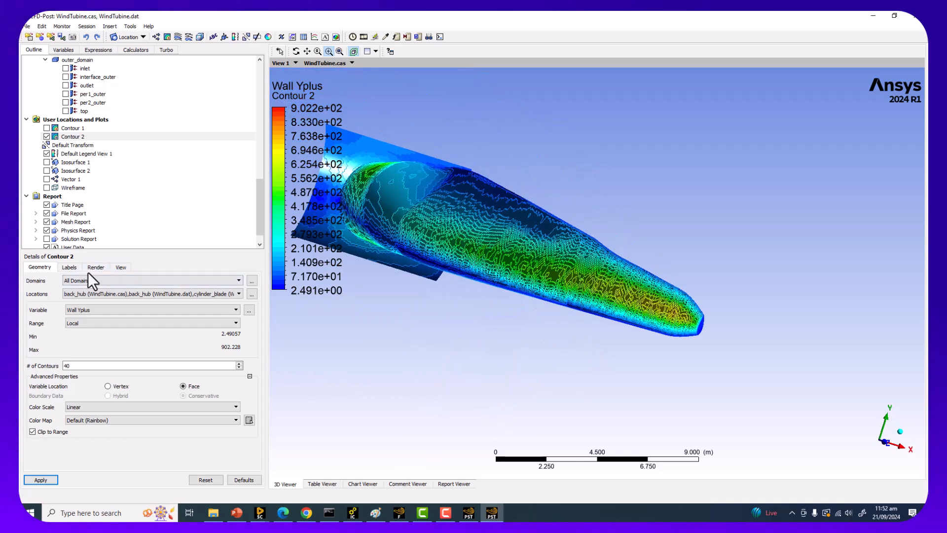
Turn off the contour lines of Contour 2, apply the change and bring the full blade into view.
left_click(96, 268)
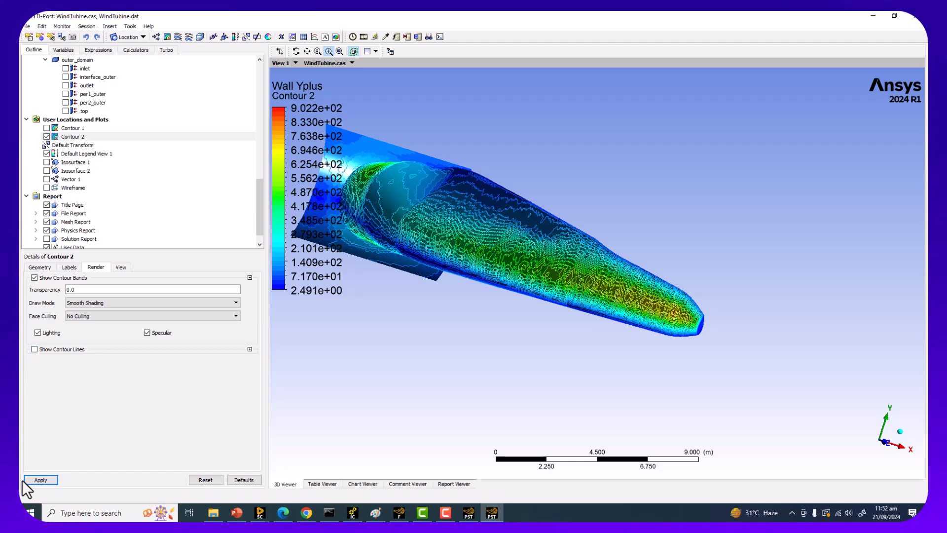
left_click(41, 479)
middle_click_drag(477, 307, 439, 303)
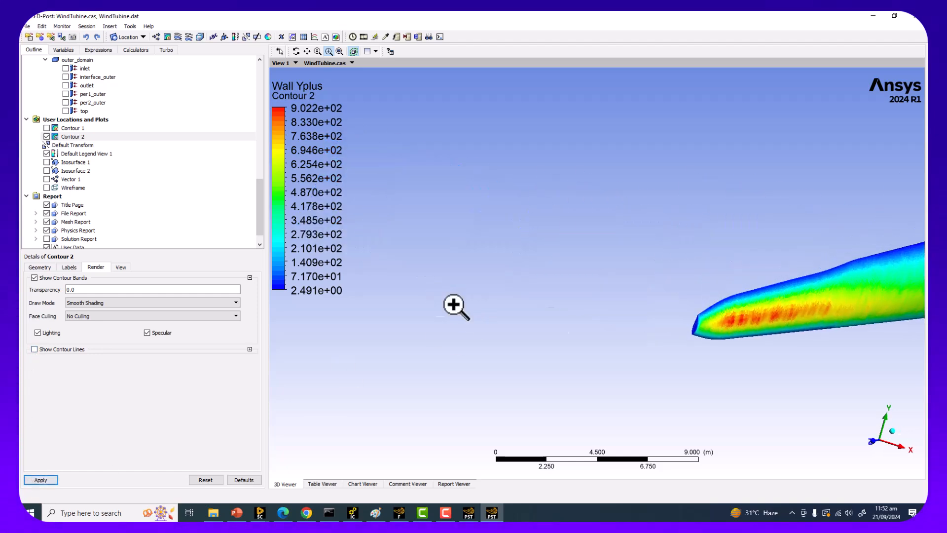
middle_click_drag(813, 295, 448, 256, "ctrl")
scroll(549, 242, "down", 2)
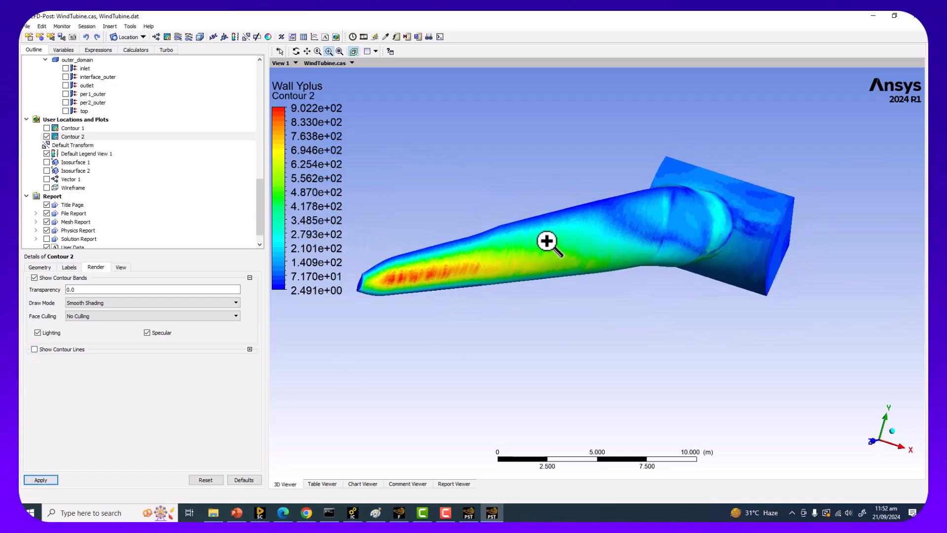
Set Contour 2's variable location to Vertex, disable Clip to Range and apply the changes.
left_click(44, 265)
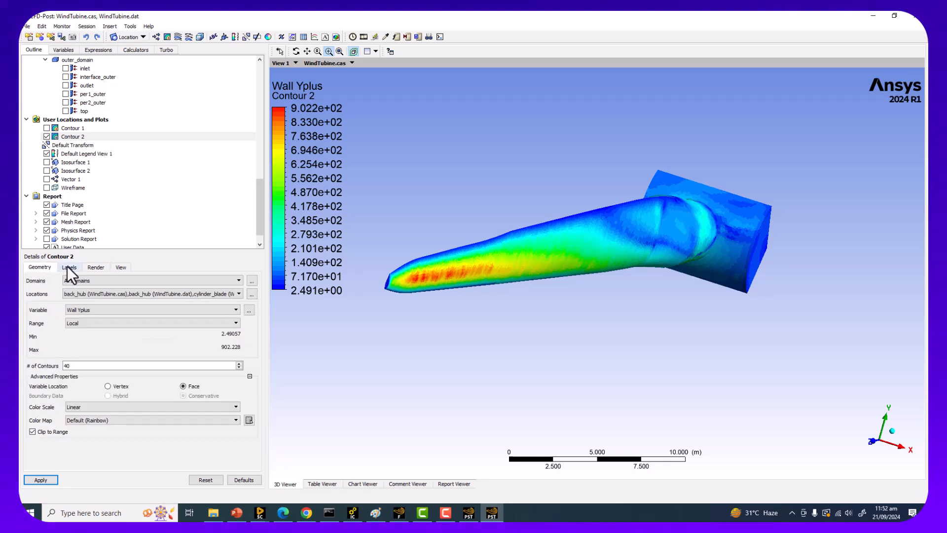
left_click(67, 265)
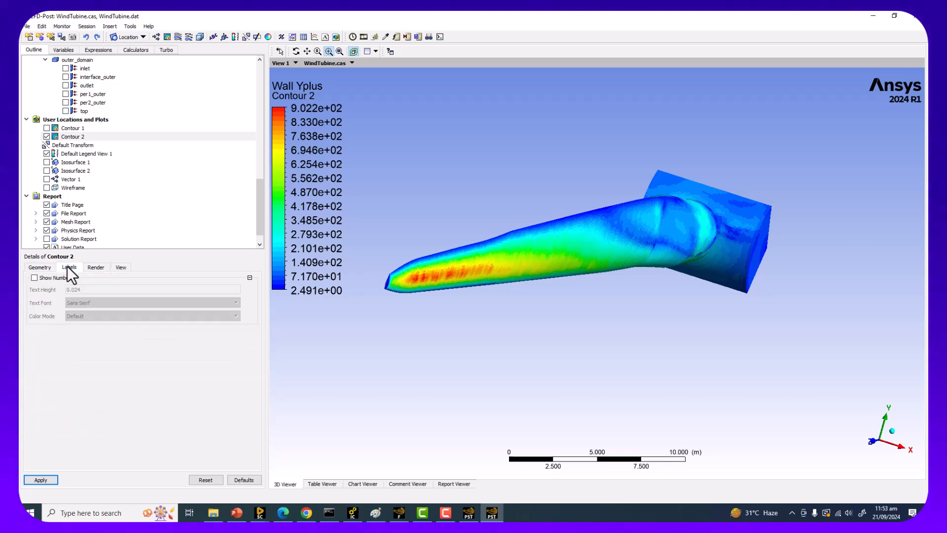
left_click(33, 266)
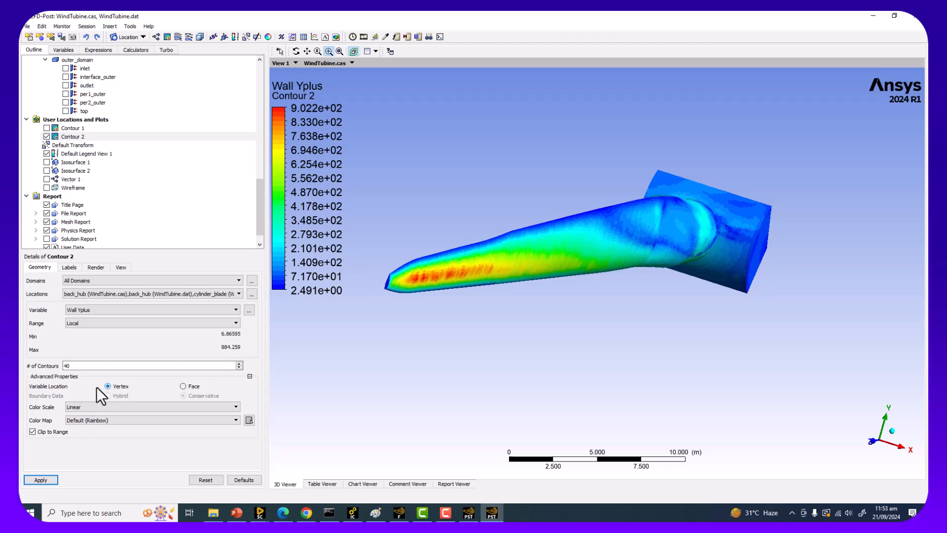
left_click(172, 405)
left_click(110, 417)
left_click(110, 418)
left_click(109, 420)
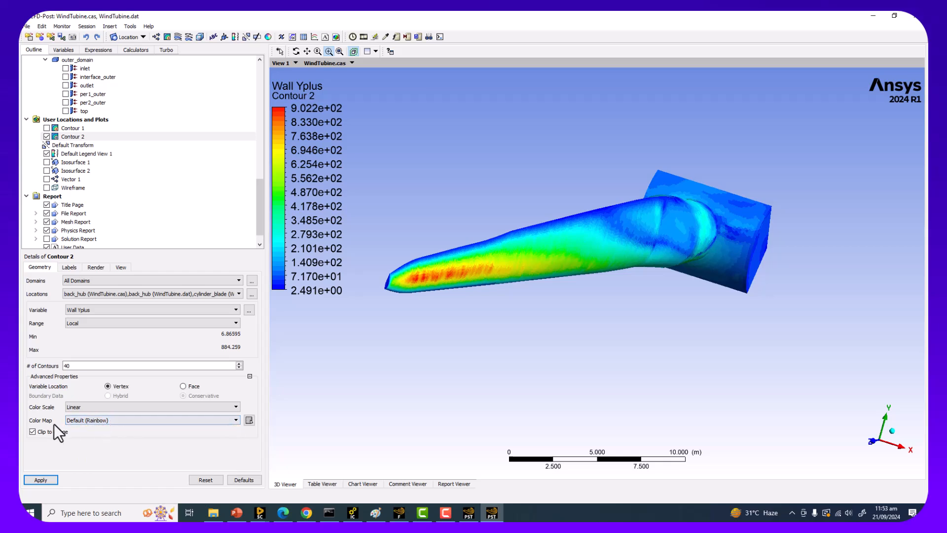
left_click(44, 480)
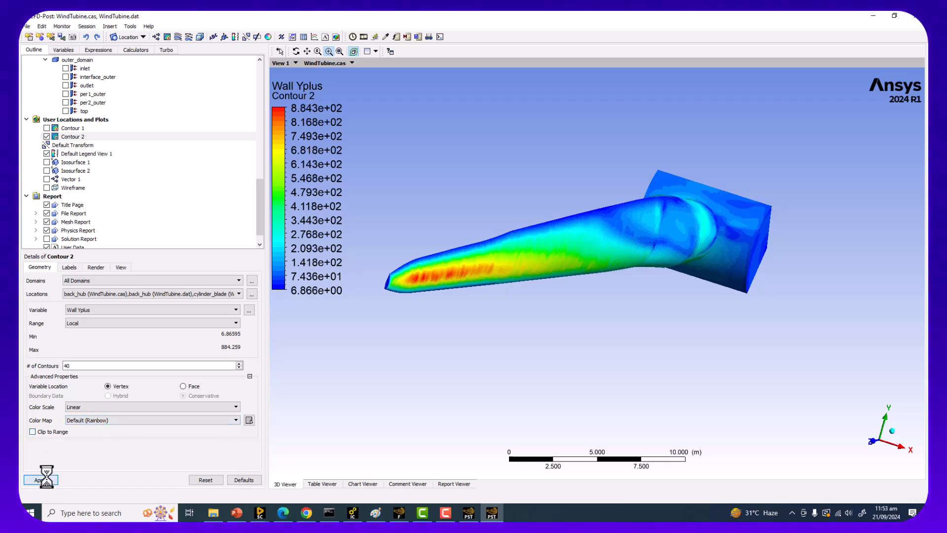
Examine the smooth Wall Yplus contours on the blade and hub from several angles, ending close to the root.
left_click_drag(548, 247, 609, 241)
middle_click_drag(608, 243, 615, 254)
middle_click_drag(450, 201, 556, 280, "ctrl")
middle_click_drag(607, 280, 471, 272)
middle_click_drag(570, 261, 543, 227, "ctrl")
scroll(561, 252, "up", 3)
scroll(561, 252, "up", 2)
middle_click_drag(563, 264, 540, 248)
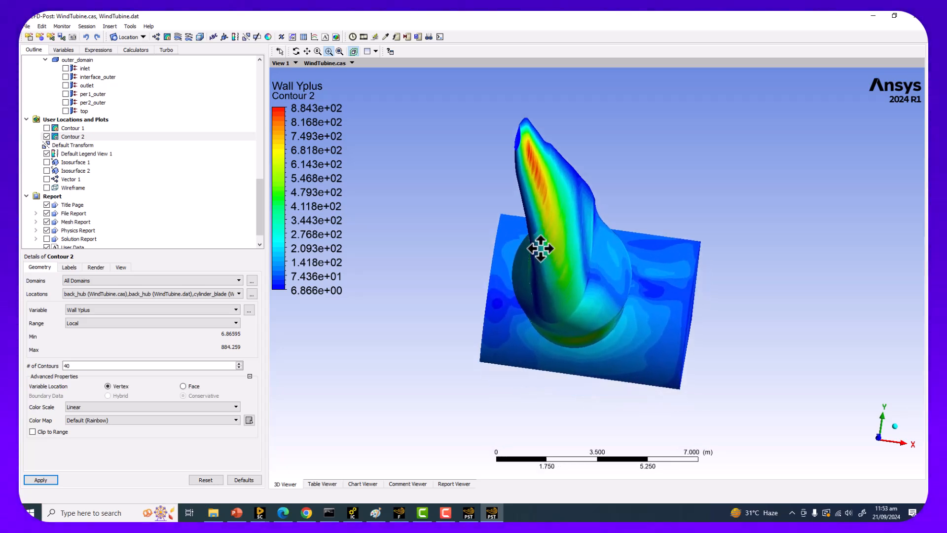